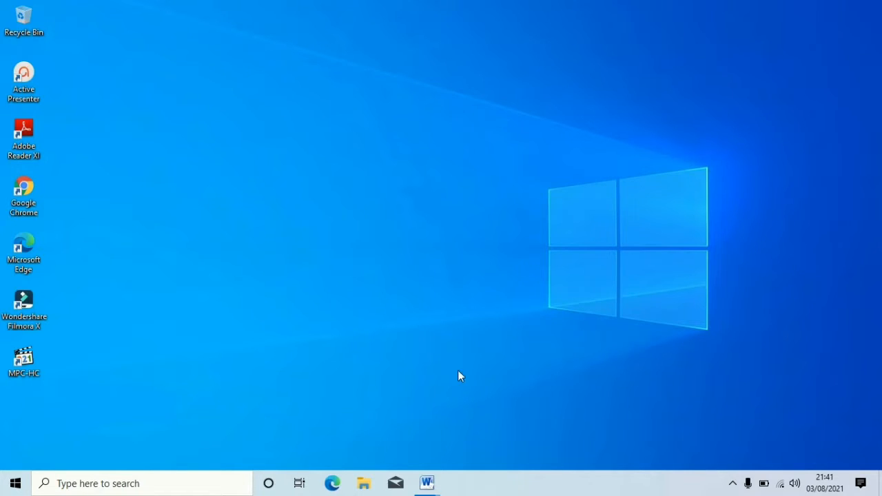
- Bring up the Awas.docx article window from the open Word windows
{"action": "mouse_move", "coordinate": [427, 484]}
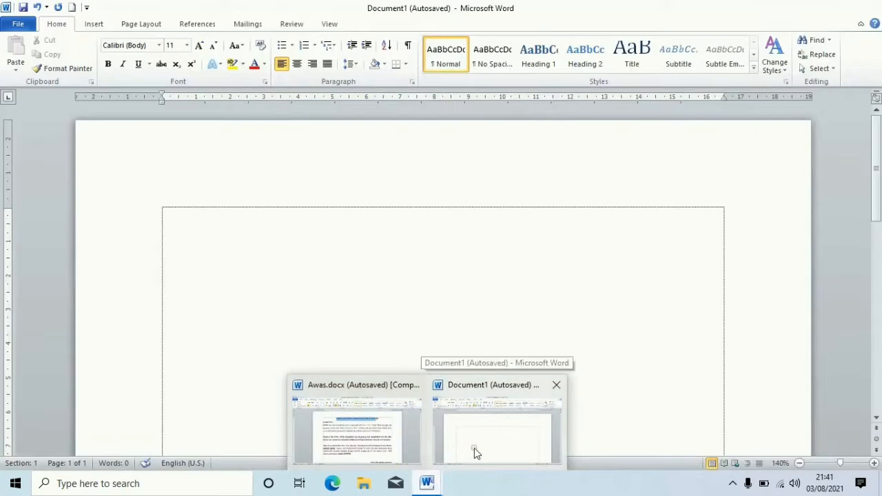
{"action": "left_click", "coordinate": [474, 449]}
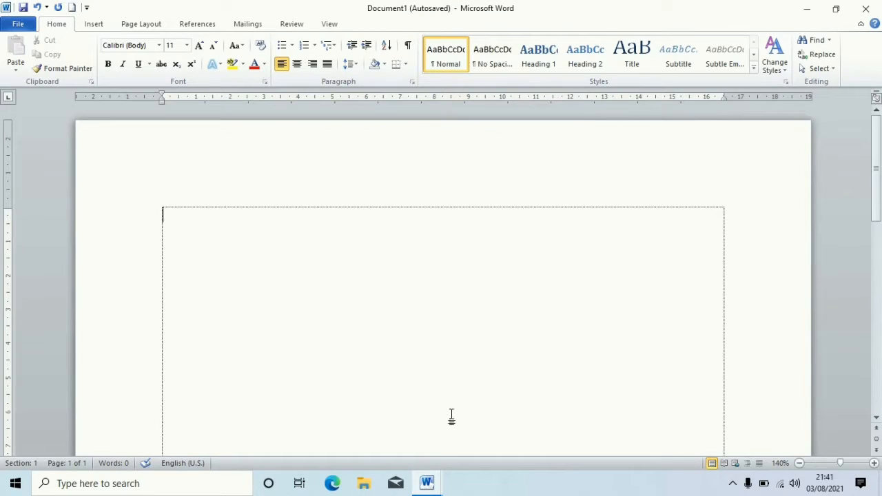
{"action": "left_click", "coordinate": [429, 485]}
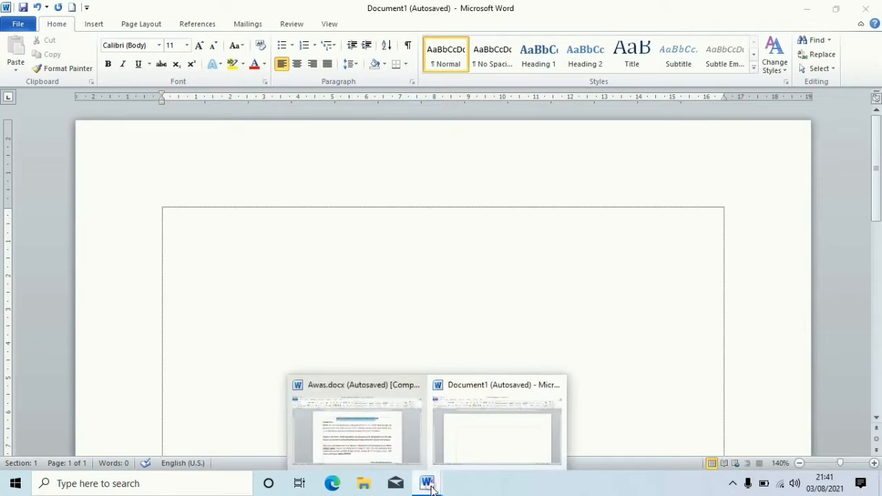
{"action": "left_click", "coordinate": [404, 445]}
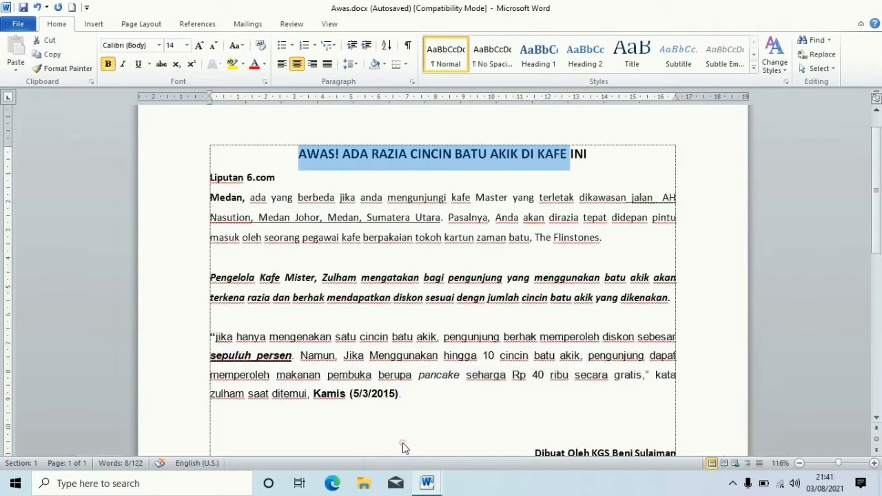
- Inspect the Awas.docx title and opening paragraphs' formatting, then return to Document1
{"action": "left_click", "coordinate": [381, 154]}
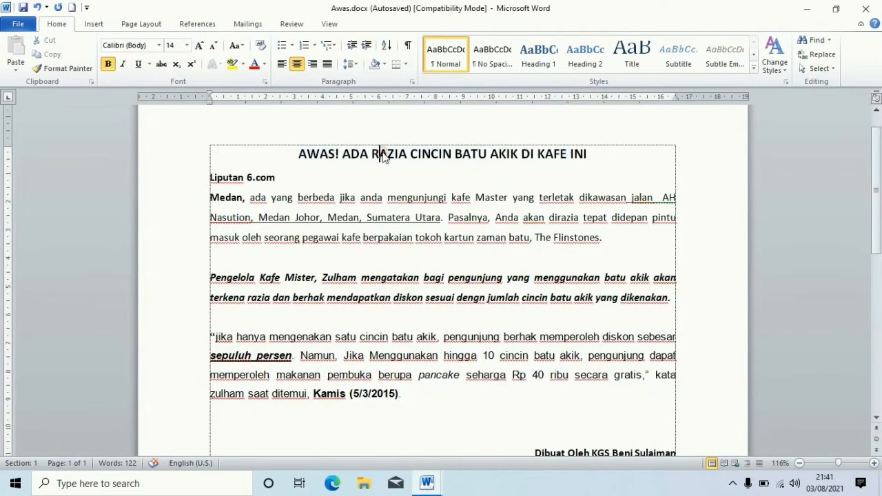
{"action": "left_click", "coordinate": [214, 201]}
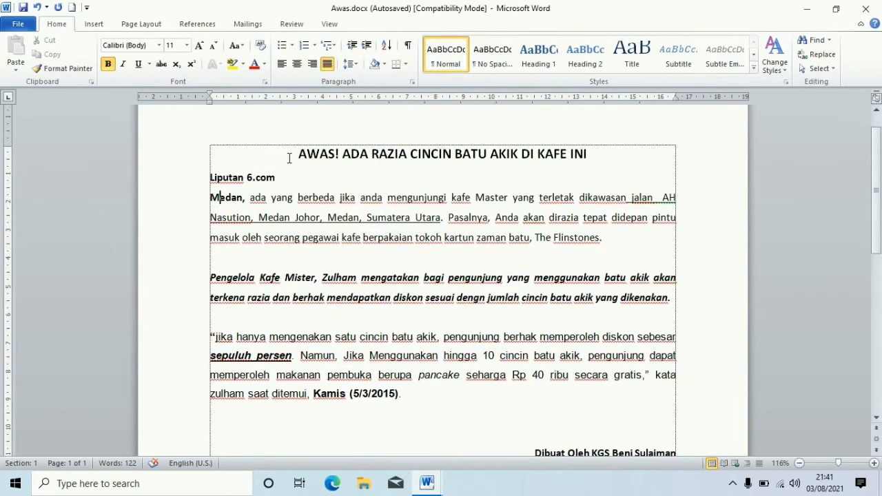
{"action": "left_click_drag", "start_coordinate": [278, 156], "coordinate": [404, 409]}
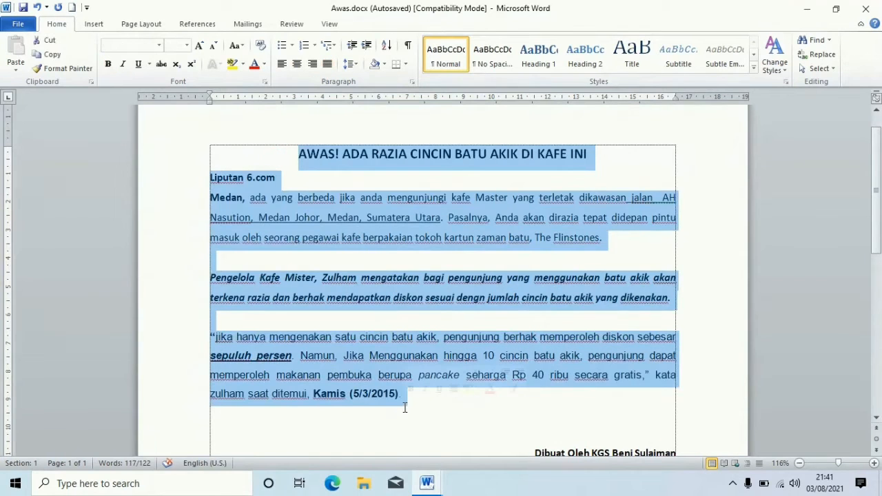
{"action": "left_click", "coordinate": [357, 187]}
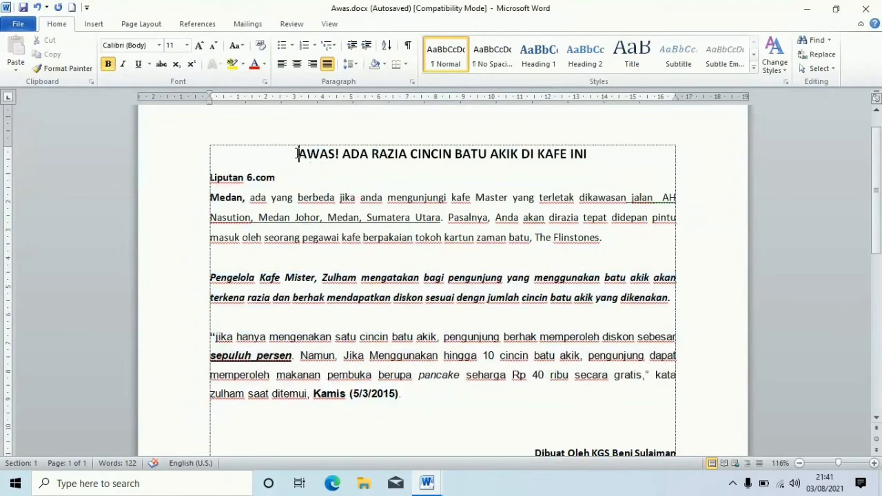
{"action": "left_click_drag", "start_coordinate": [296, 153], "coordinate": [594, 154]}
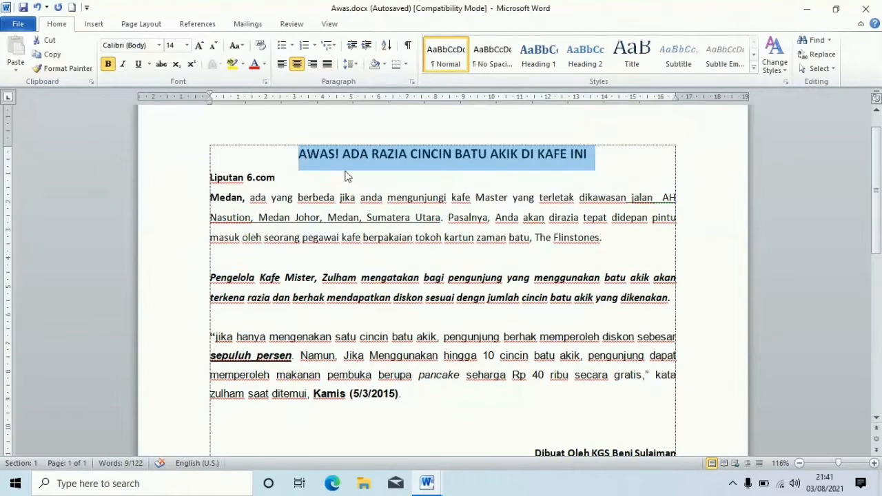
{"action": "key", "text": "ctrl+n"}
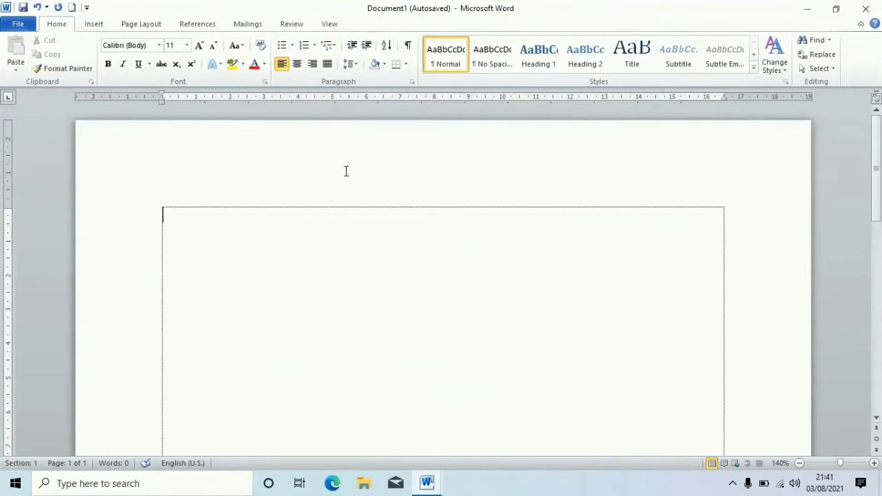
- Type throwaway test text in Document1, glance at Awas.docx, and erase the text again
{"action": "type", "text": "awas"}
{"action": "key", "text": "alt+Tab"}
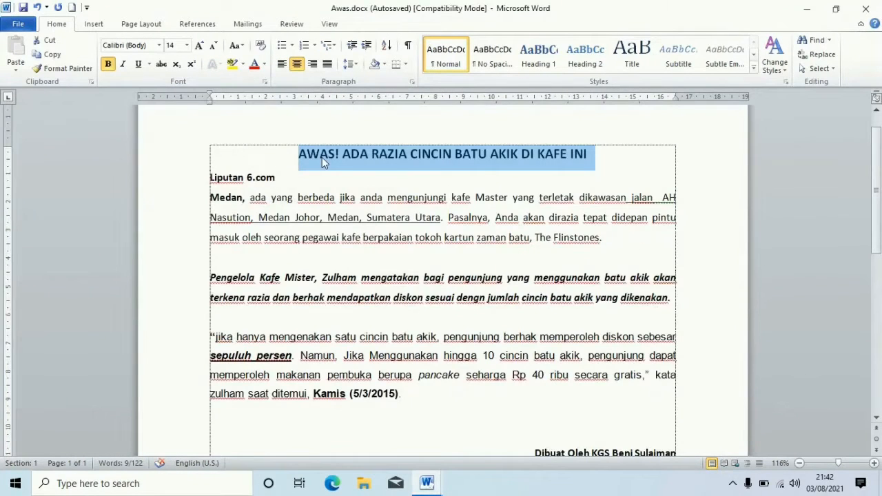
{"action": "key", "text": "alt+Tab"}
{"action": "key", "text": "BackSpace"}
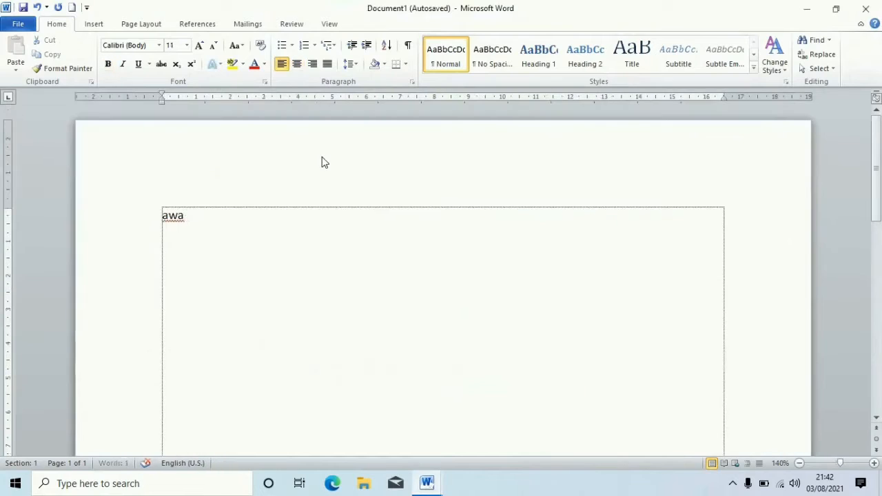
{"action": "key", "text": "BackSpace"}
{"action": "key", "text": "BackSpace"}
{"action": "key", "text": "BackSpace"}
{"action": "type", "text": "DJDJDDKFJDKDK"}
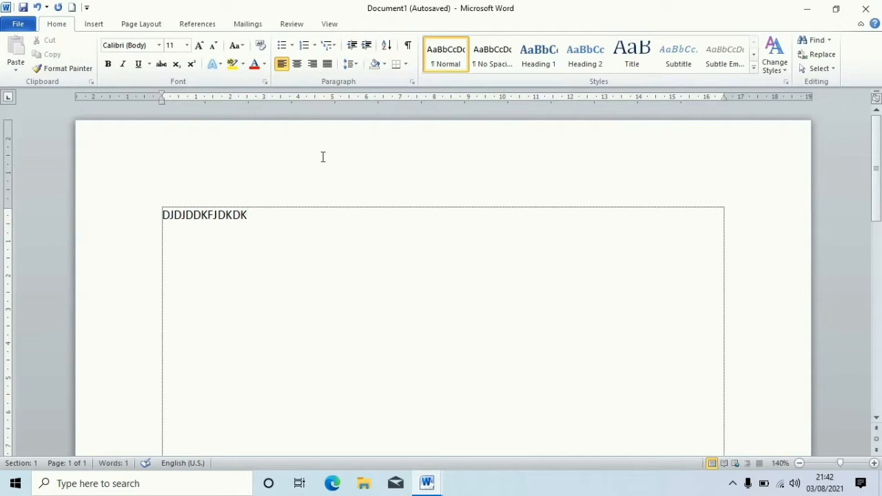
{"action": "type", "text": "djdjddjdjdj"}
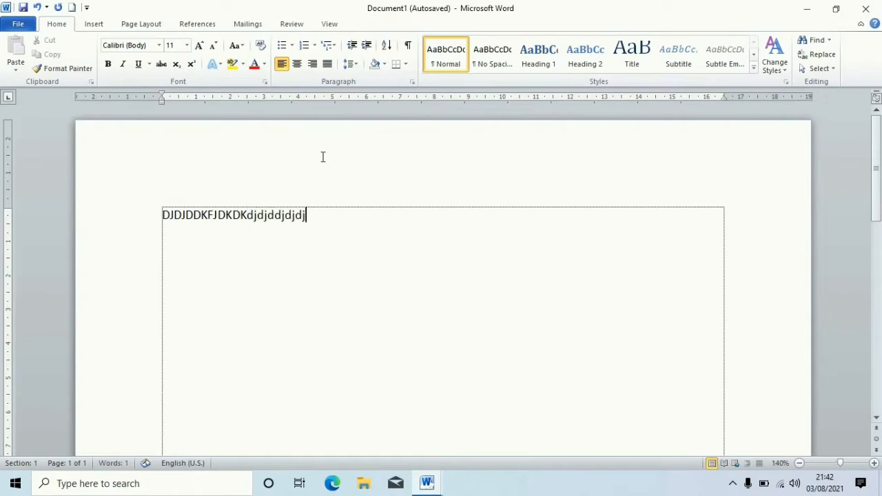
{"action": "key", "text": "BackSpace"}
{"action": "key", "text": "BackSpace"}
{"action": "key", "text": "BackSpace"}
{"action": "key", "text": "BackSpace"}
{"action": "key", "text": "BackSpace"}
{"action": "key", "text": "BackSpace"}
{"action": "key", "text": "BackSpace"}
{"action": "key", "text": "BackSpace"}
{"action": "key", "text": "BackSpace"}
{"action": "key", "text": "BackSpace"}
{"action": "key", "text": "BackSpace"}
{"action": "key", "text": "BackSpace"}
{"action": "key", "text": "BackSpace"}
{"action": "key", "text": "BackSpace"}
{"action": "key", "text": "BackSpace"}
{"action": "key", "text": "BackSpace"}
{"action": "key", "text": "BackSpace"}
{"action": "key", "text": "BackSpace"}
{"action": "key", "text": "BackSpace"}
{"action": "key", "text": "BackSpace"}
{"action": "key", "text": "BackSpace"}
{"action": "key", "text": "BackSpace"}
{"action": "key", "text": "BackSpace"}
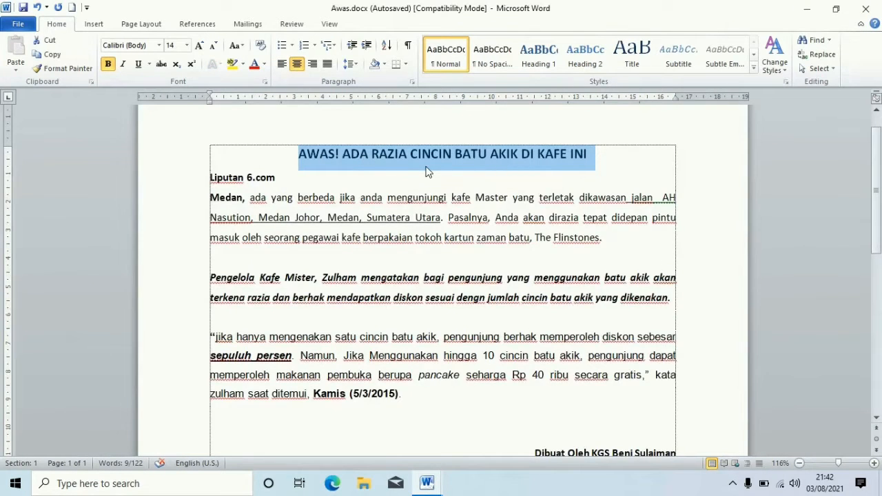
- Type 'AWAS! ADA RAZIA CINCIN BATU AKIK DIKAFE INI' as Document1's first line and select it
{"action": "key", "text": "alt+Tab"}
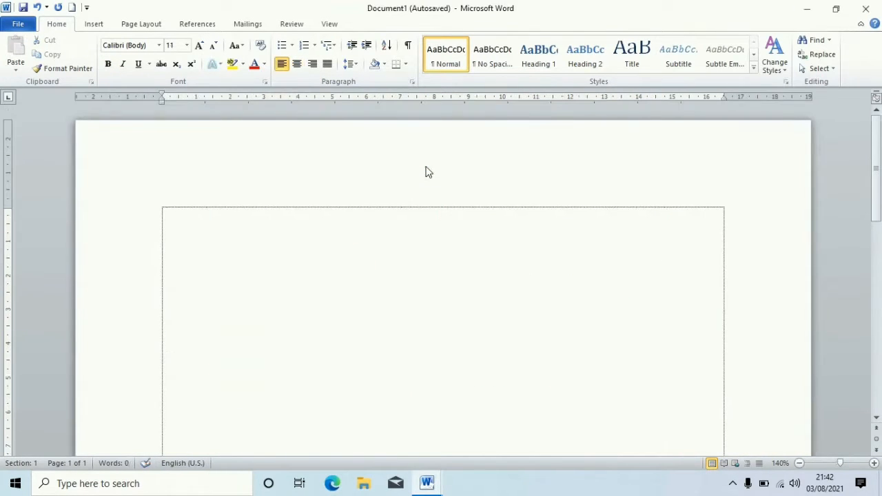
{"action": "type", "text": "AWAS ADA"}
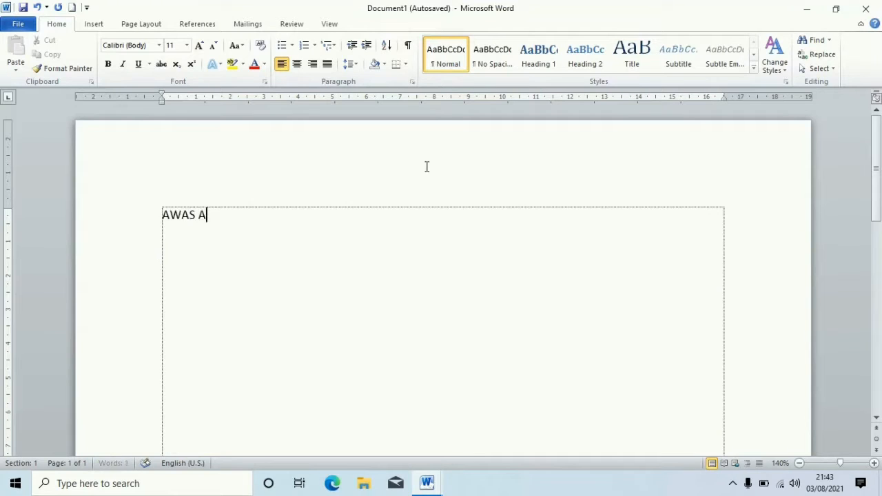
{"action": "key", "text": "BackSpace"}
{"action": "key", "text": "BackSpace"}
{"action": "key", "text": "BackSpace"}
{"action": "key", "text": "BackSpace"}
{"action": "type", "text": "! ADA RAZIA"}
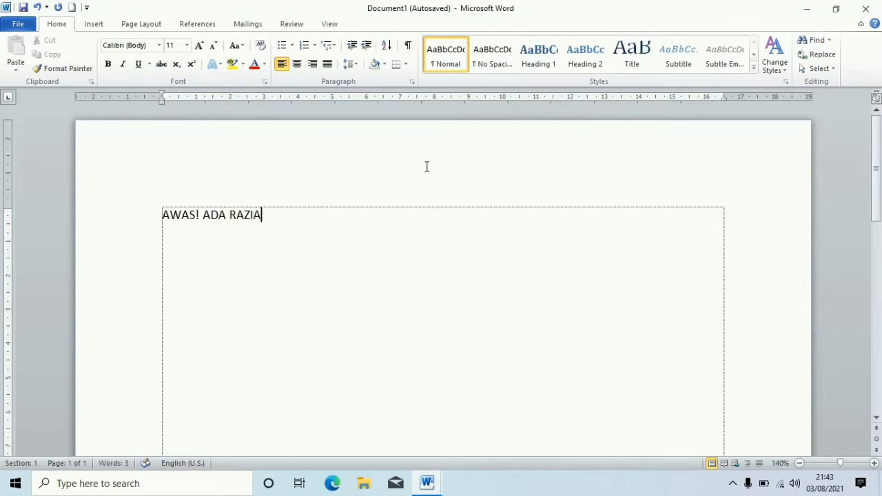
{"action": "type", "text": " CINCIN BATU AKI"}
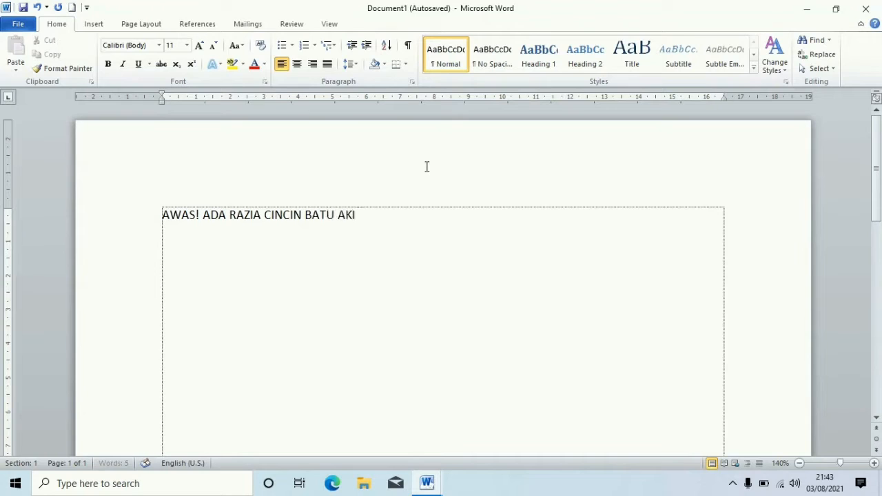
{"action": "type", "text": "K DIKAFE INI"}
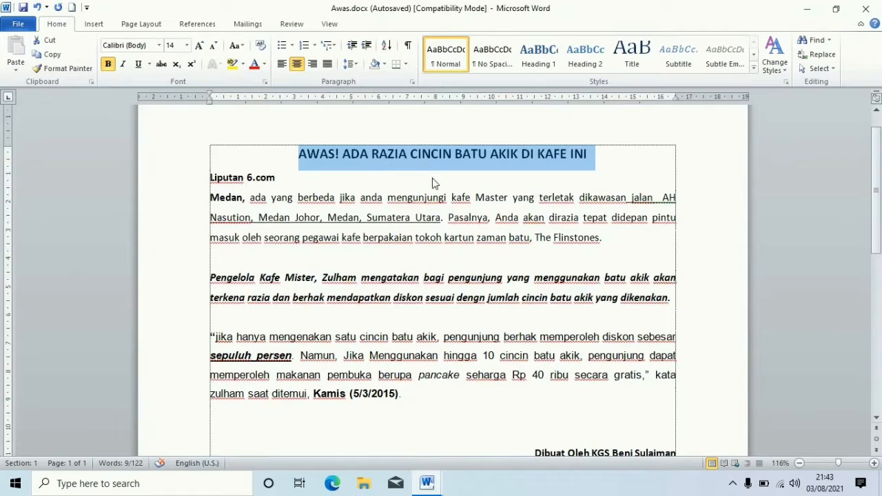
{"action": "key", "text": "alt+Tab"}
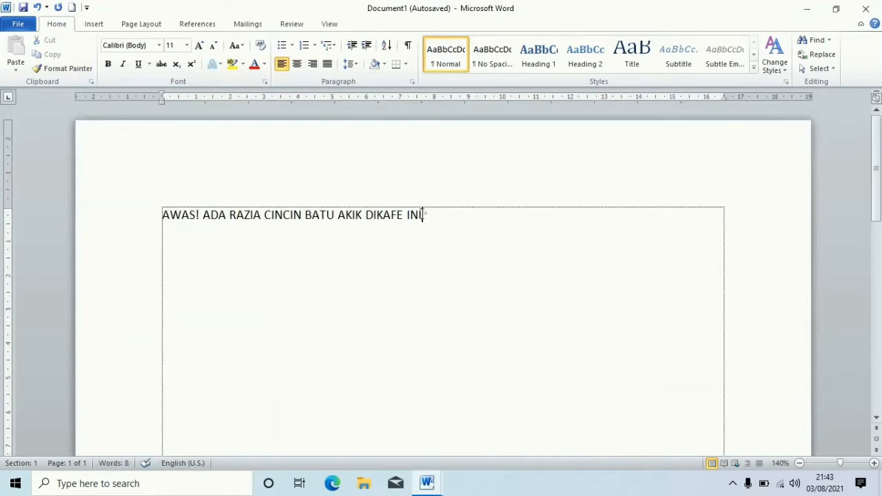
{"action": "left_click_drag", "start_coordinate": [423, 215], "coordinate": [133, 222]}
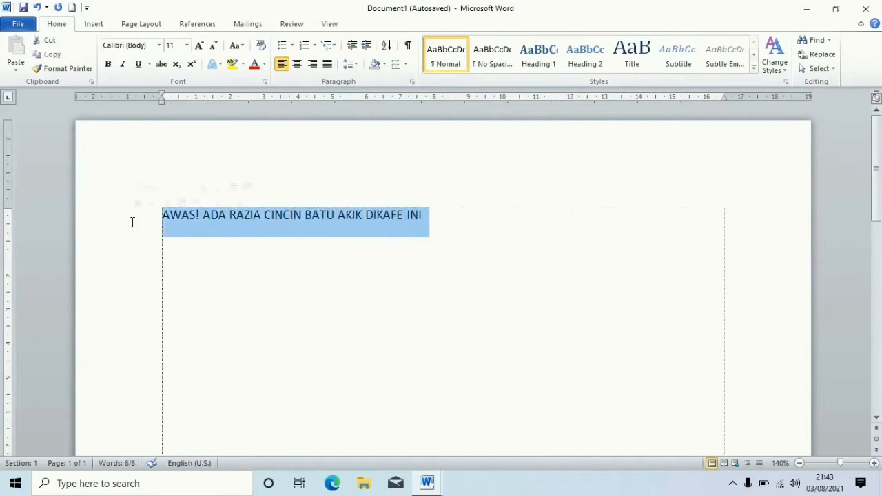
{"action": "left_click", "coordinate": [430, 215]}
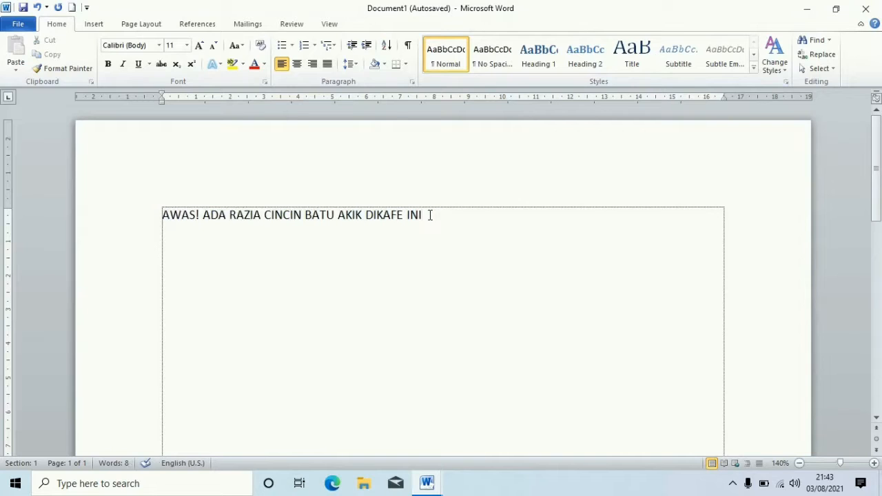
{"action": "left_click_drag", "start_coordinate": [430, 215], "coordinate": [203, 211]}
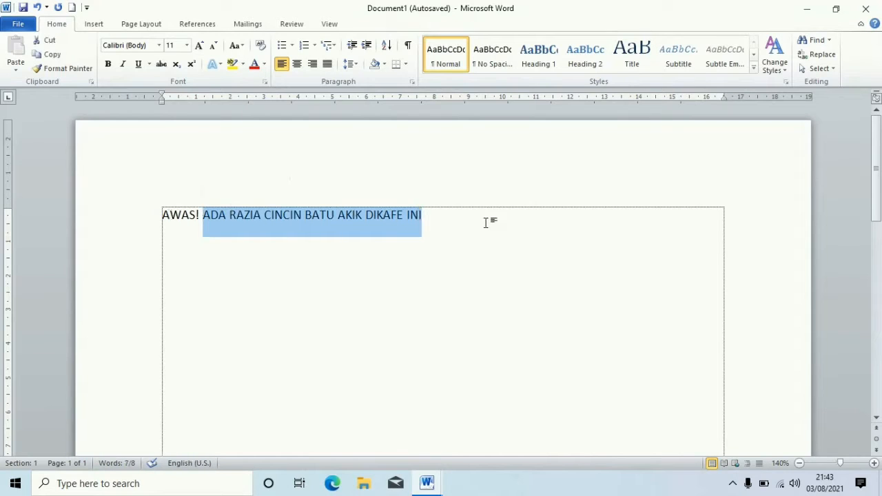
{"action": "left_click", "coordinate": [428, 218]}
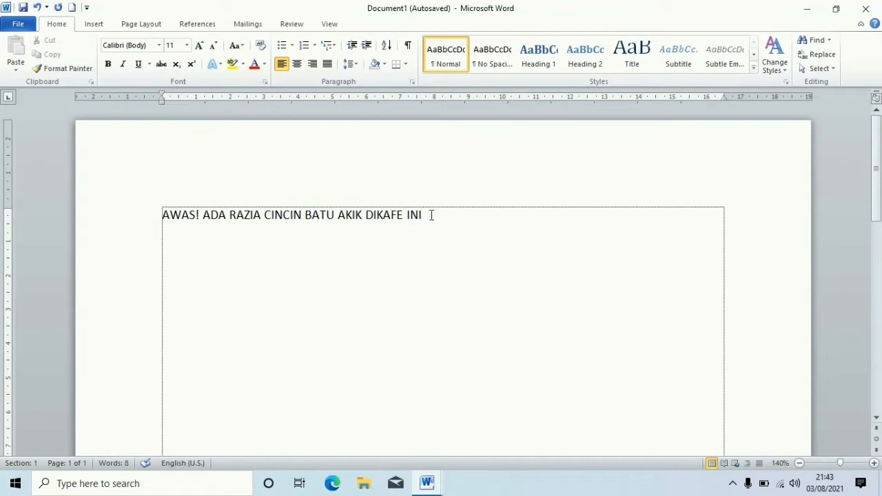
{"action": "left_click", "coordinate": [432, 215]}
{"action": "left_click_drag", "start_coordinate": [431, 215], "coordinate": [136, 230]}
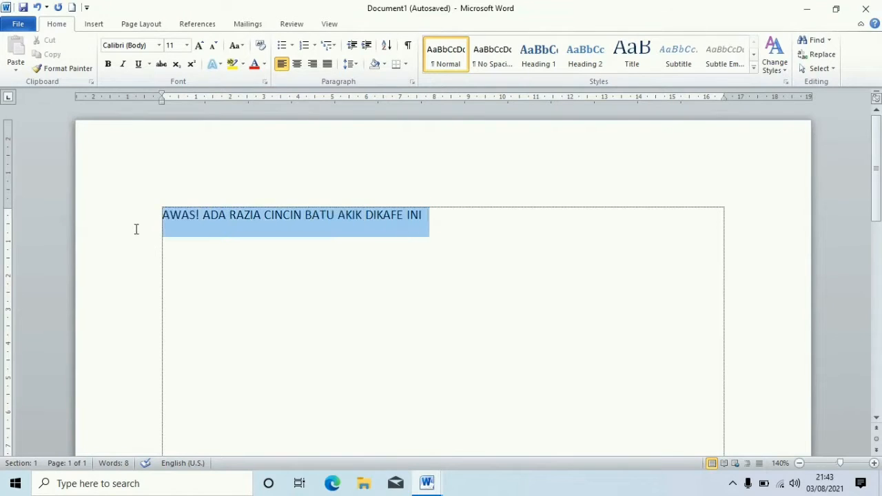
{"action": "left_click", "coordinate": [443, 213]}
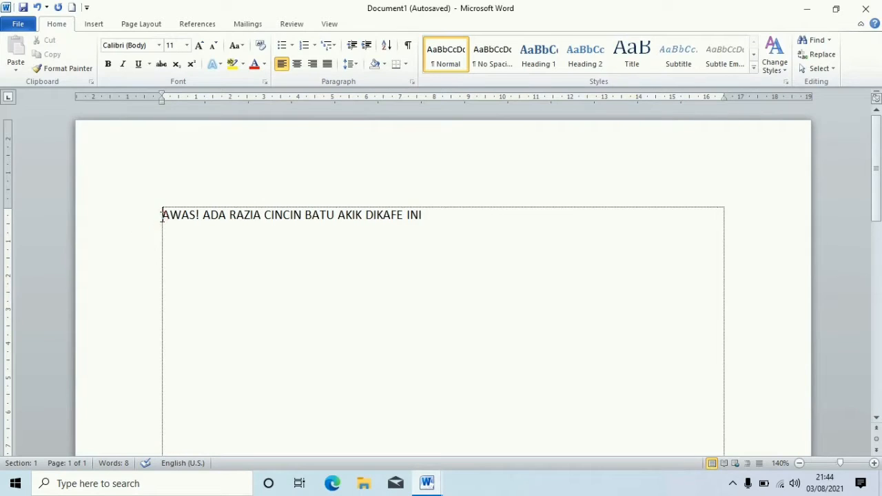
{"action": "left_click_drag", "start_coordinate": [161, 215], "coordinate": [484, 238]}
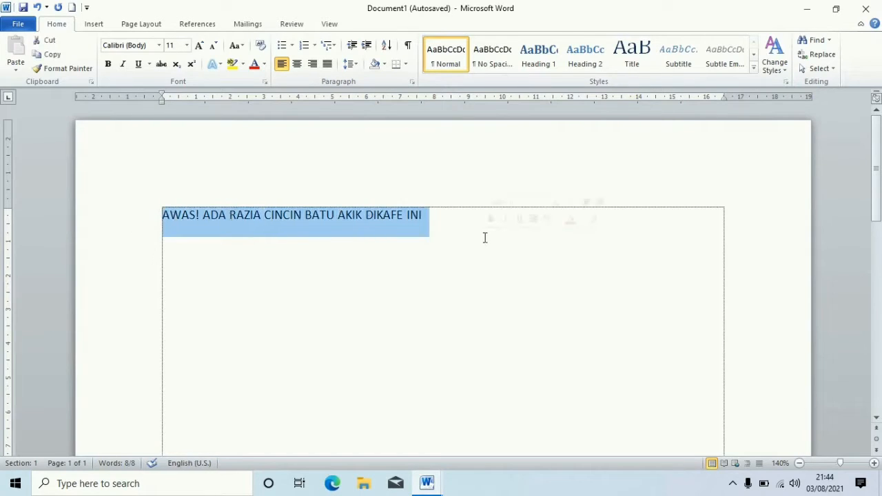
{"action": "left_click", "coordinate": [443, 226]}
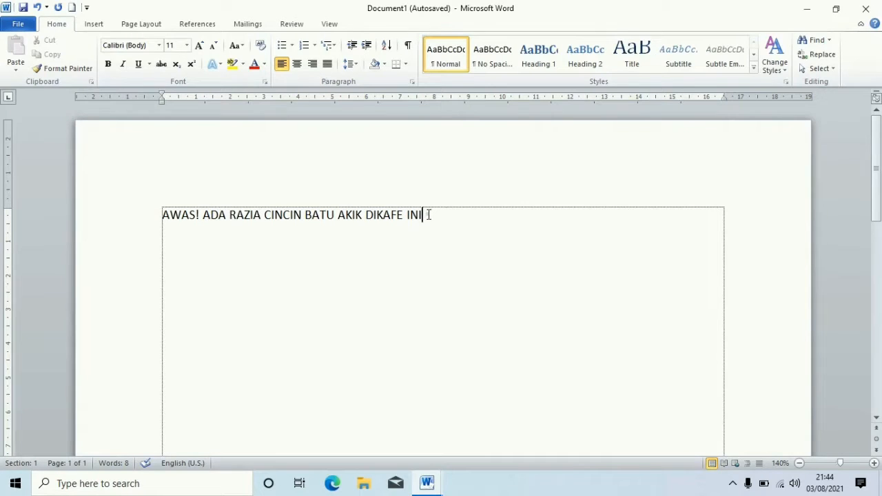
{"action": "left_click_drag", "start_coordinate": [428, 214], "coordinate": [183, 203]}
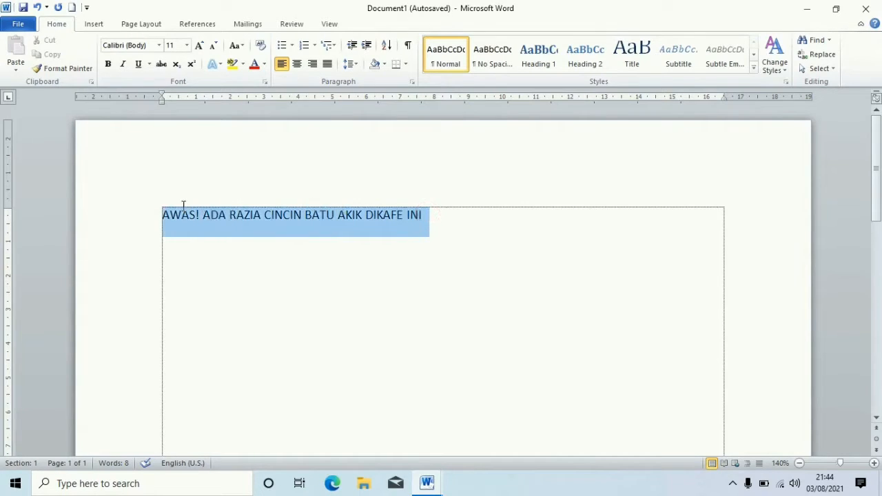
{"action": "left_click", "coordinate": [453, 219]}
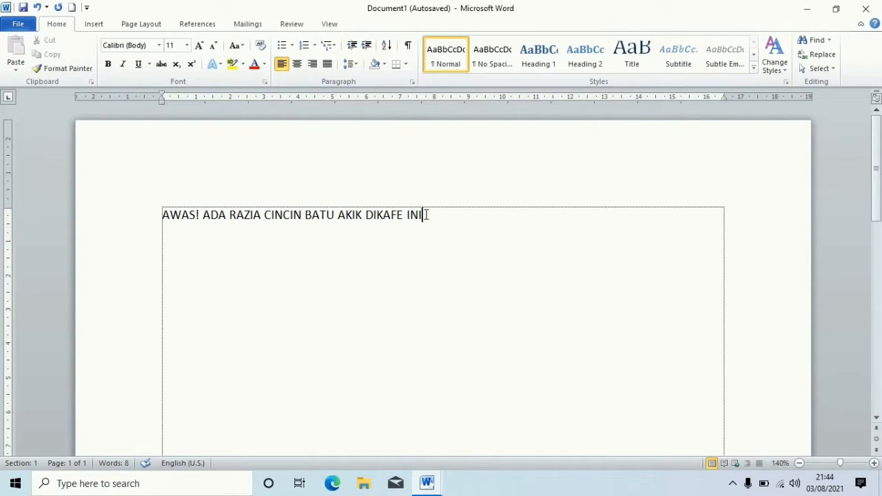
{"action": "key", "text": "shift+Left"}
{"action": "key", "text": "shift+Left"}
{"action": "key", "text": "shift+Left"}
{"action": "key", "text": "shift+Left"}
{"action": "key", "text": "shift+Left"}
{"action": "key", "text": "shift+Left"}
{"action": "key", "text": "shift+Left"}
{"action": "key", "text": "shift+Left"}
{"action": "key", "text": "shift+Left"}
{"action": "key", "text": "shift+Left"}
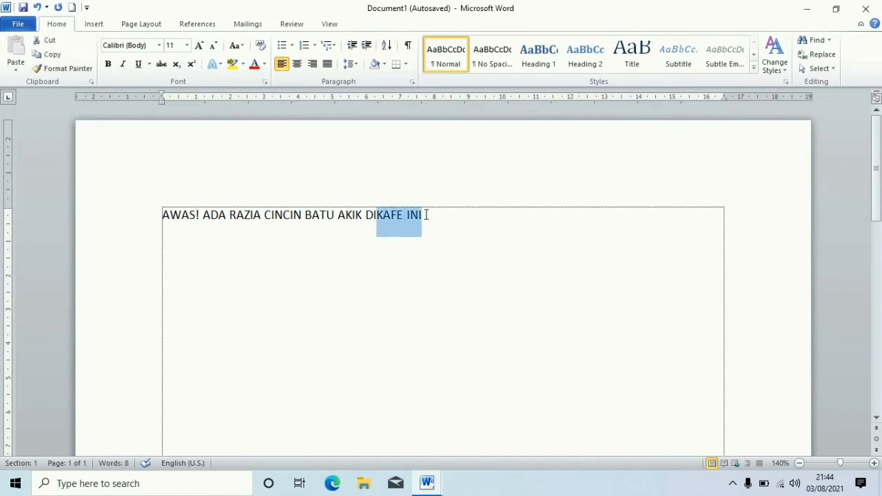
{"action": "key", "text": "shift+Left"}
{"action": "key", "text": "shift+Left"}
{"action": "key", "text": "shift+Left"}
{"action": "key", "text": "shift+Left"}
{"action": "key", "text": "shift+Left"}
{"action": "key", "text": "shift+Left"}
{"action": "key", "text": "shift+Left"}
{"action": "key", "text": "shift+Left"}
{"action": "key", "text": "shift+Left"}
{"action": "key", "text": "shift+Left"}
{"action": "key", "text": "shift+Left"}
{"action": "key", "text": "shift+Left"}
{"action": "key", "text": "shift+Left"}
{"action": "key", "text": "shift+Left"}
{"action": "key", "text": "shift+Left"}
{"action": "key", "text": "shift+Left"}
{"action": "key", "text": "shift+Left"}
{"action": "key", "text": "shift+Left"}
{"action": "key", "text": "shift+Left"}
{"action": "key", "text": "shift+Left"}
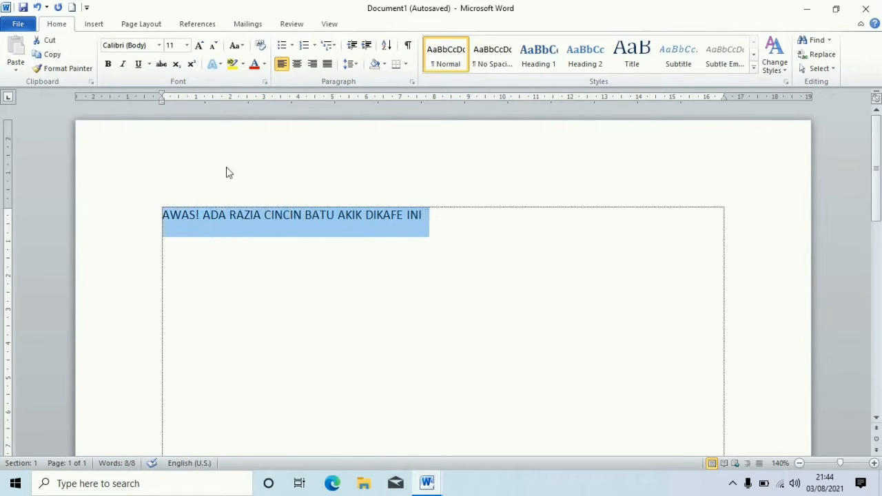
{"action": "left_click", "coordinate": [305, 225]}
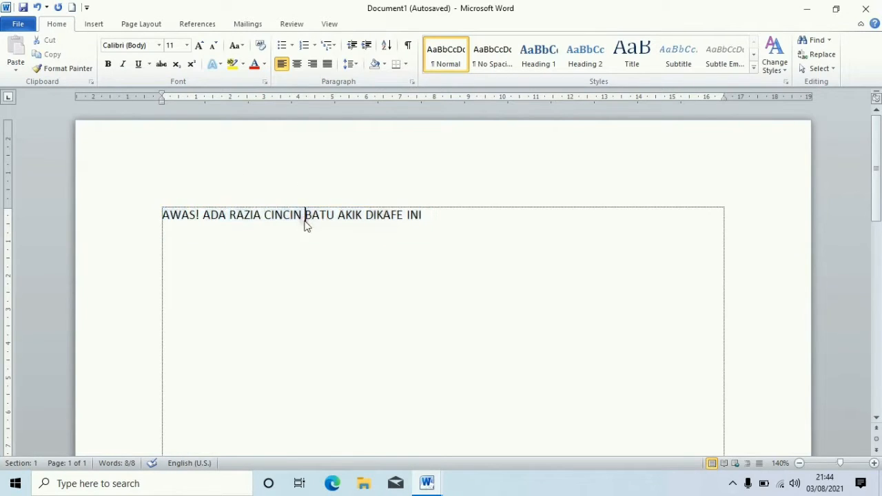
{"action": "left_click", "coordinate": [163, 215]}
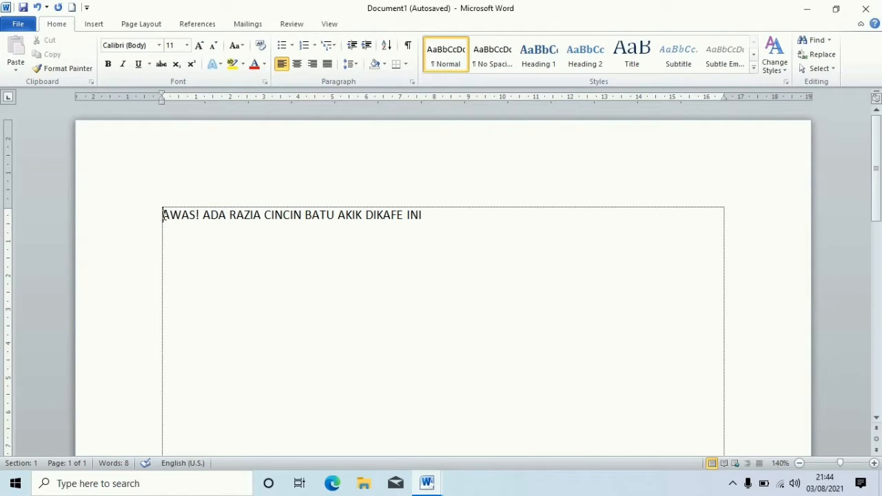
{"action": "key", "text": "shift+Right"}
{"action": "key", "text": "shift+Right"}
{"action": "key", "text": "shift+Right"}
{"action": "key", "text": "shift+Right"}
{"action": "key", "text": "shift+Right"}
{"action": "key", "text": "shift+Right"}
{"action": "key", "text": "shift+Right"}
{"action": "key", "text": "shift+Right"}
{"action": "key", "text": "shift+Right"}
{"action": "key", "text": "shift+Right"}
{"action": "key", "text": "shift+Right"}
{"action": "key", "text": "shift+Right"}
{"action": "key", "text": "shift+Right"}
{"action": "key", "text": "shift+Right"}
{"action": "key", "text": "shift+Right"}
{"action": "key", "text": "shift+Right"}
{"action": "key", "text": "shift+Right"}
{"action": "key", "text": "shift+Right"}
{"action": "key", "text": "shift+Right"}
{"action": "key", "text": "shift+Right"}
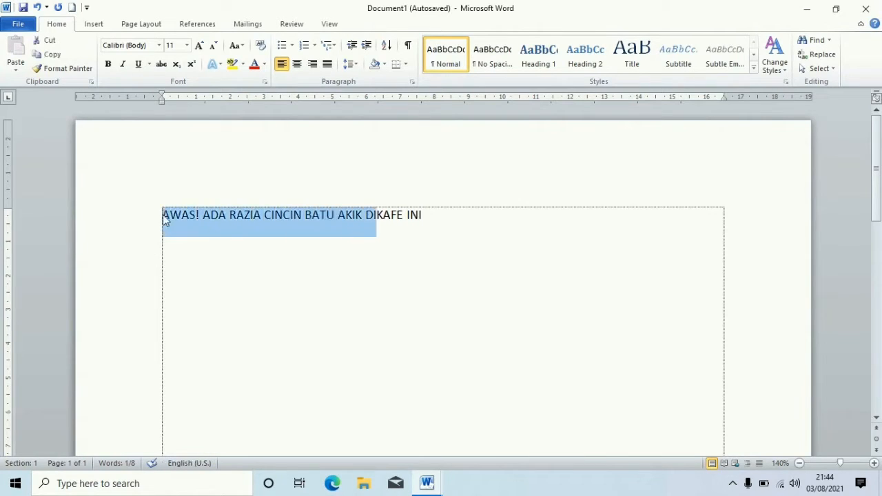
{"action": "key", "text": "shift+Right"}
{"action": "key", "text": "shift+Right"}
{"action": "key", "text": "shift+Right"}
{"action": "key", "text": "shift+Right"}
{"action": "key", "text": "shift+Right"}
{"action": "key", "text": "shift+Right"}
{"action": "key", "text": "shift+Right"}
{"action": "key", "text": "shift+Right"}
{"action": "key", "text": "shift+Right"}
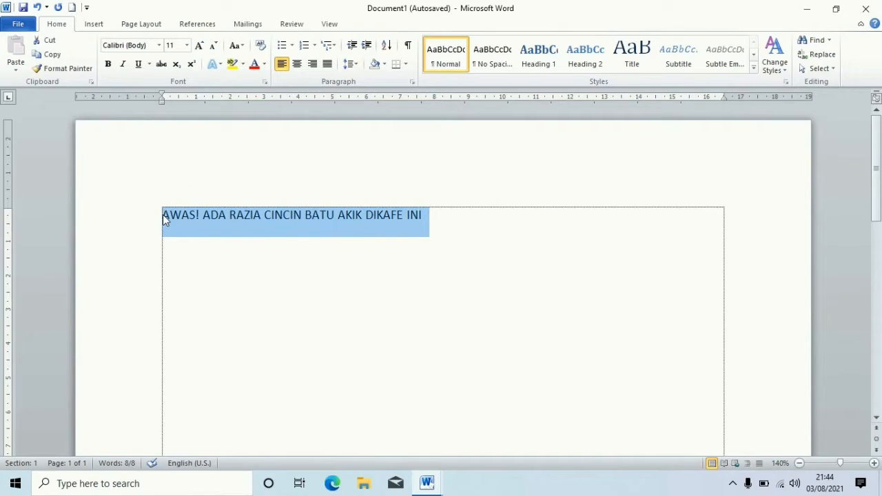
{"action": "left_click", "coordinate": [473, 221]}
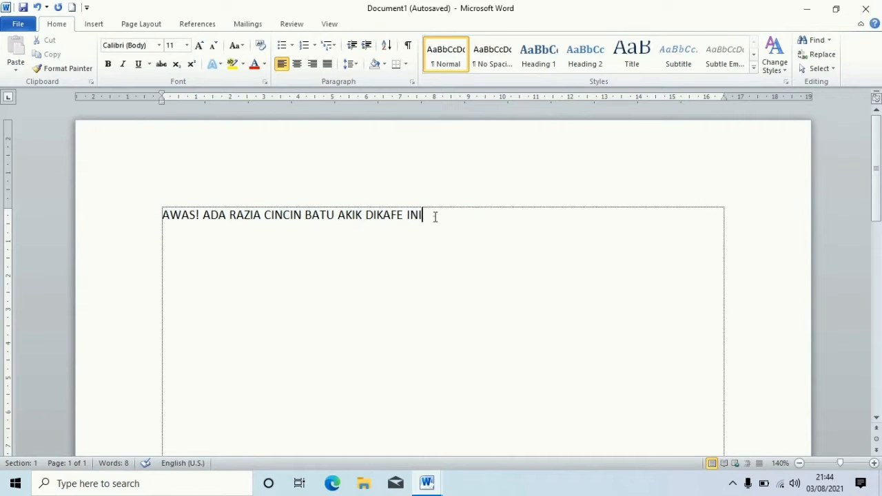
{"action": "left_click_drag", "start_coordinate": [430, 215], "coordinate": [102, 188]}
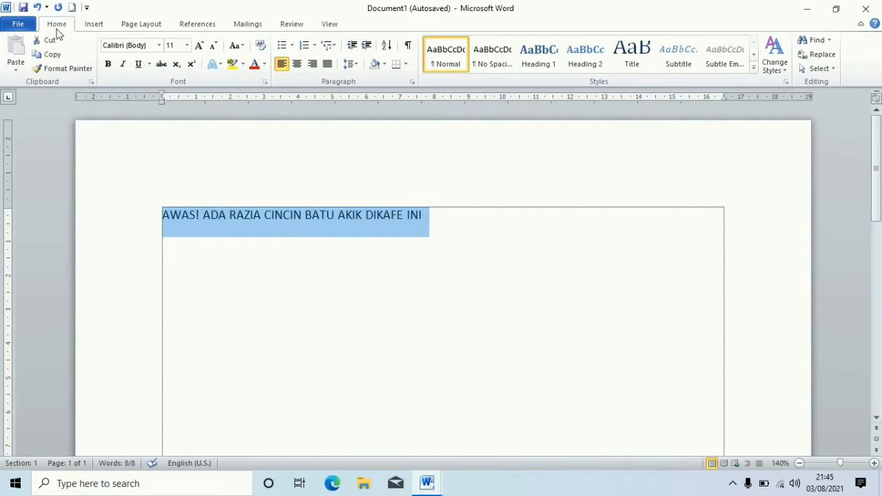
- Try left and right alignment on the heading, then settle on centre alignment
{"action": "left_click", "coordinate": [78, 29]}
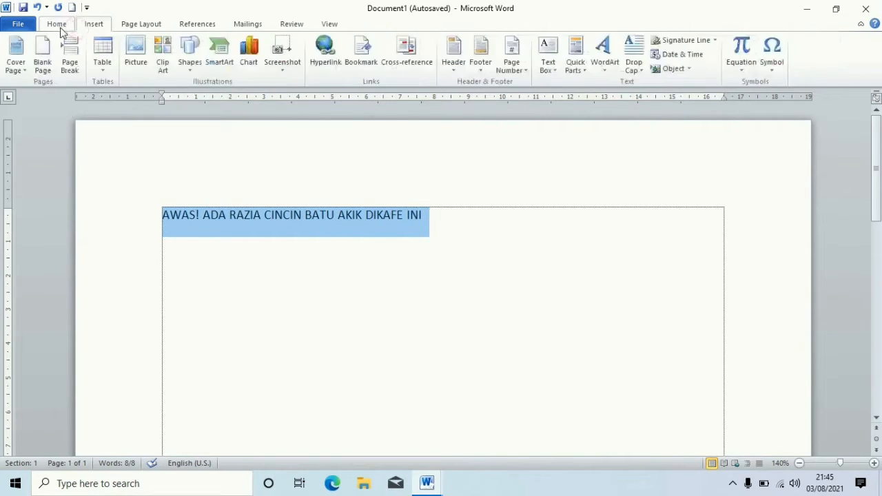
{"action": "left_click", "coordinate": [61, 29]}
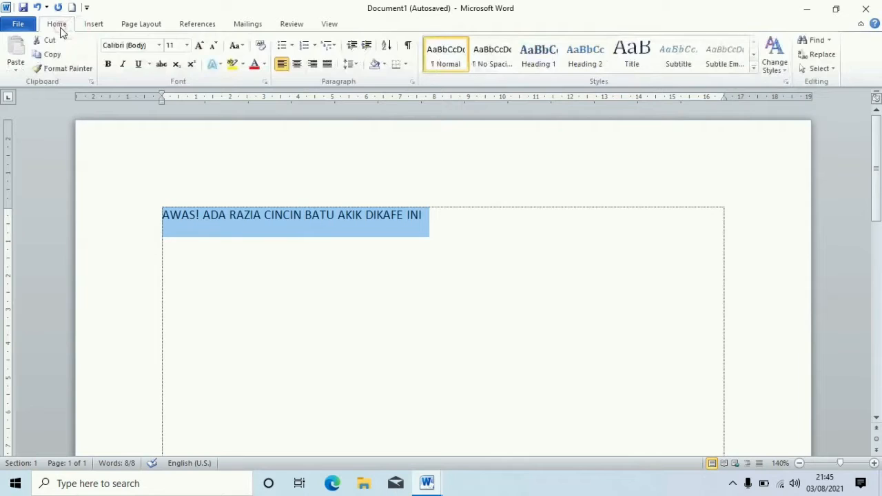
{"action": "left_click", "coordinate": [298, 66]}
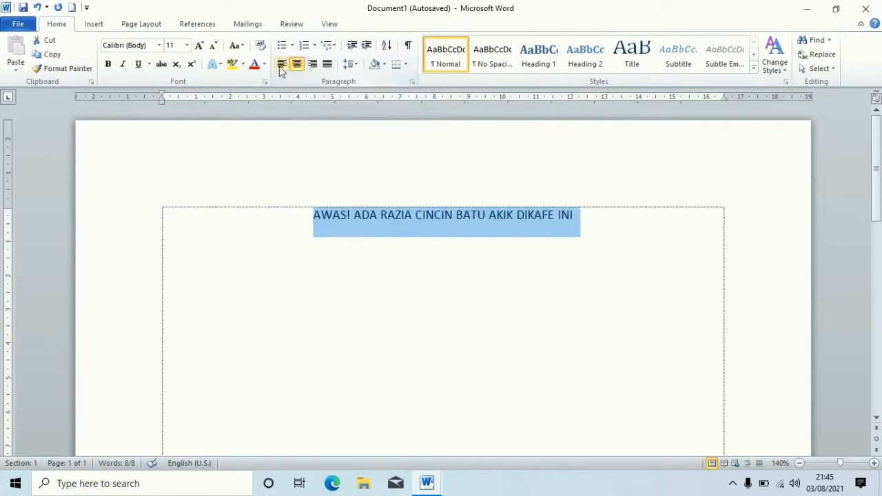
{"action": "left_click", "coordinate": [280, 66]}
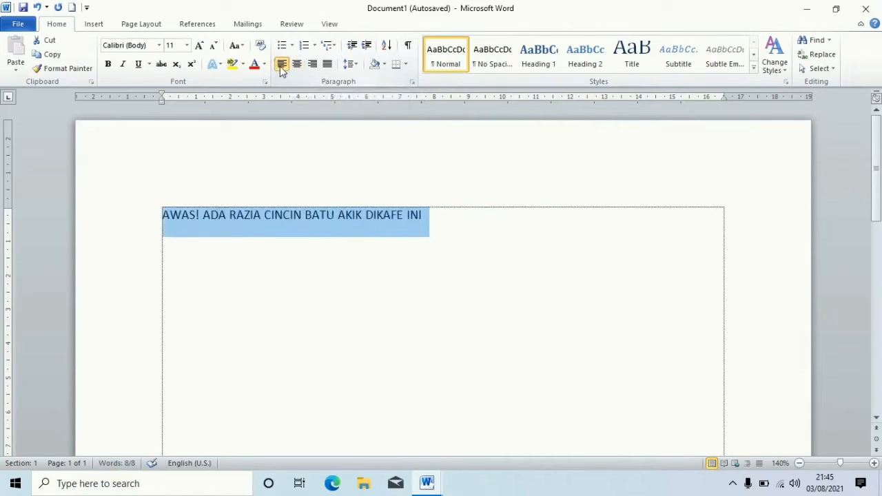
{"action": "left_click", "coordinate": [313, 64]}
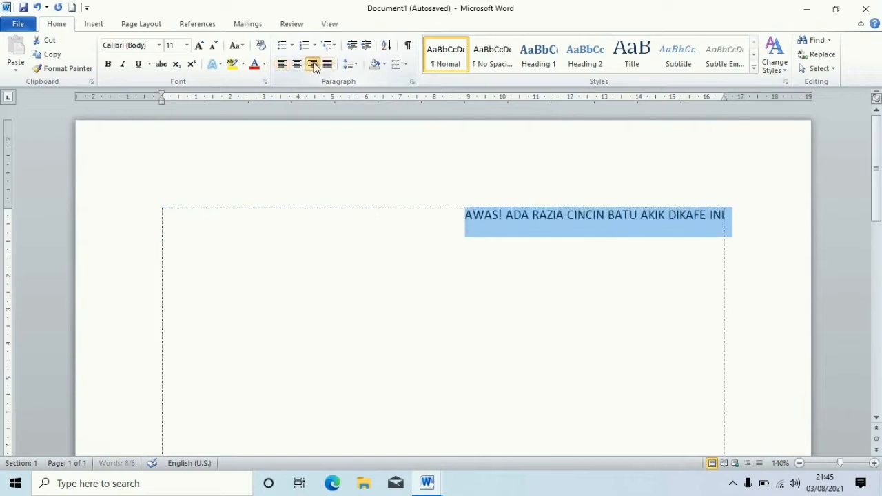
{"action": "left_click", "coordinate": [297, 64]}
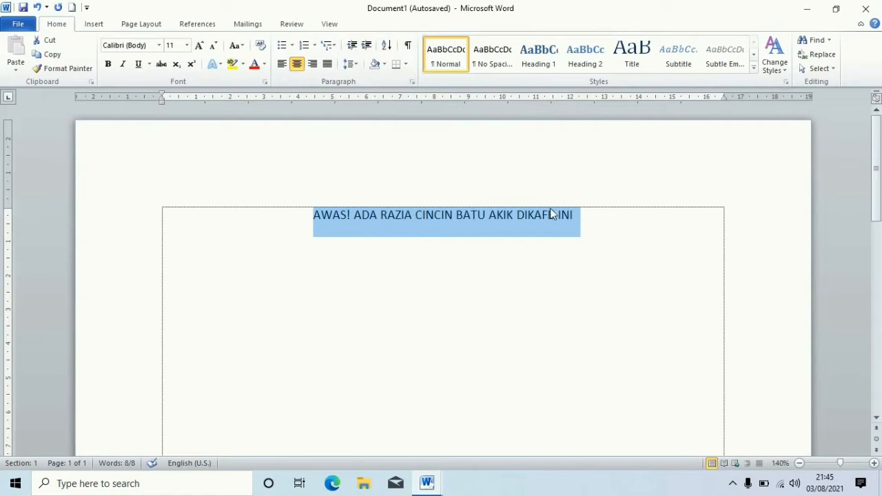
- Compare with Awas.docx, then apply bold to the centred heading and deselect it
{"action": "key", "text": "alt+Tab"}
{"action": "left_click", "coordinate": [108, 67]}
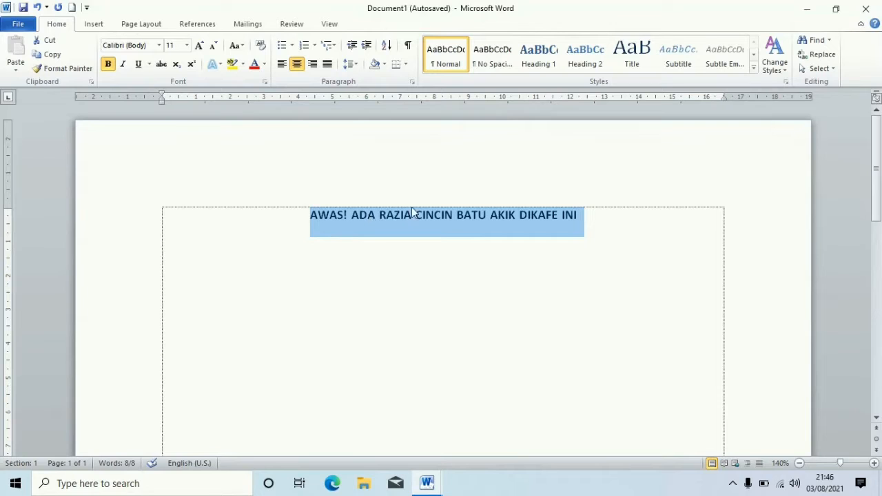
{"action": "left_click", "coordinate": [585, 215]}
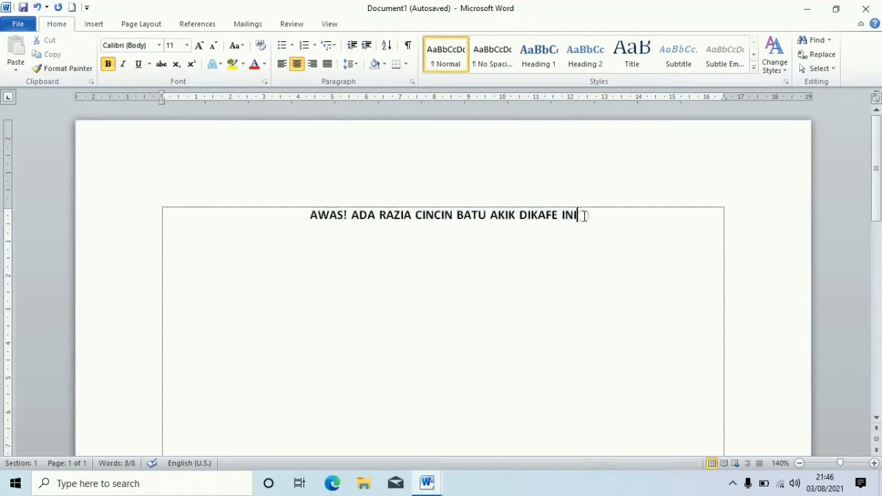
- Add a new left-aligned line under the heading reading 'LIPUTAN 6.COM'
{"action": "key", "text": "alt+Tab"}
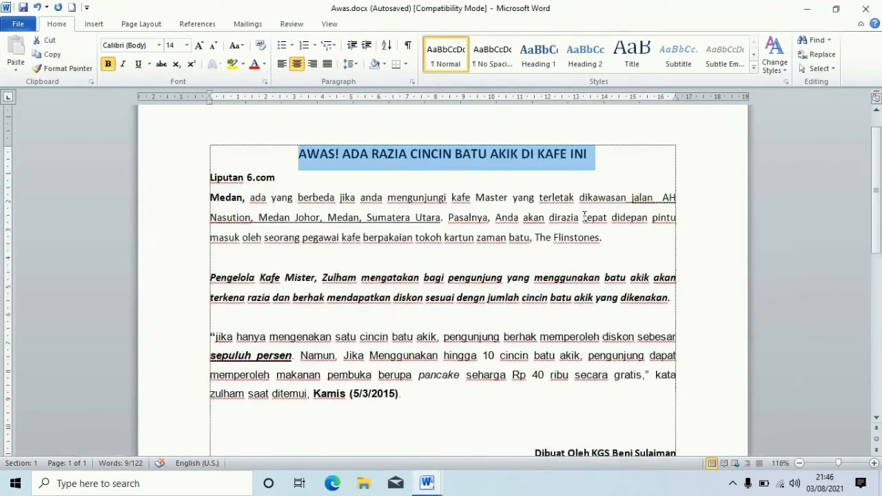
{"action": "key", "text": "alt+Tab"}
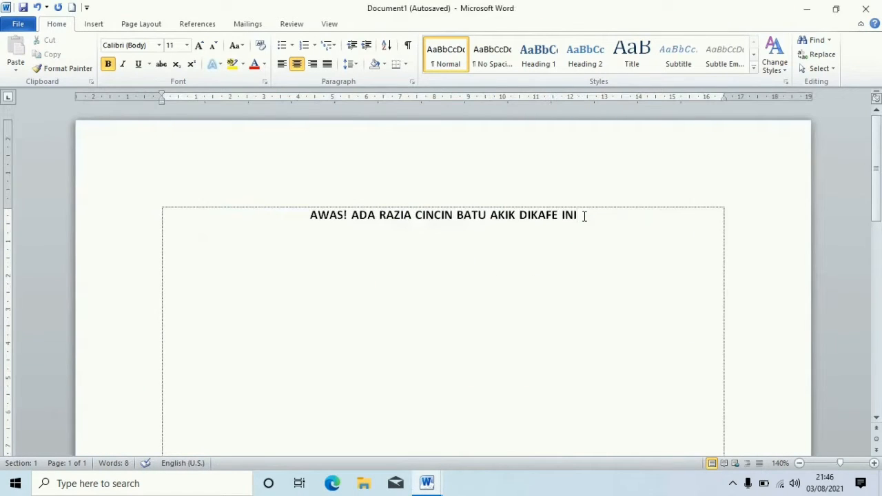
{"action": "key", "text": "Return"}
{"action": "key", "text": "alt+Tab"}
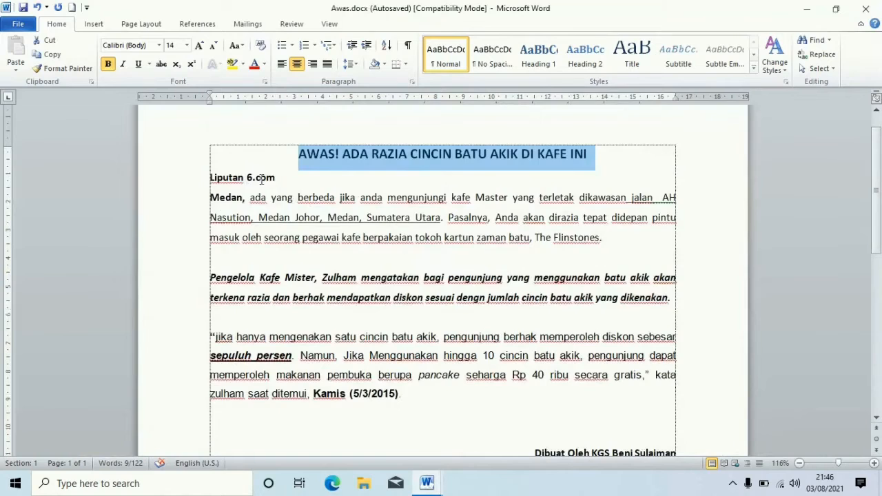
{"action": "key", "text": "alt+Tab"}
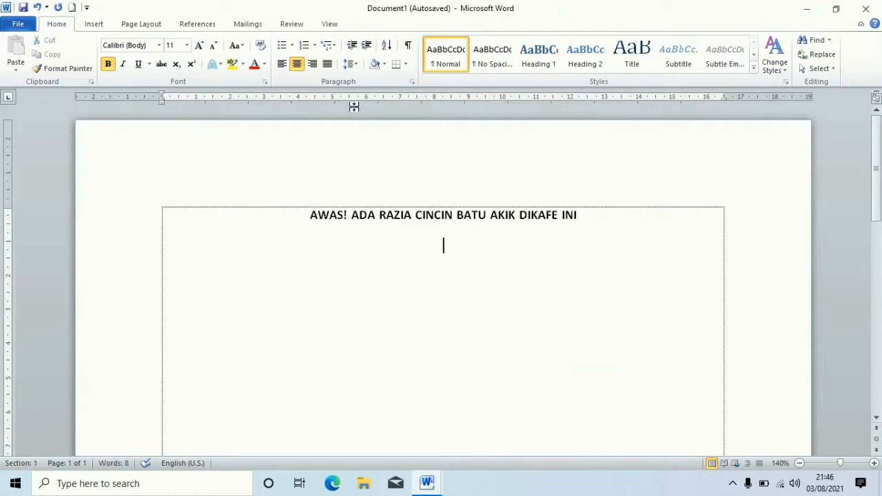
{"action": "left_click", "coordinate": [281, 67]}
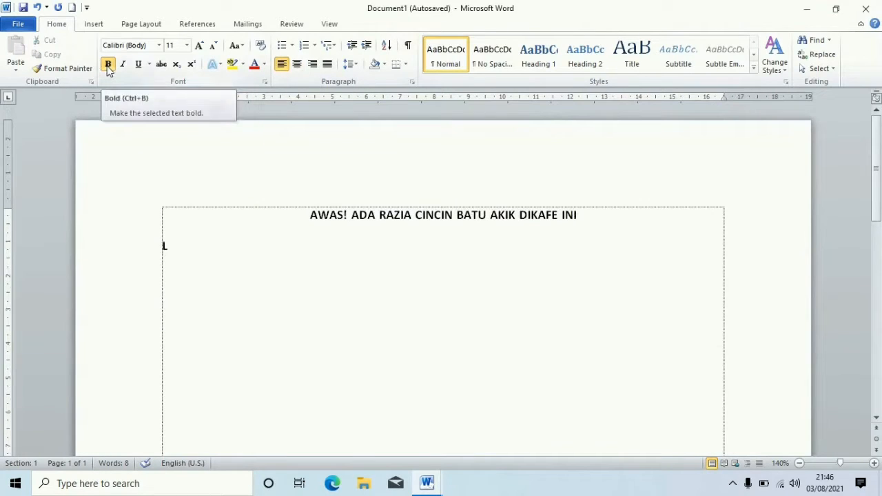
{"action": "type", "text": "ASK"}
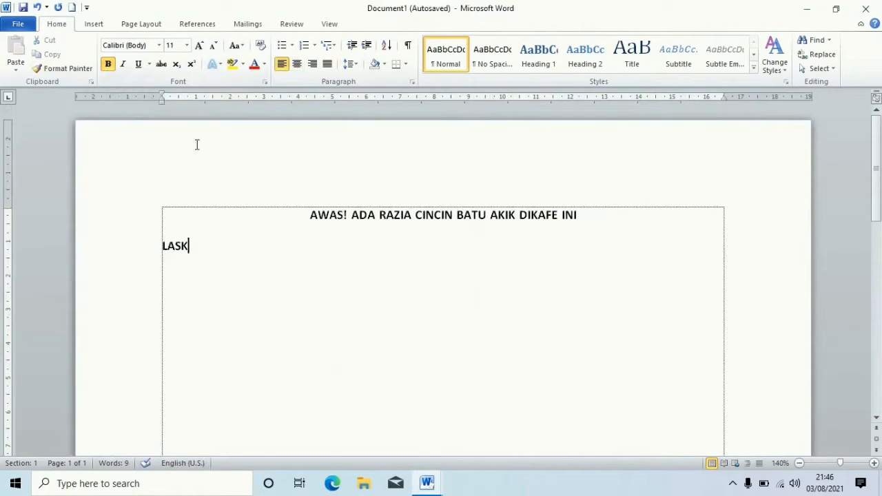
{"action": "key", "text": "BackSpace"}
{"action": "key", "text": "BackSpace"}
{"action": "key", "text": "BackSpace"}
{"action": "type", "text": "IPUTAN"}
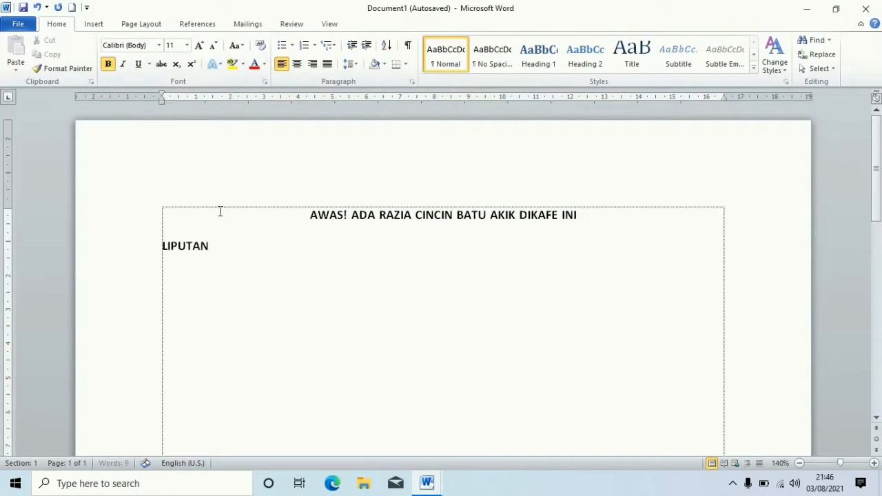
{"action": "type", "text": " 6"}
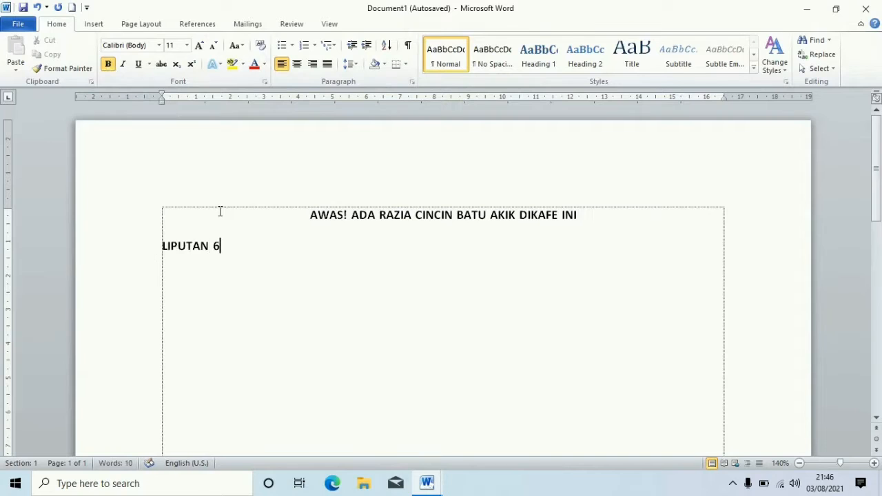
{"action": "type", "text": ".COM"}
- Toggle bold off and back on for the LIPUTAN 6.COM line
{"action": "left_click_drag", "start_coordinate": [253, 246], "coordinate": [153, 236]}
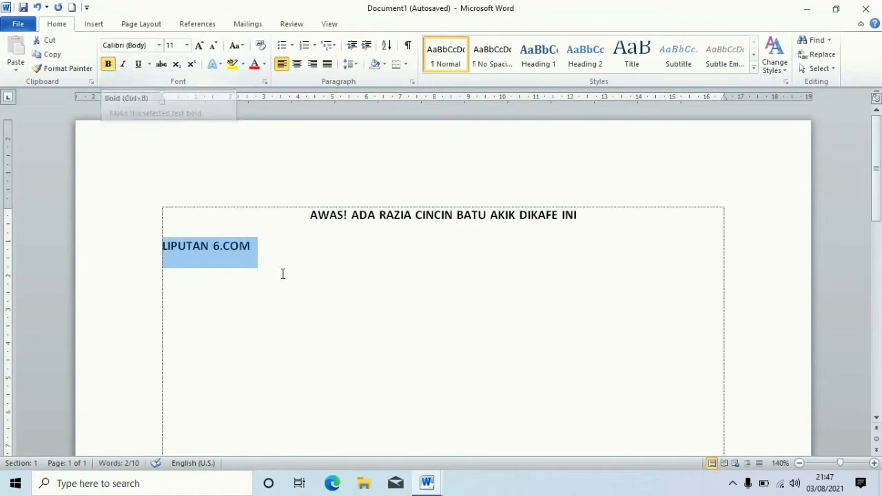
{"action": "left_click", "coordinate": [109, 64]}
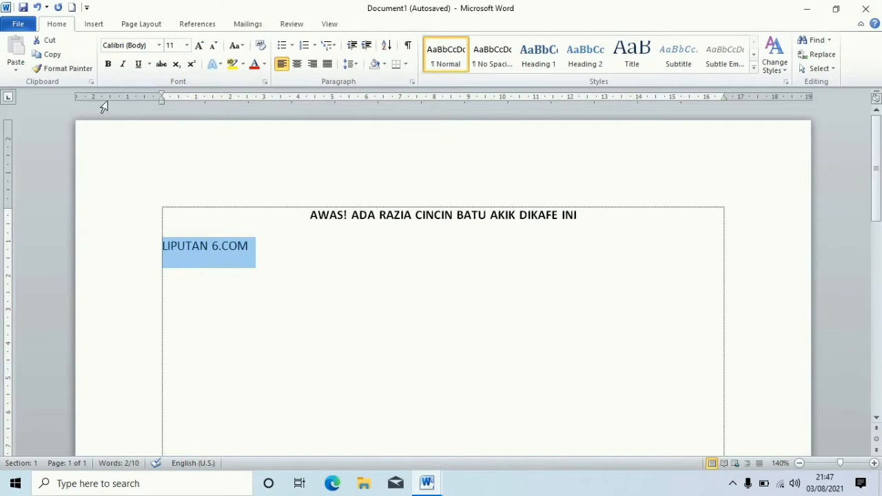
{"action": "left_click", "coordinate": [109, 64]}
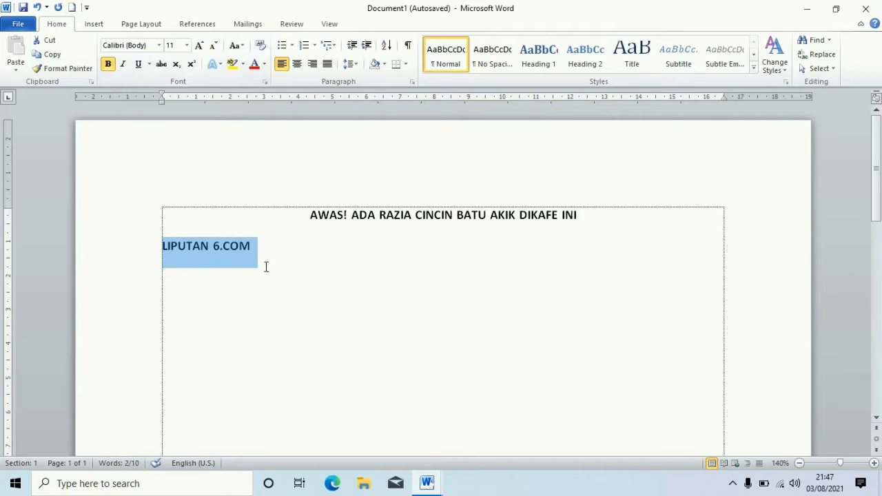
- Start a new line below LIPUTAN 6.COM and clear the mistyped 'mED' letters
{"action": "left_click", "coordinate": [256, 249]}
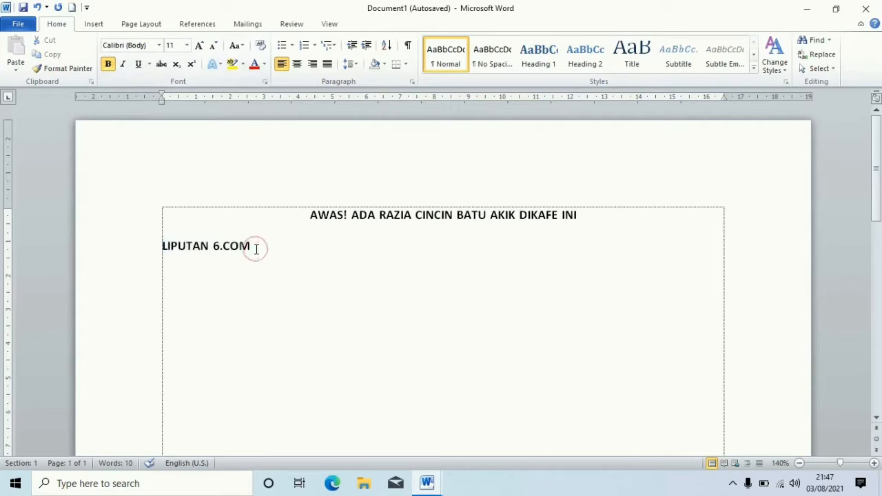
{"action": "key", "text": "Return"}
{"action": "type", "text": "mED"}
{"action": "key", "text": "BackSpace"}
{"action": "key", "text": "BackSpace"}
{"action": "key", "text": "BackSpace"}
{"action": "type", "text": "m"}
{"action": "key", "text": "BackSpace"}
- Select the heading text, then switch to the Awas.docx reference article
{"action": "left_click_drag", "start_coordinate": [308, 218], "coordinate": [313, 219]}
{"action": "key", "text": "shift+Right"}
{"action": "key", "text": "shift+Right"}
{"action": "key", "text": "shift+Right"}
{"action": "key", "text": "shift+Right"}
{"action": "key", "text": "shift+Right"}
{"action": "key", "text": "shift+Right"}
{"action": "key", "text": "shift+Right"}
{"action": "key", "text": "shift+Right"}
{"action": "key", "text": "shift+Right"}
{"action": "key", "text": "shift+Right"}
{"action": "key", "text": "shift+Right"}
{"action": "key", "text": "shift+Right"}
{"action": "key", "text": "shift+Right"}
{"action": "key", "text": "shift+Right"}
{"action": "key", "text": "shift+Right"}
{"action": "key", "text": "shift+Right"}
{"action": "key", "text": "shift+Right"}
{"action": "key", "text": "shift+Right"}
{"action": "key", "text": "shift+Right"}
{"action": "key", "text": "shift+Right"}
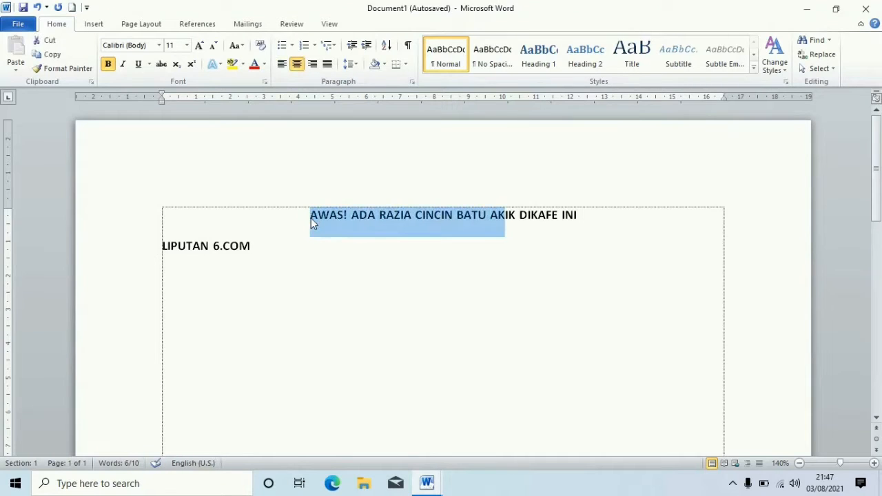
{"action": "key", "text": "shift+Right"}
{"action": "key", "text": "shift+Right"}
{"action": "key", "text": "shift+Right"}
{"action": "key", "text": "shift+Right"}
{"action": "key", "text": "alt+Tab"}
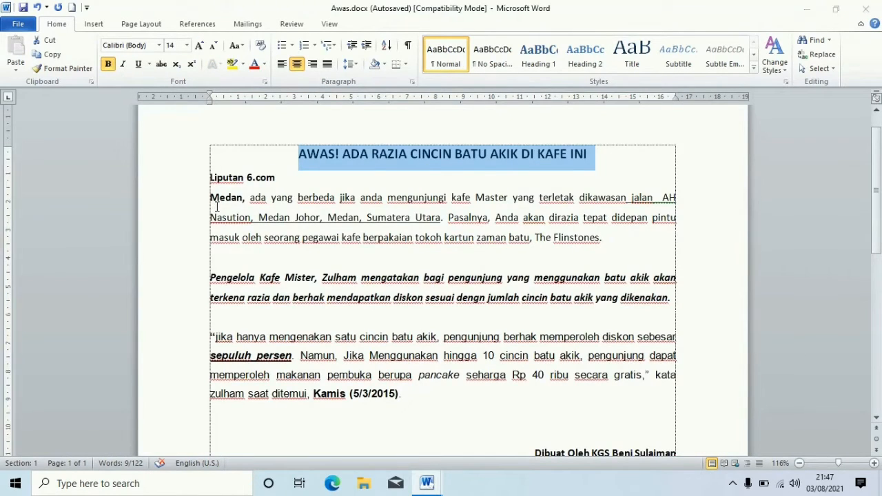
- Type 'Medan,' on the empty line below LIPUTAN 6.COM
{"action": "key", "text": "alt+Tab"}
{"action": "left_click", "coordinate": [188, 273]}
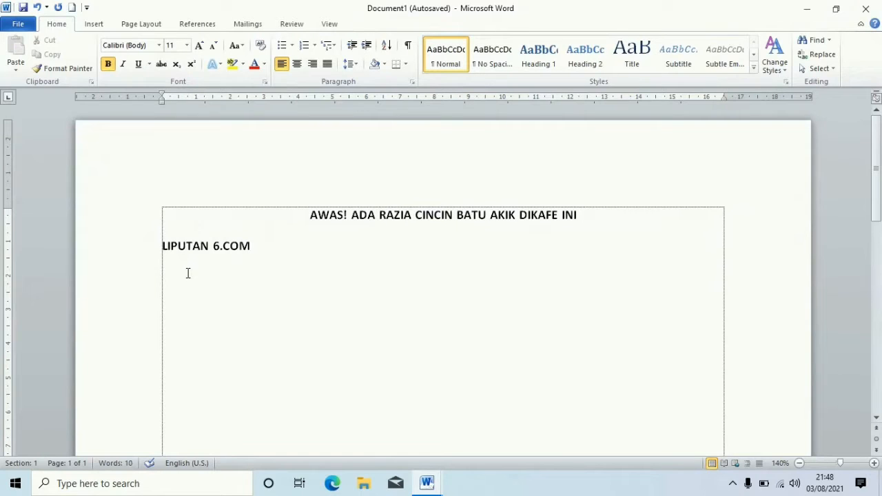
{"action": "type", "text": "Medan"}
{"action": "type", "text": ","}
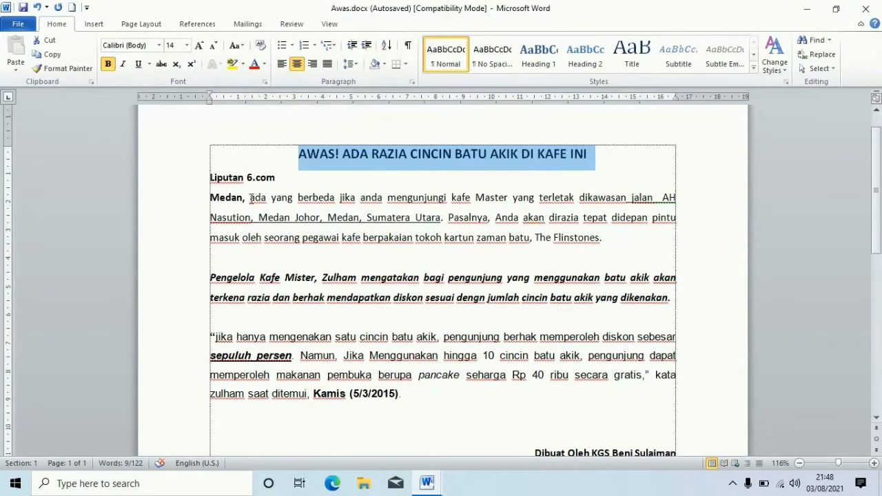
- Paste the 'ada yang berbeda…' paragraph after 'Medan,' and check the address formatting in Awas.docx
{"action": "left_click", "coordinate": [250, 198]}
{"action": "key", "text": "shift+Down"}
{"action": "key", "text": "shift+Down"}
{"action": "key", "text": "shift+Down"}
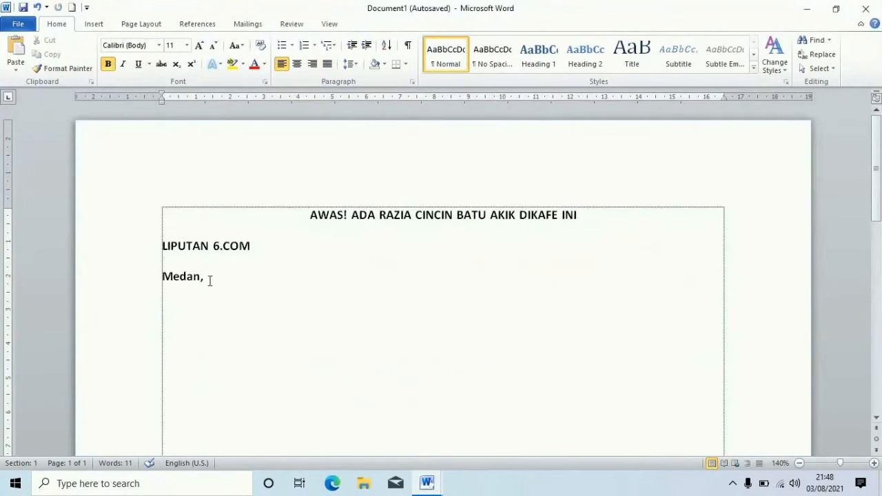
{"action": "type", "text": "ada yang berbeda jika anda mengunjungi kafe Master yang terletak dikawasan jalan AH Nasution, Medan Johor, Medan, Sumatera Utara. Pasalnya, Anda akan dirazia tepat didepan pintu masuk oleh seorang pegawai kafe berpakaian tokoh kartun zaman batu, The Flinstones."}
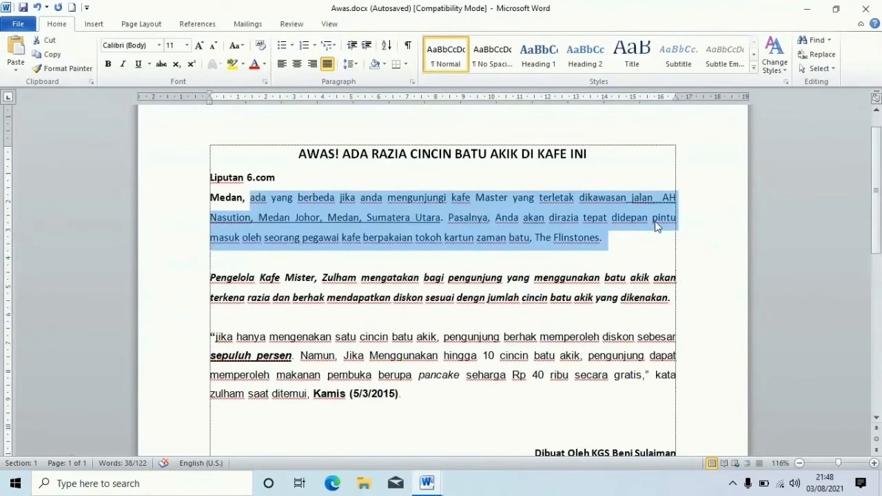
{"action": "left_click", "coordinate": [609, 240]}
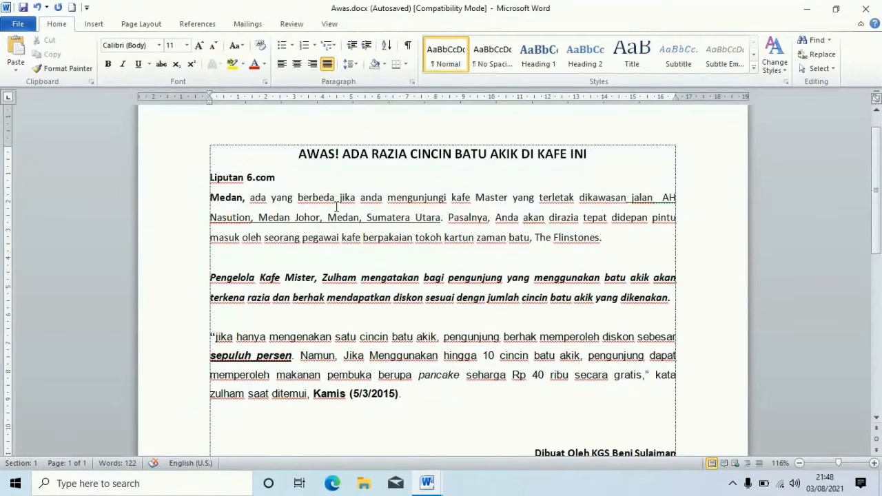
{"action": "left_click", "coordinate": [630, 200]}
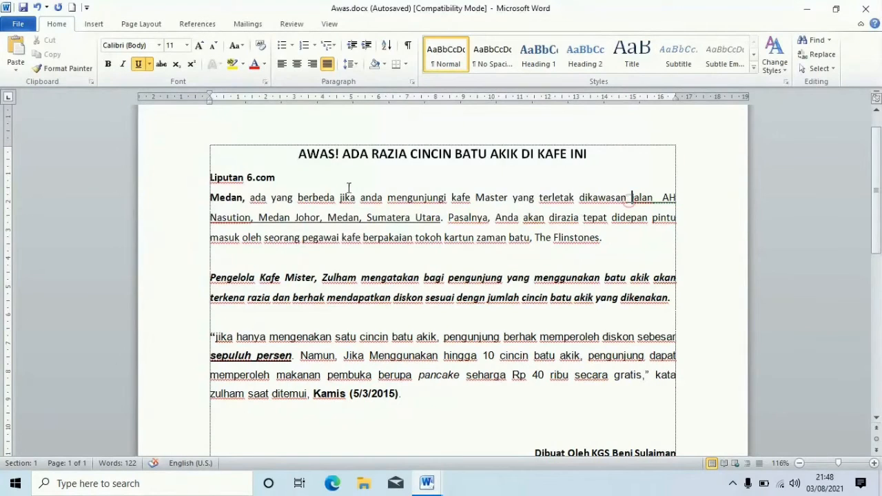
{"action": "left_click", "coordinate": [441, 219]}
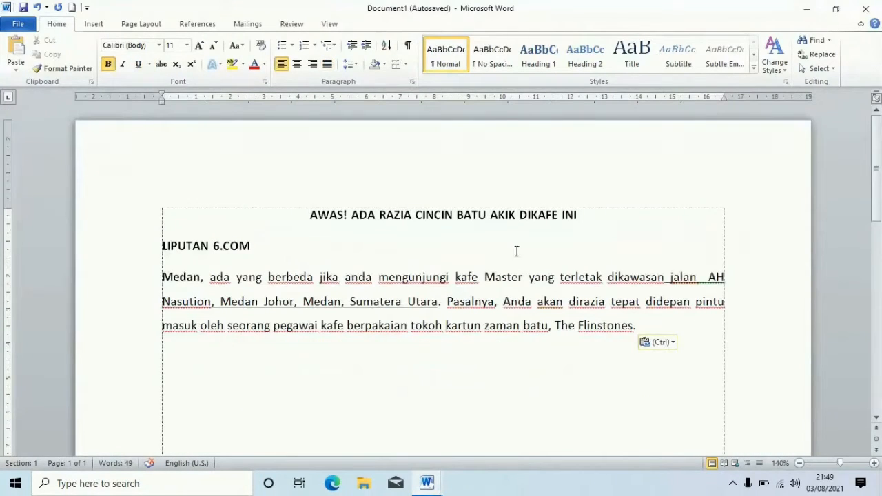
- Select 'jalan AH Nasution, Medan Johor, Medan, Sumatera Utara.' and underline the entire address
{"action": "left_click", "coordinate": [670, 277]}
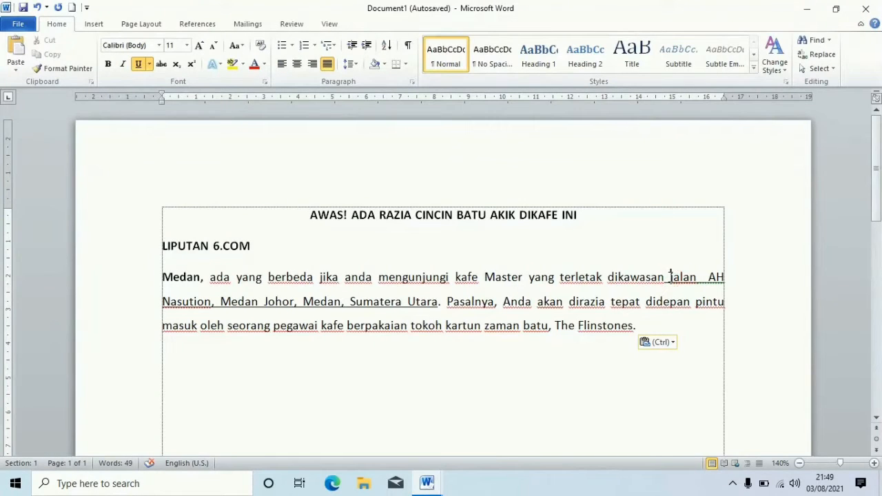
{"action": "left_click_drag", "start_coordinate": [670, 277], "coordinate": [445, 303]}
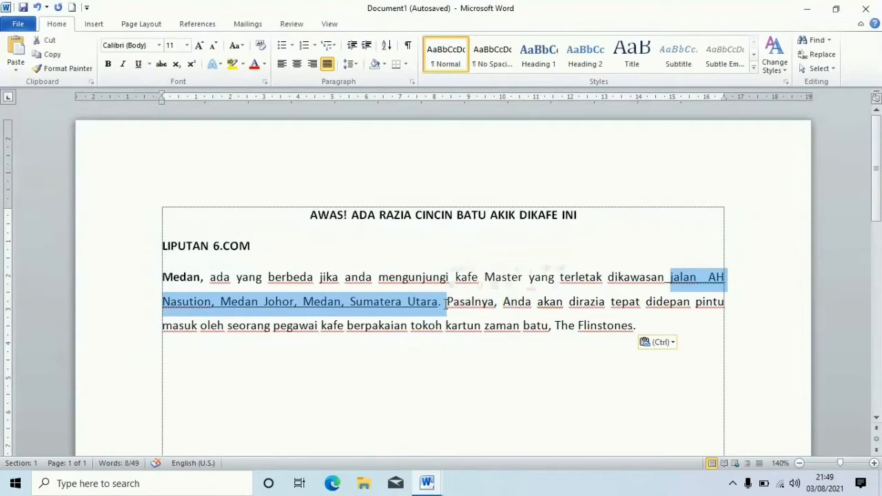
{"action": "left_click", "coordinate": [669, 277]}
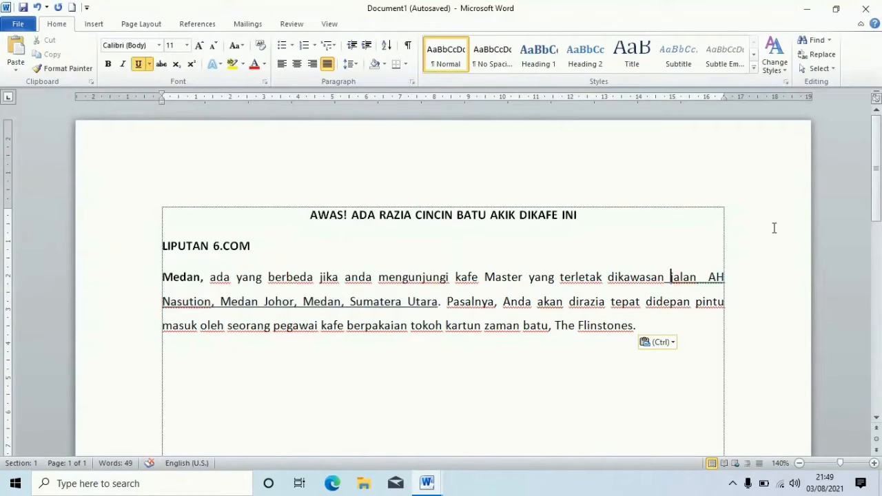
{"action": "key", "text": "shift+Right"}
{"action": "key", "text": "shift+Right"}
{"action": "key", "text": "shift+Right"}
{"action": "key", "text": "shift+Right"}
{"action": "key", "text": "shift+Right"}
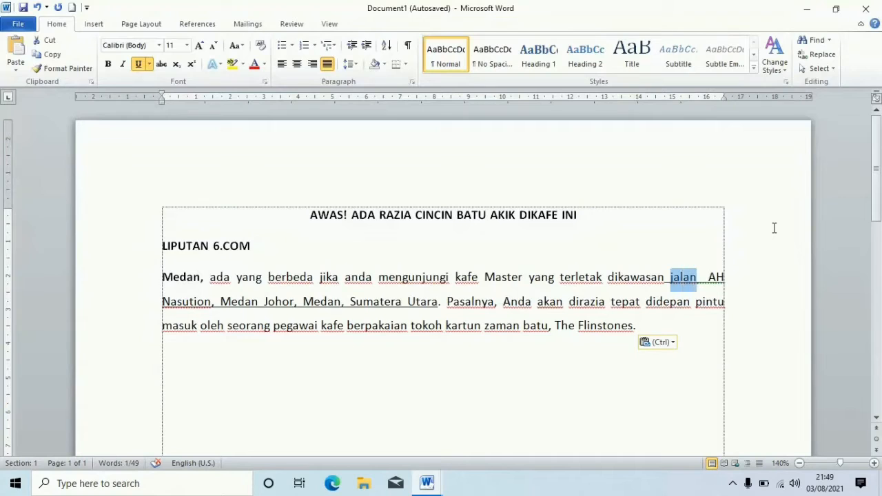
{"action": "key", "text": "shift+Right"}
{"action": "key", "text": "shift+Right"}
{"action": "key", "text": "shift+Right"}
{"action": "key", "text": "shift+Right"}
{"action": "key", "text": "shift+Right"}
{"action": "key", "text": "shift+Right"}
{"action": "key", "text": "shift+Right"}
{"action": "key", "text": "shift+Right"}
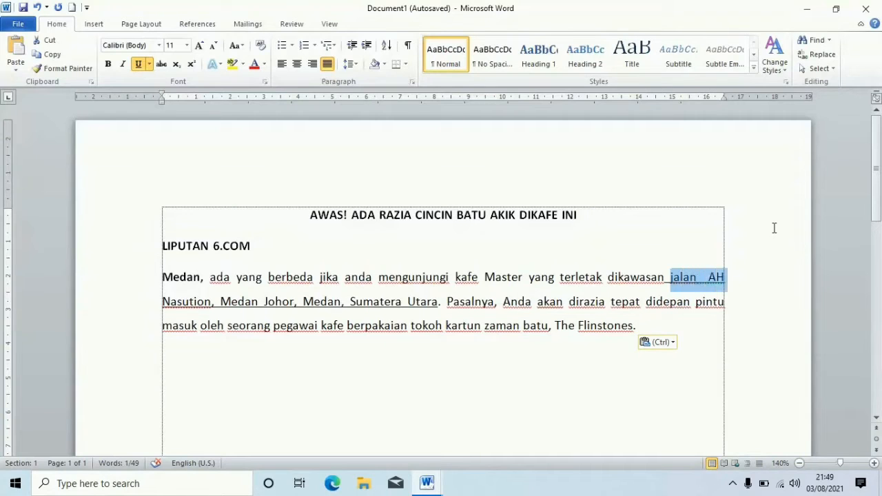
{"action": "key", "text": "shift+Right"}
{"action": "key", "text": "shift+Right"}
{"action": "key", "text": "shift+Right"}
{"action": "key", "text": "shift+Right"}
{"action": "key", "text": "shift+Right"}
{"action": "key", "text": "shift+Right"}
{"action": "key", "text": "shift+Right"}
{"action": "key", "text": "shift+Right"}
{"action": "key", "text": "shift+Right"}
{"action": "key", "text": "shift+Right"}
{"action": "key", "text": "shift+Right"}
{"action": "key", "text": "shift+Right"}
{"action": "key", "text": "shift+Right"}
{"action": "key", "text": "shift+Right"}
{"action": "key", "text": "shift+Right"}
{"action": "key", "text": "shift+Right"}
{"action": "key", "text": "shift+Right"}
{"action": "key", "text": "shift+Right"}
{"action": "key", "text": "shift+Right"}
{"action": "key", "text": "shift+Right"}
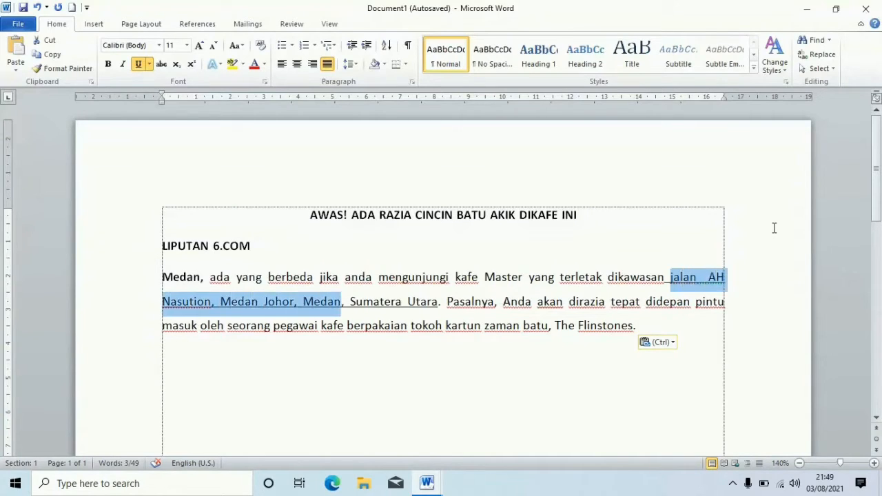
{"action": "key", "text": "shift+Right"}
{"action": "key", "text": "shift+Right"}
{"action": "key", "text": "shift+Right"}
{"action": "key", "text": "shift+Right"}
{"action": "key", "text": "shift+Right"}
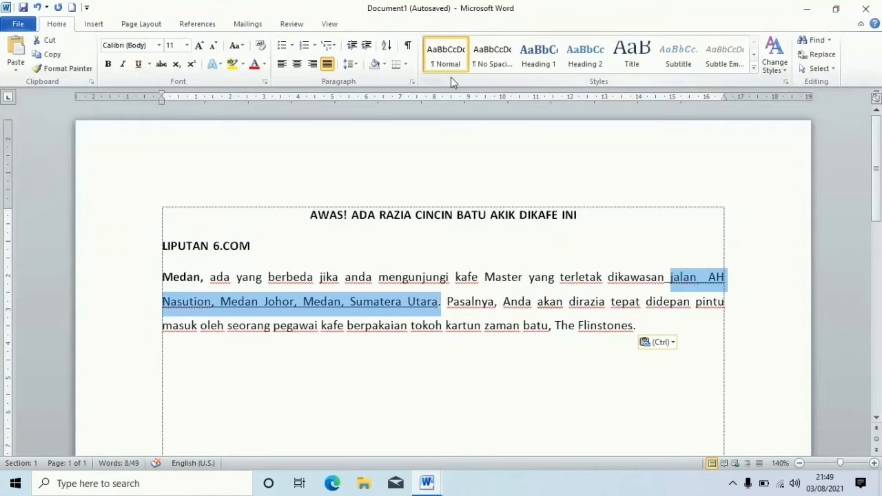
{"action": "left_click", "coordinate": [139, 65]}
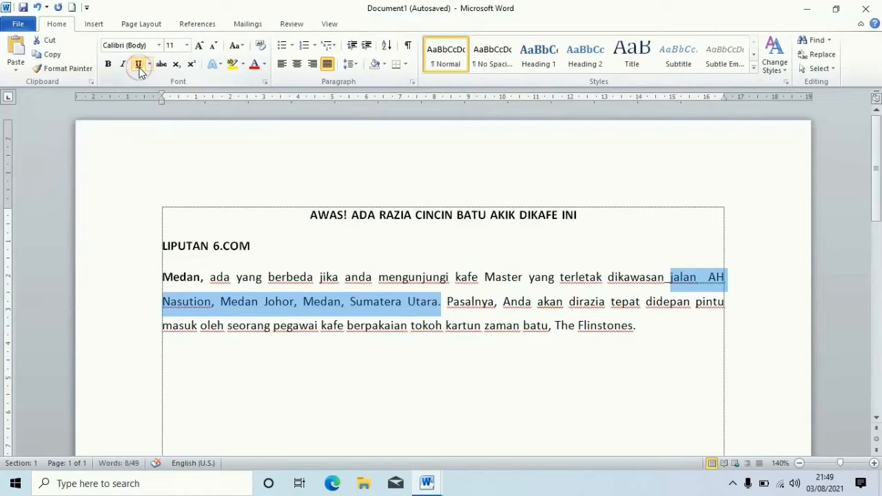
{"action": "left_click", "coordinate": [138, 64]}
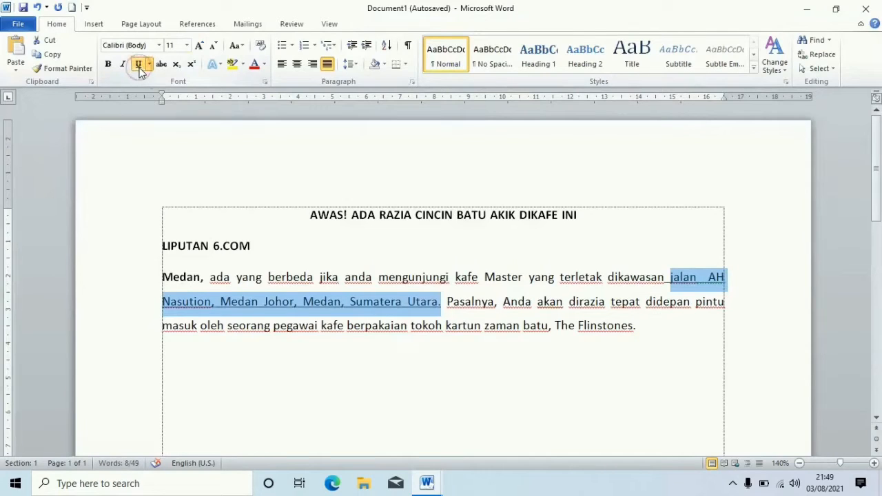
{"action": "left_click", "coordinate": [277, 365]}
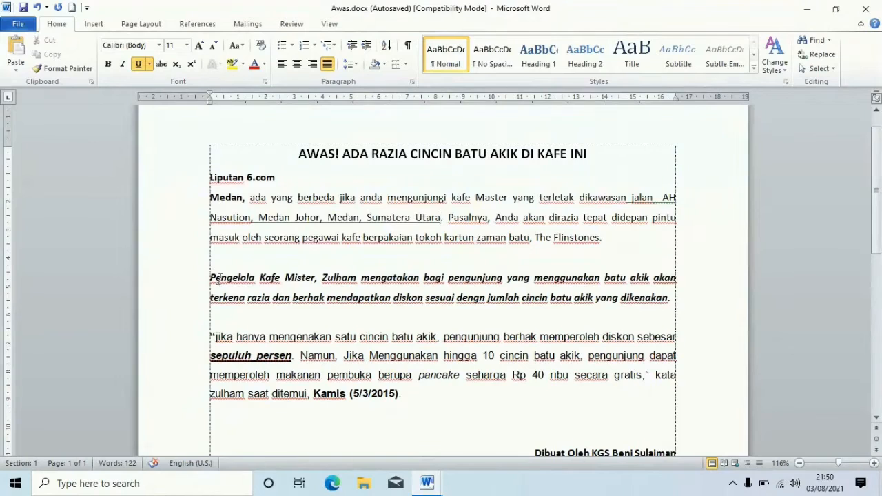
- Copy the 'Pengelola Kafe Mister…' paragraph from Awas.docx and paste it into Document1
{"action": "left_click", "coordinate": [212, 278]}
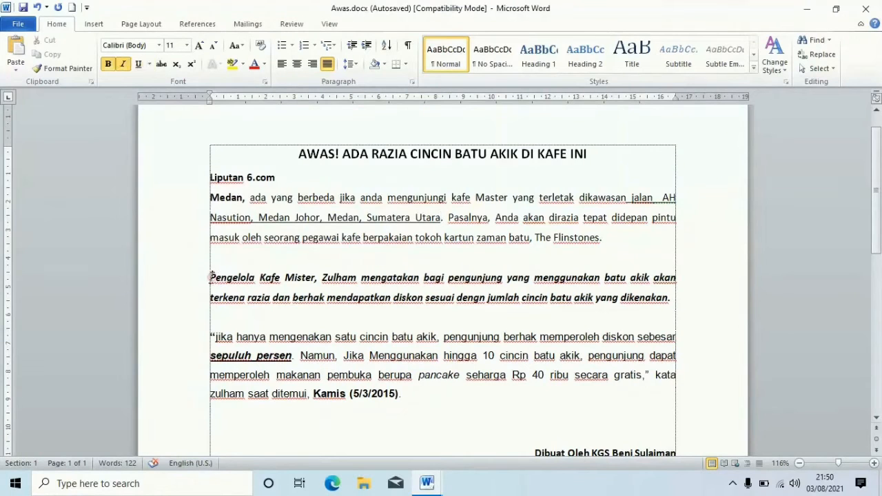
{"action": "triple_click", "coordinate": [212, 277]}
{"action": "key", "text": "ctrl+c"}
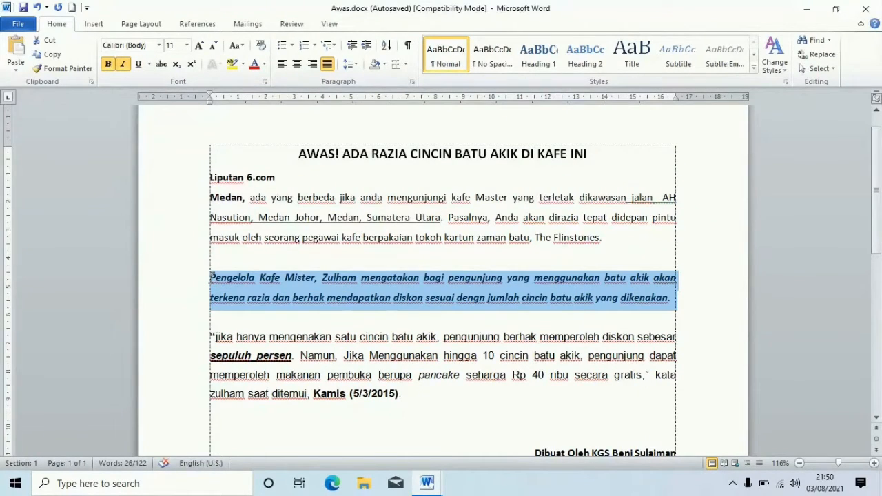
{"action": "key", "text": "alt+Tab"}
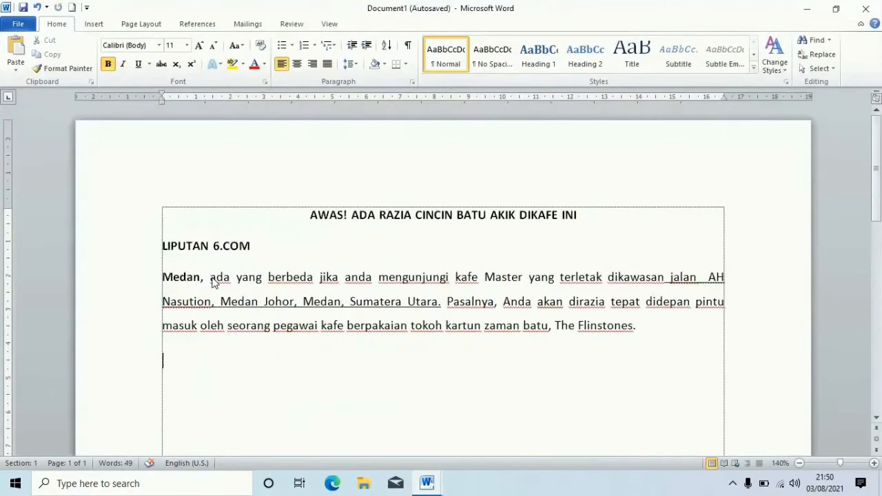
{"action": "key", "text": "ctrl+v"}
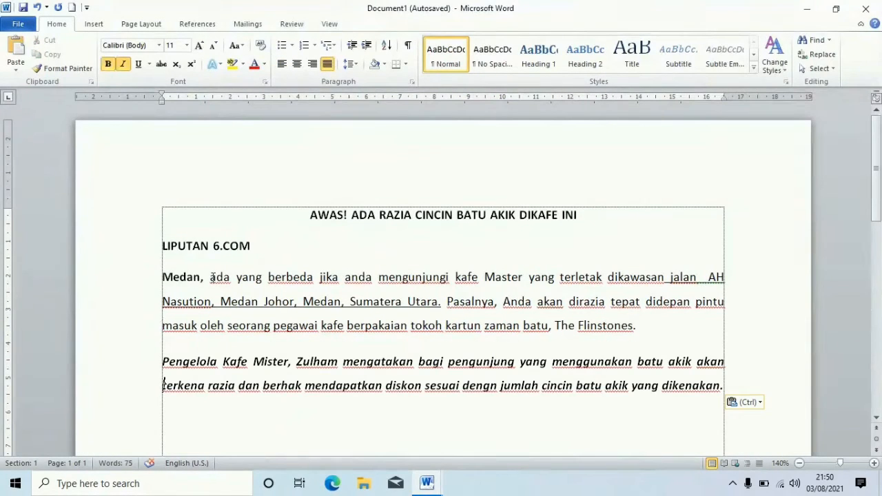
- Remove bold and italic from the pasted Pengelola paragraph and deselect text in both documents
{"action": "key", "text": "ctrl+shift+End"}
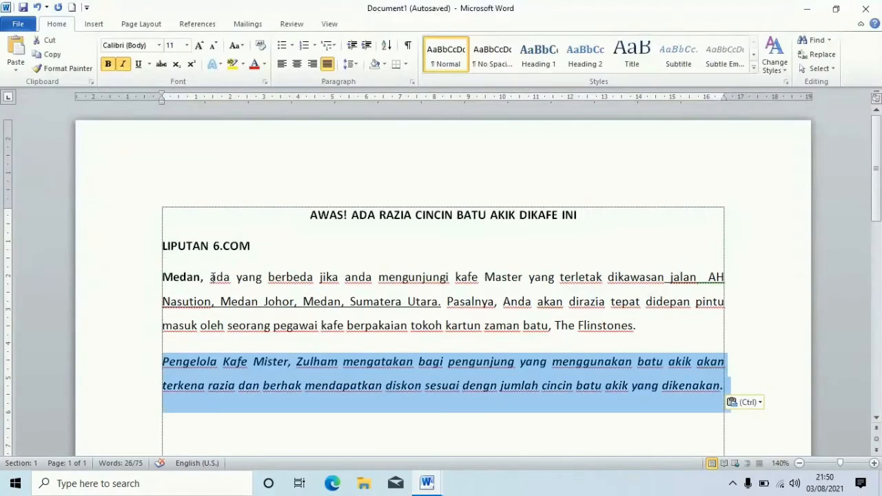
{"action": "left_click", "coordinate": [109, 64]}
{"action": "left_click", "coordinate": [122, 65]}
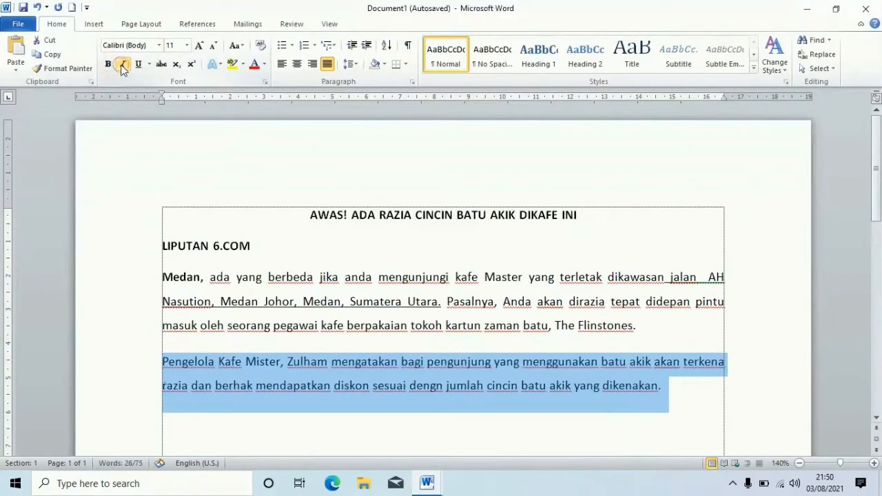
{"action": "left_click", "coordinate": [441, 376]}
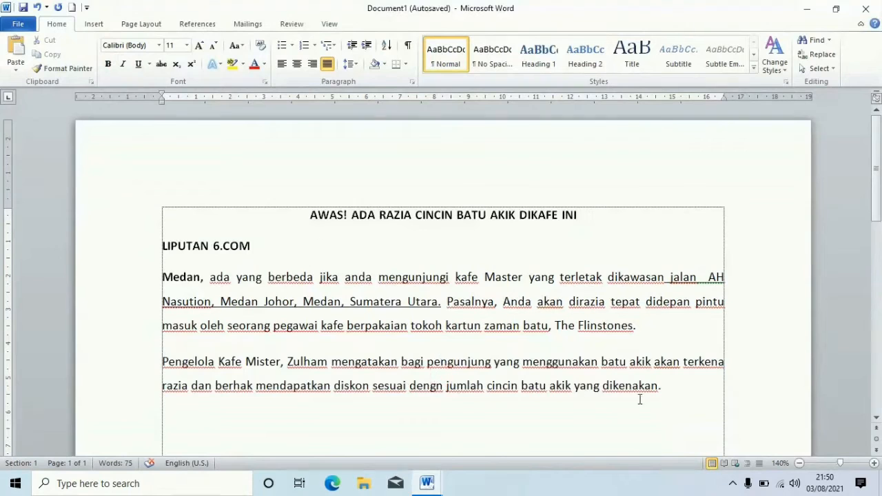
{"action": "key", "text": "alt+Tab"}
{"action": "left_click", "coordinate": [343, 301]}
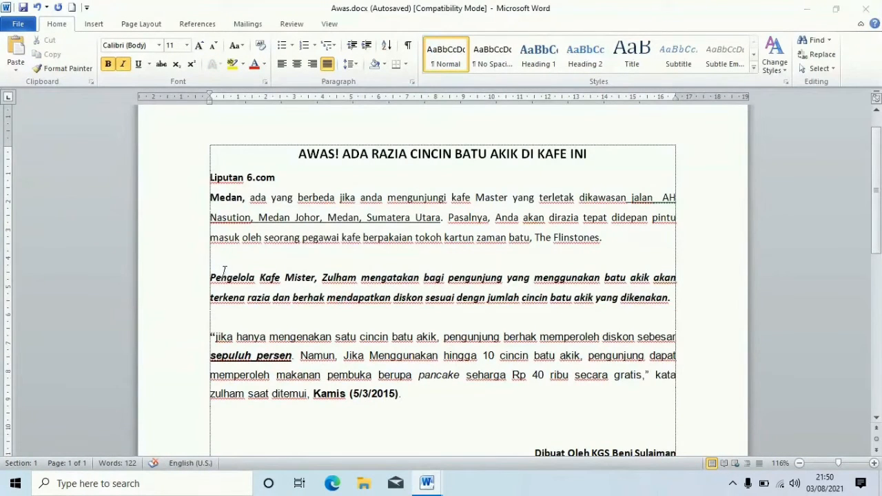
{"action": "key", "text": "alt+Tab"}
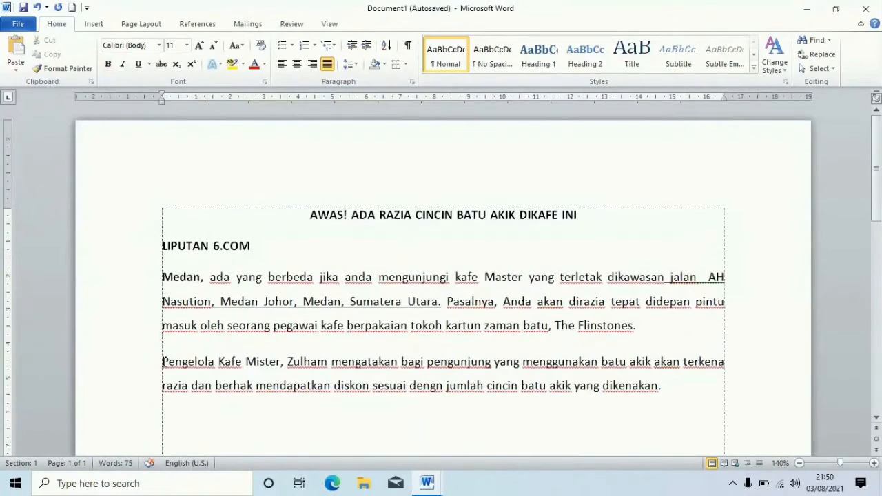
- Select the Pengelola Kafe Mister paragraph and make it bold and italic
{"action": "left_click", "coordinate": [163, 360]}
{"action": "triple_click", "coordinate": [162, 360]}
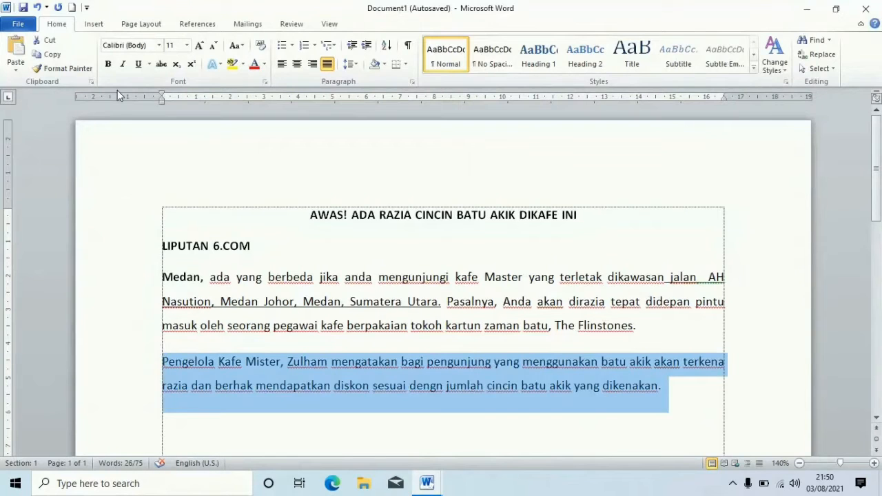
{"action": "left_click", "coordinate": [109, 65]}
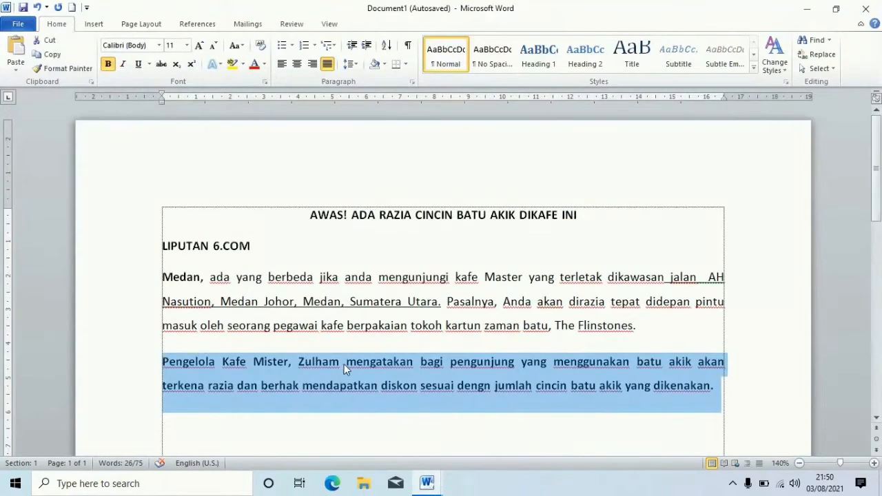
{"action": "left_click", "coordinate": [123, 66]}
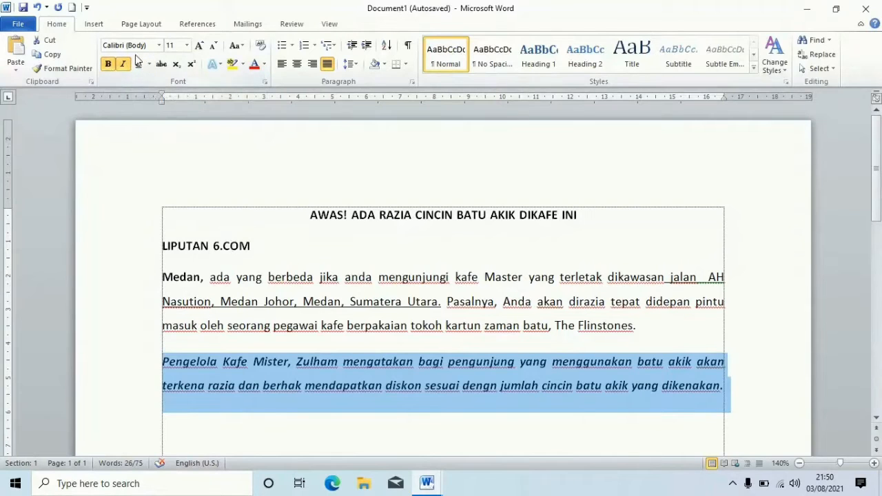
- Delete the whole Pengelola Kafe Mister paragraph, leaving an empty line below Medan
{"action": "left_click", "coordinate": [282, 374]}
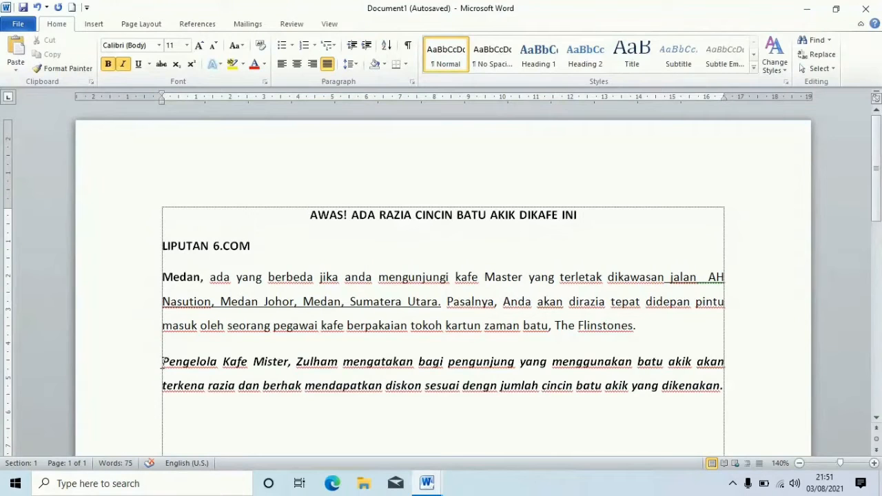
{"action": "double_click", "coordinate": [160, 361]}
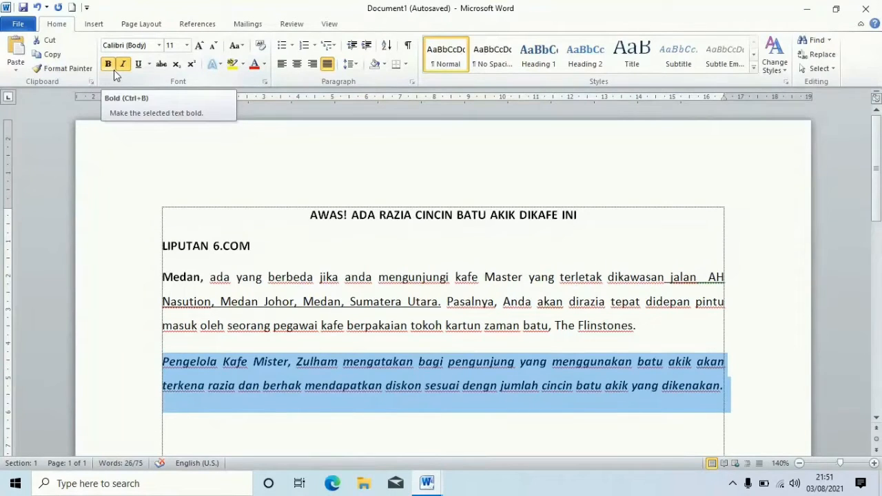
{"action": "key", "text": "Delete"}
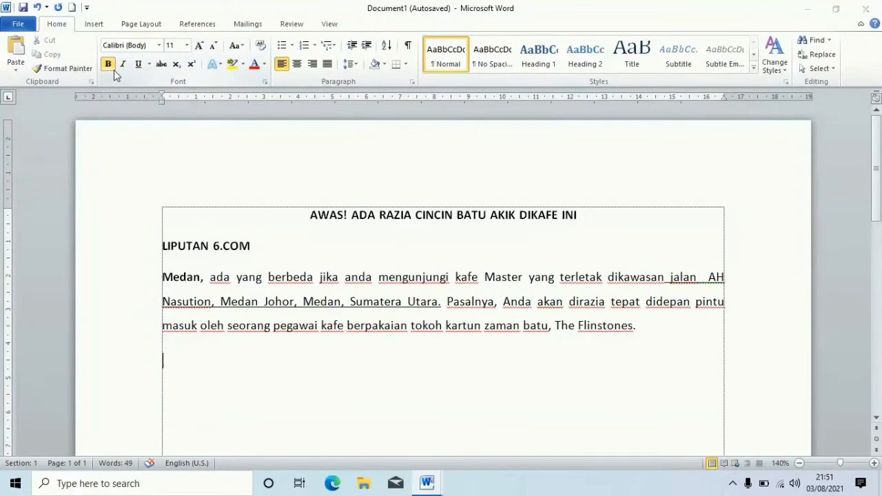
- Start retyping the paragraph in bold ('Penge', 'pengeloala') in Document1, then erase the attempts
{"action": "key", "text": "alt+Tab"}
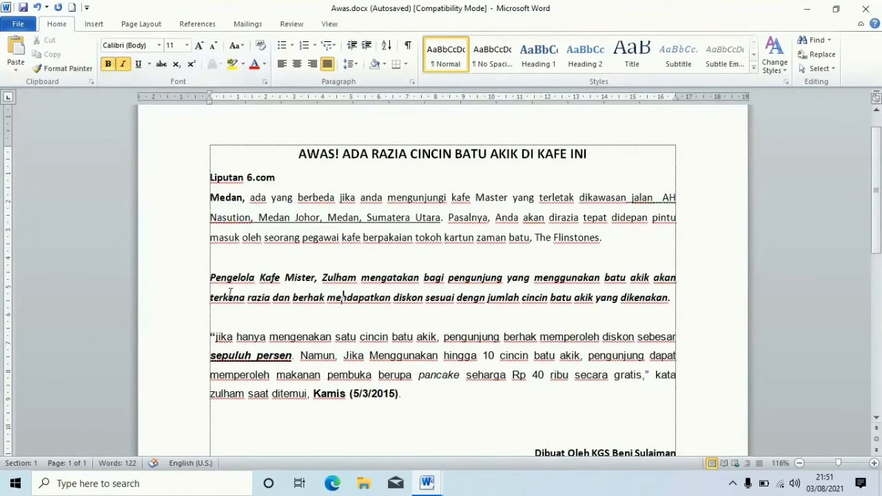
{"action": "key", "text": "alt+Tab"}
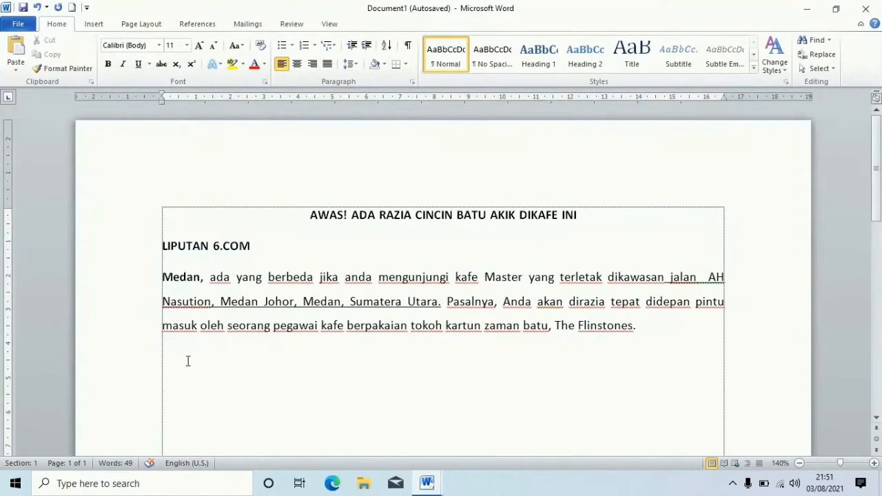
{"action": "type", "text": "Penge"}
{"action": "key", "text": "BackSpace"}
{"action": "key", "text": "BackSpace"}
{"action": "key", "text": "BackSpace"}
{"action": "key", "text": "BackSpace"}
{"action": "key", "text": "BackSpace"}
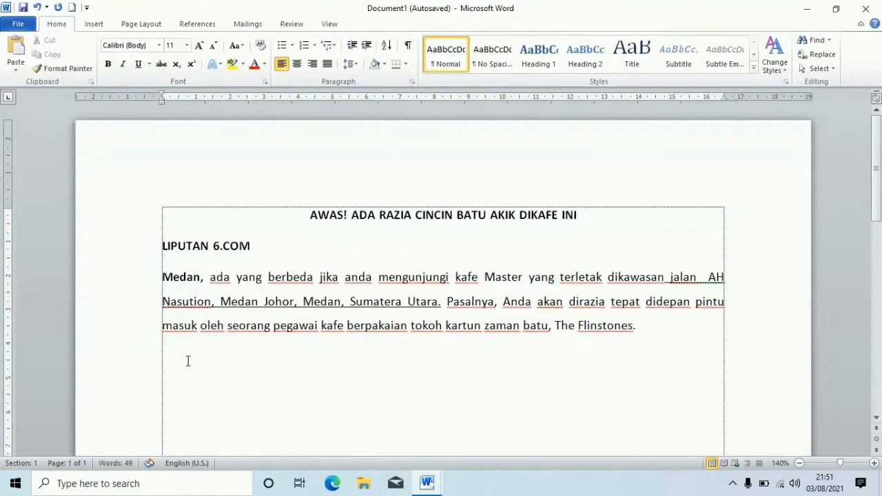
{"action": "left_click", "coordinate": [108, 65]}
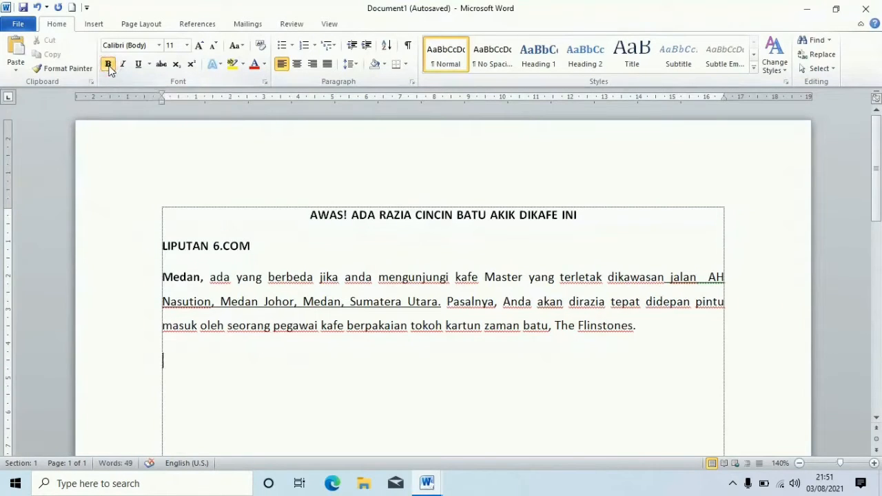
{"action": "type", "text": "pengeloa"}
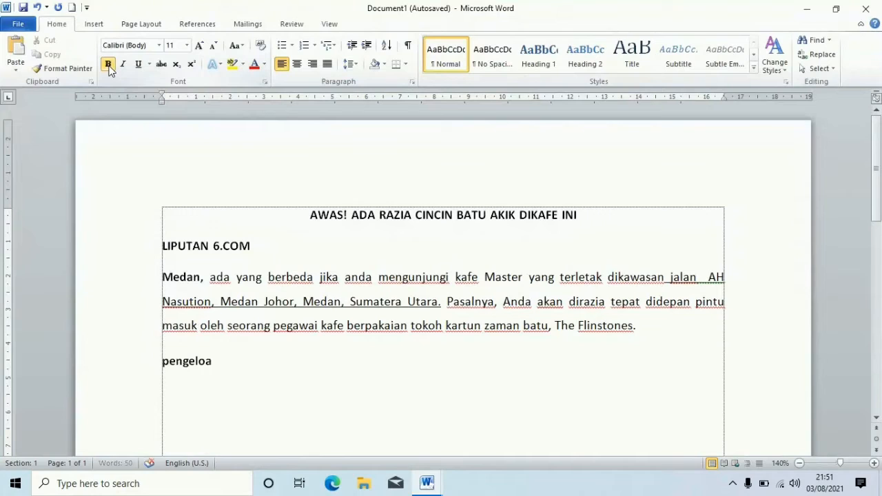
{"action": "type", "text": "la"}
{"action": "key", "text": "BackSpace"}
{"action": "key", "text": "BackSpace"}
{"action": "key", "text": "BackSpace"}
{"action": "key", "text": "BackSpace"}
{"action": "key", "text": "BackSpace"}
{"action": "key", "text": "BackSpace"}
{"action": "key", "text": "BackSpace"}
{"action": "key", "text": "BackSpace"}
{"action": "key", "text": "BackSpace"}
- After checking Awas.docx, type 'Pengelola kafe' in bold italic, then erase it again
{"action": "key", "text": "alt+Tab"}
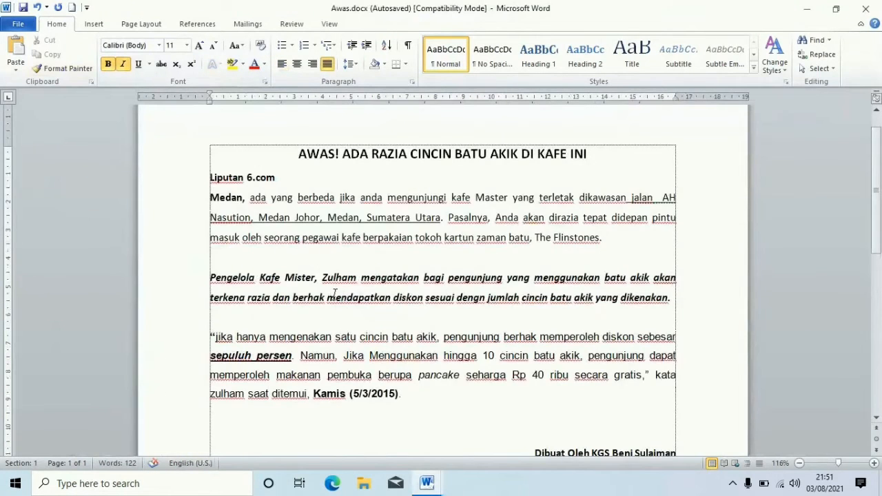
{"action": "key", "text": "alt+Tab"}
{"action": "left_click", "coordinate": [120, 64]}
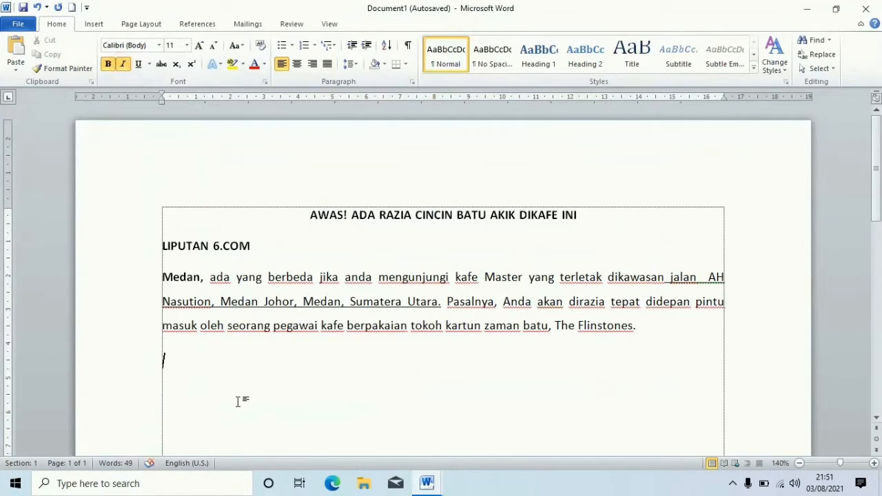
{"action": "type", "text": "Pengelola"}
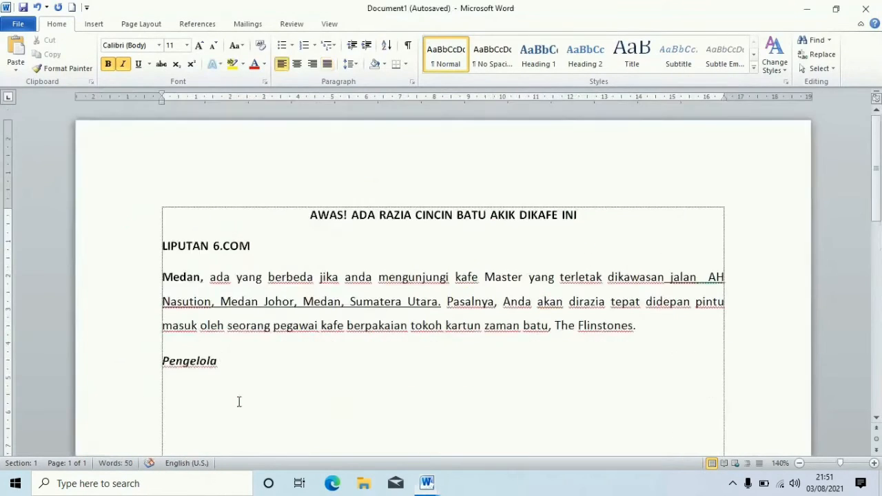
{"action": "type", "text": "kafe"}
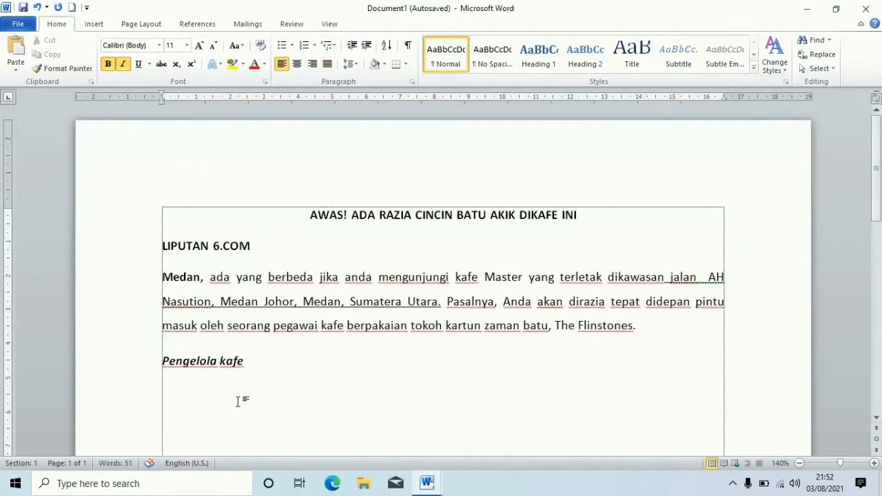
{"action": "key", "text": "BackSpace"}
{"action": "key", "text": "BackSpace"}
{"action": "key", "text": "BackSpace"}
{"action": "key", "text": "BackSpace"}
{"action": "key", "text": "BackSpace"}
{"action": "key", "text": "BackSpace"}
{"action": "key", "text": "BackSpace"}
{"action": "key", "text": "BackSpace"}
{"action": "key", "text": "BackSpace"}
{"action": "key", "text": "BackSpace"}
{"action": "key", "text": "BackSpace"}
{"action": "key", "text": "BackSpace"}
{"action": "key", "text": "BackSpace"}
{"action": "key", "text": "BackSpace"}
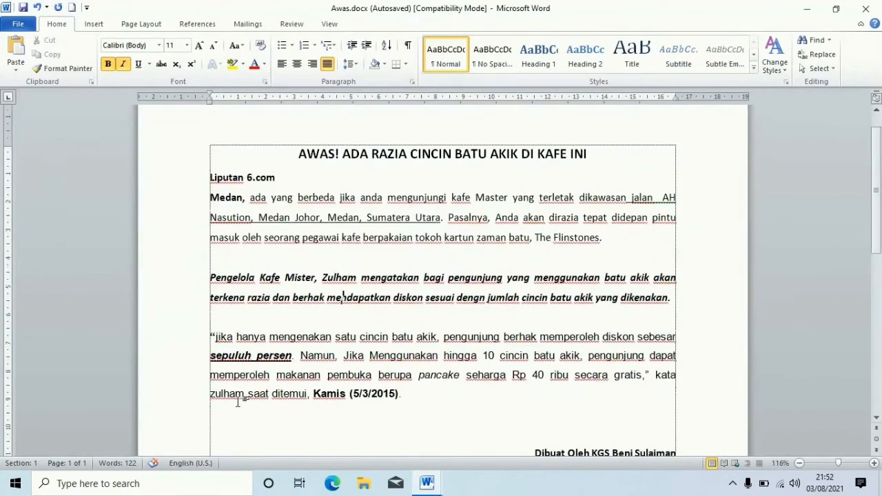
- Paste the Pengelola Kafe Mister paragraph from Awas.docx into Document1 and clear its bold and italic
{"action": "triple_click", "coordinate": [211, 277]}
{"action": "key", "text": "ctrl+c"}
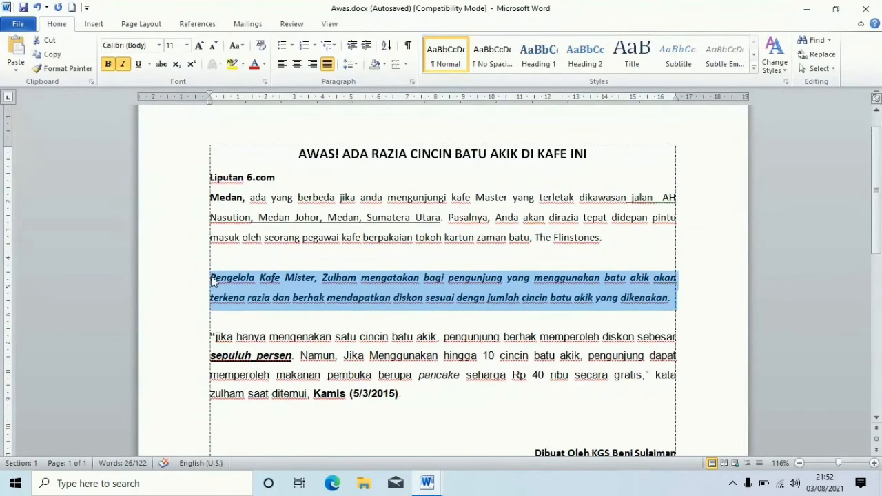
{"action": "key", "text": "alt+Tab"}
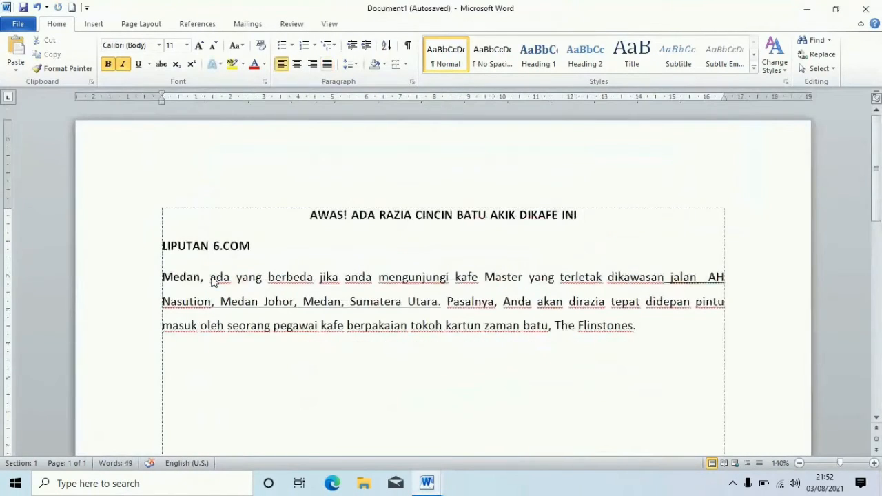
{"action": "key", "text": "ctrl+v"}
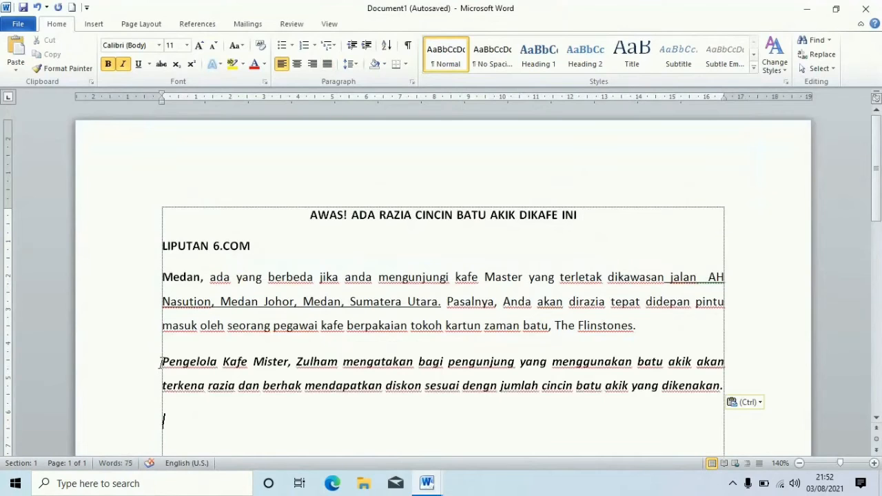
{"action": "triple_click", "coordinate": [161, 362]}
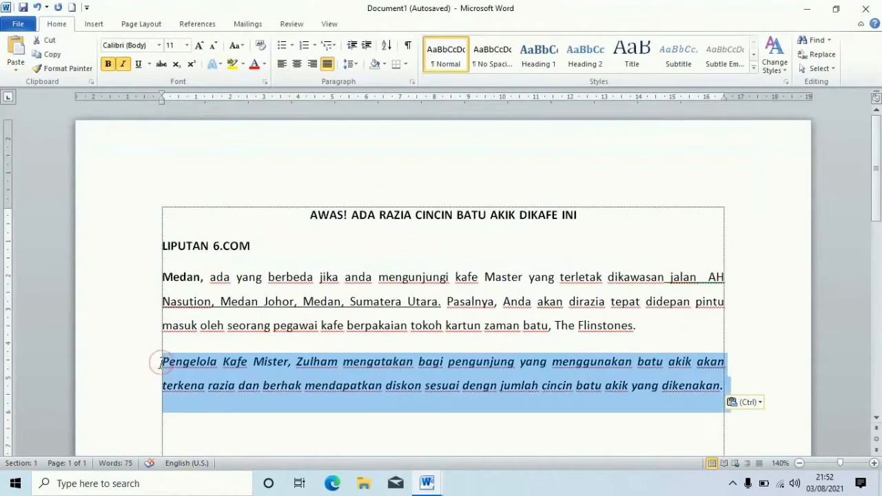
{"action": "left_click", "coordinate": [109, 65]}
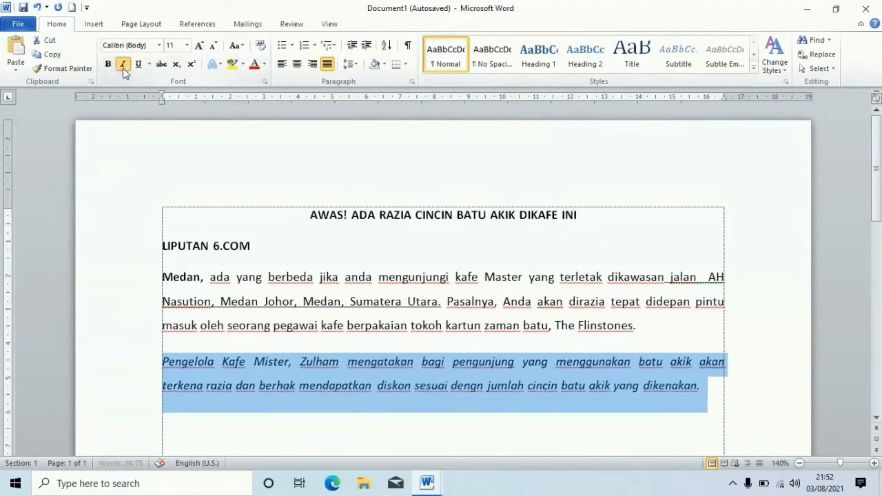
{"action": "left_click", "coordinate": [123, 65]}
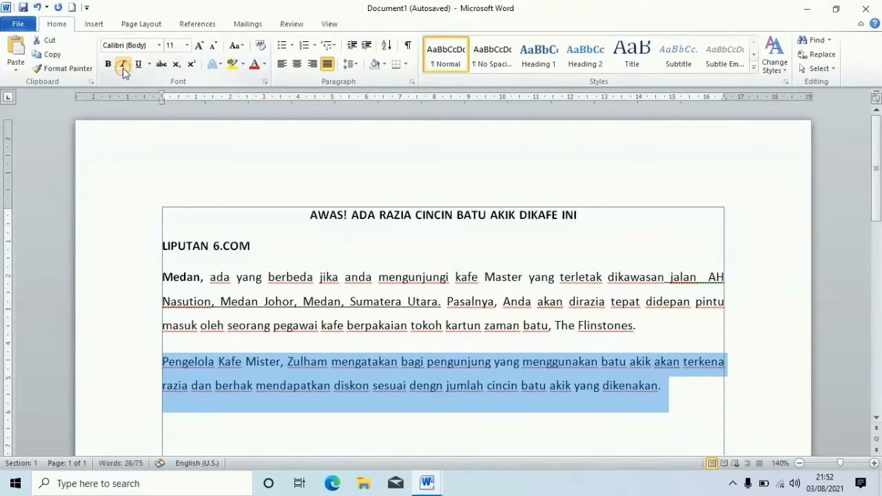
{"action": "left_click", "coordinate": [684, 397]}
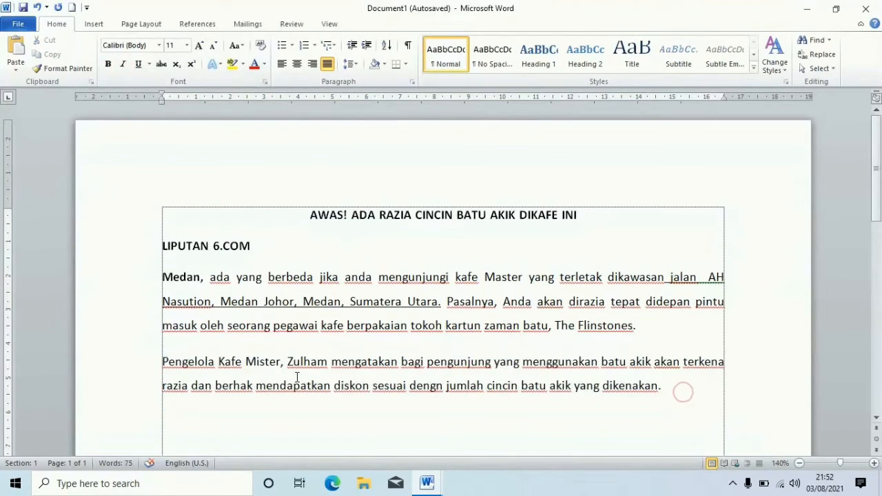
- Justify and italicize the pasted paragraph, then add an empty non-italic line below it
{"action": "double_click", "coordinate": [161, 365]}
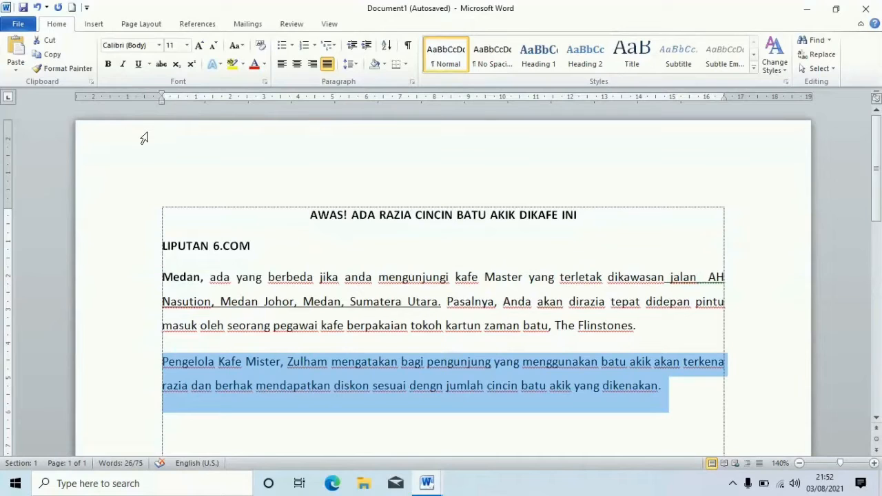
{"action": "key", "text": "ctrl+j"}
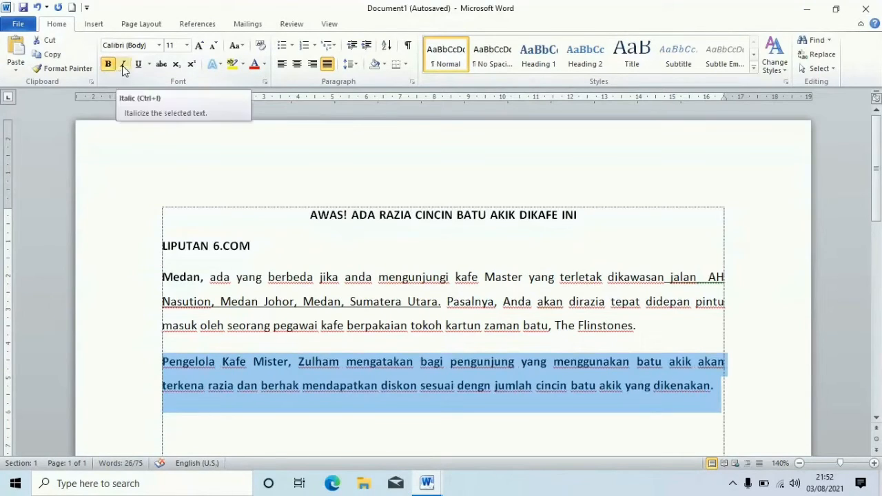
{"action": "left_click", "coordinate": [123, 64]}
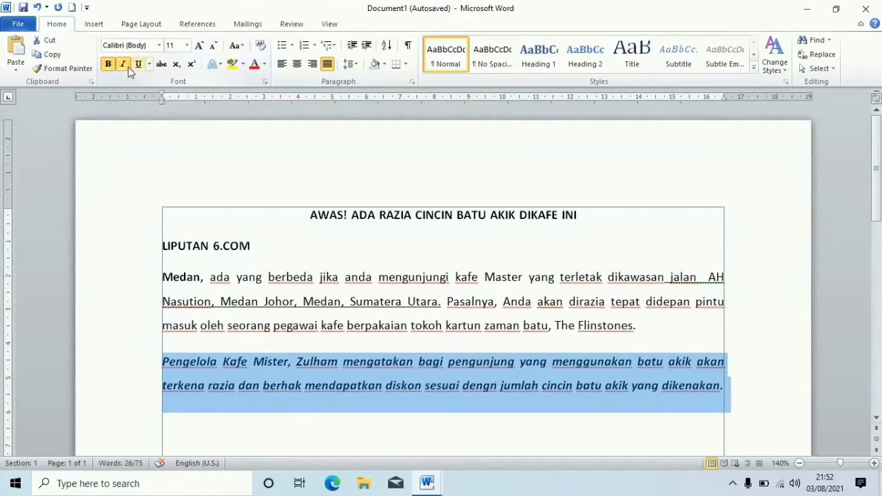
{"action": "left_click", "coordinate": [725, 386]}
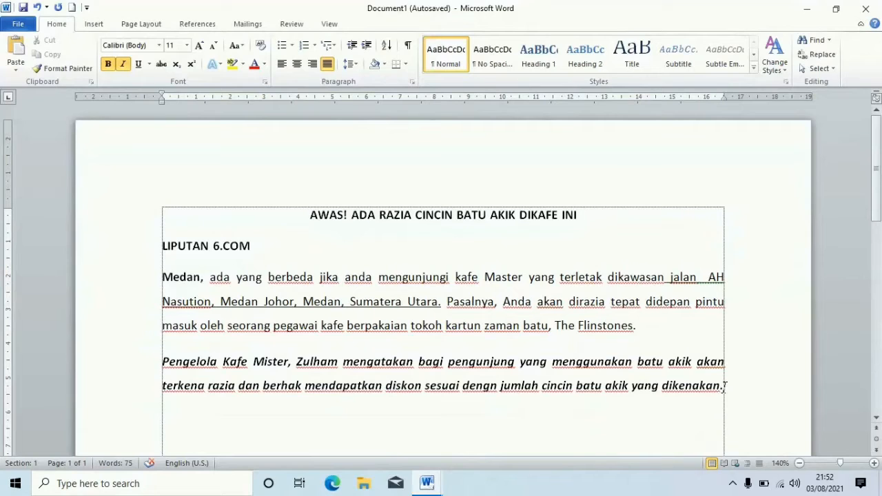
{"action": "key", "text": "Return"}
{"action": "left_click", "coordinate": [123, 65]}
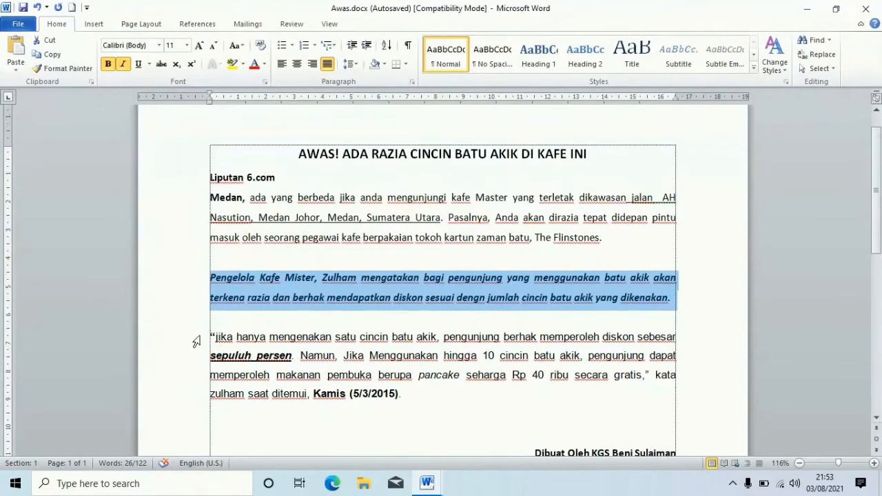
- Paste the 'jika hanya mengenakan satu cincin batu akik' quotation paragraph into Document1
{"action": "left_click_drag", "start_coordinate": [210, 338], "coordinate": [409, 399]}
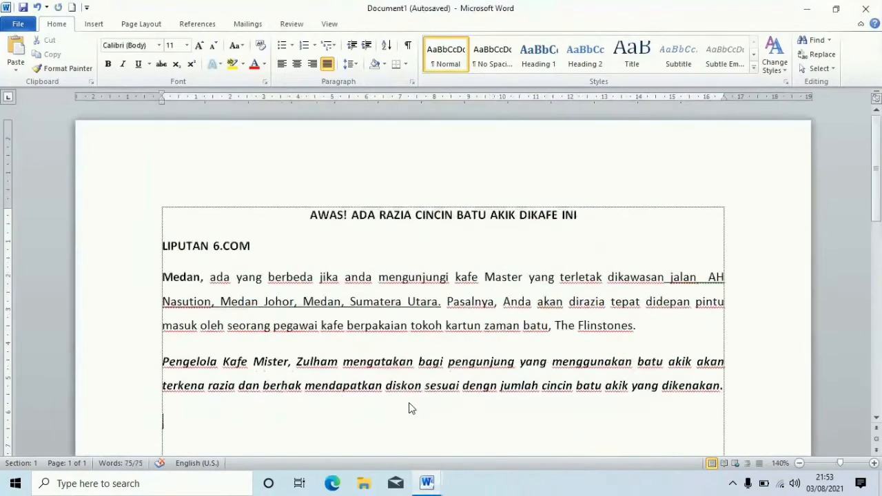
{"action": "scroll", "coordinate": [272, 413], "scroll_direction": "up", "scroll_amount": 2}
{"action": "type", "text": "\"jika hanya mengenakan satu cincin batu akik, pengunjung berhak memperoleh diskon sebesar sepuluh persen. Namun, Jika Menggunakan hingga 10 cincin batu akik, pengunjung dapat memperoleh makanan pembuka berupa pancake seharga Rp 40 ribu secara gratis,\" kata zulham saat ditemui, Kamis (5/3/2015)."}
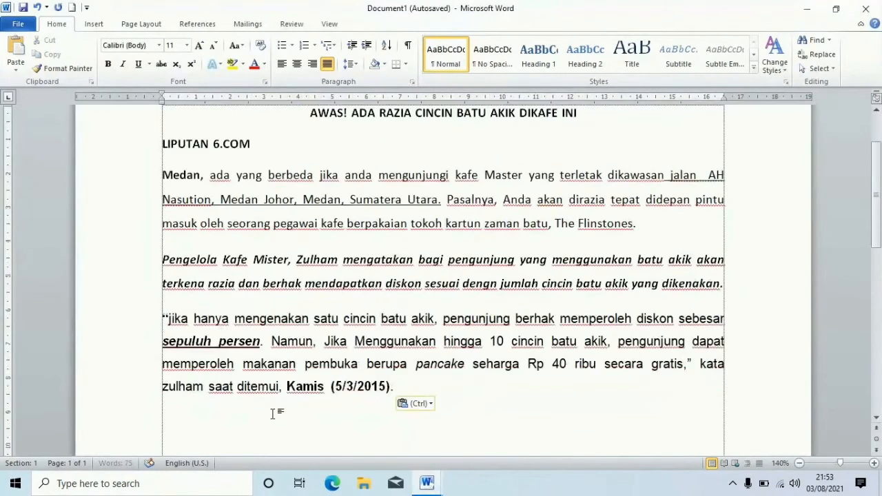
- Remove the bold, italic and underline from 'sepuluh persen'
{"action": "left_click", "coordinate": [162, 344]}
{"action": "key", "text": "shift+Right"}
{"action": "key", "text": "shift+Right"}
{"action": "key", "text": "shift+Right"}
{"action": "key", "text": "shift+Right"}
{"action": "key", "text": "shift+Right"}
{"action": "key", "text": "shift+Right"}
{"action": "key", "text": "shift+Right"}
{"action": "key", "text": "shift+Right"}
{"action": "key", "text": "shift+Right"}
{"action": "key", "text": "shift+Right"}
{"action": "key", "text": "shift+Right"}
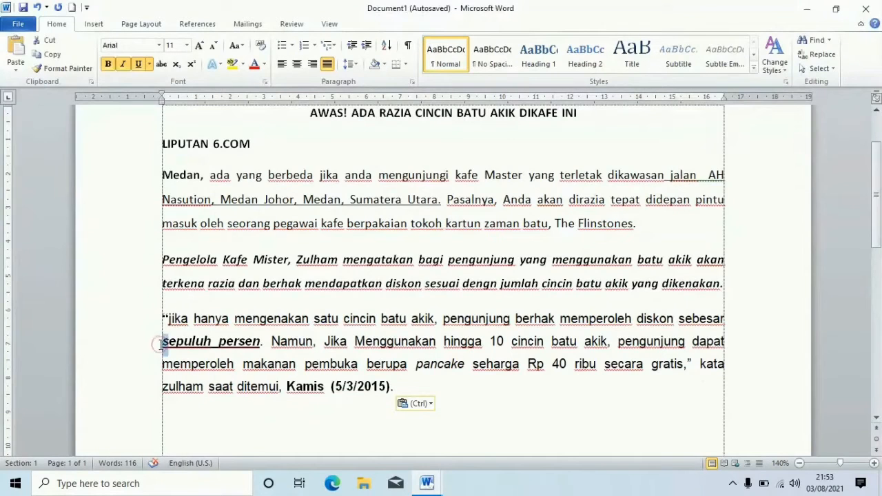
{"action": "key", "text": "shift+Right"}
{"action": "key", "text": "shift+Right"}
{"action": "key", "text": "shift+Right"}
{"action": "key", "text": "shift+Right"}
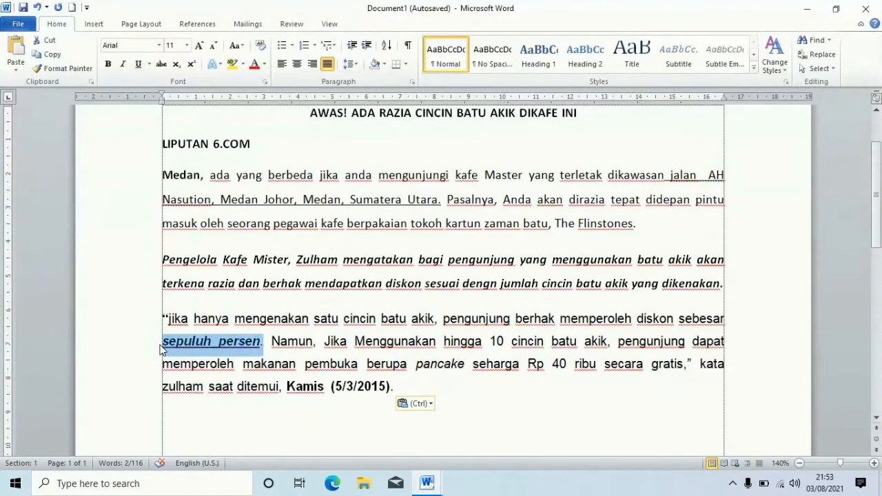
{"action": "key", "text": "shift+Left"}
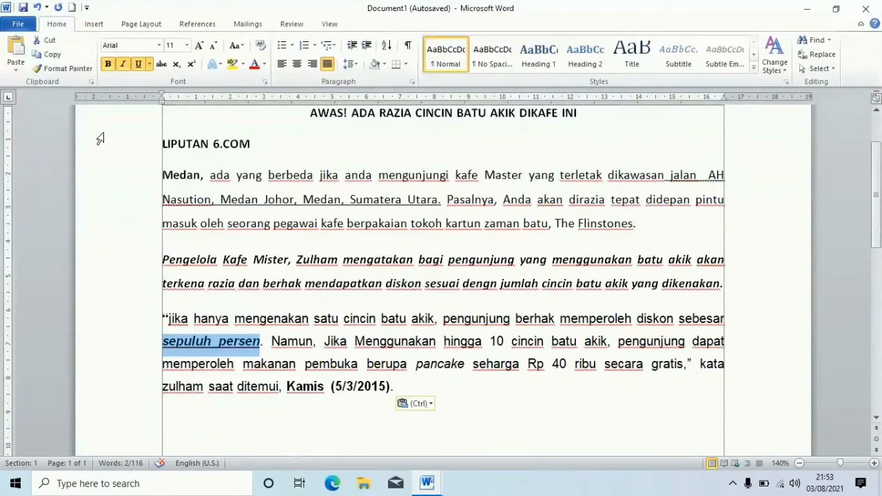
{"action": "left_click", "coordinate": [108, 64]}
{"action": "left_click", "coordinate": [122, 64]}
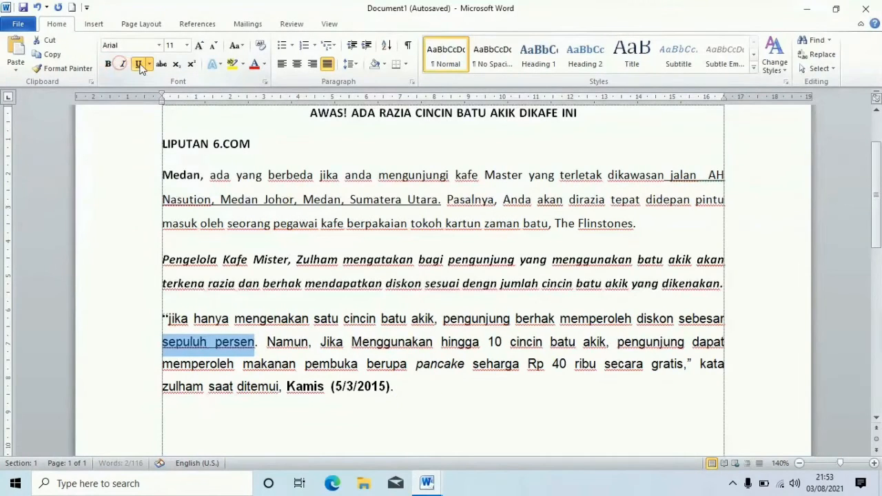
{"action": "left_click", "coordinate": [138, 64]}
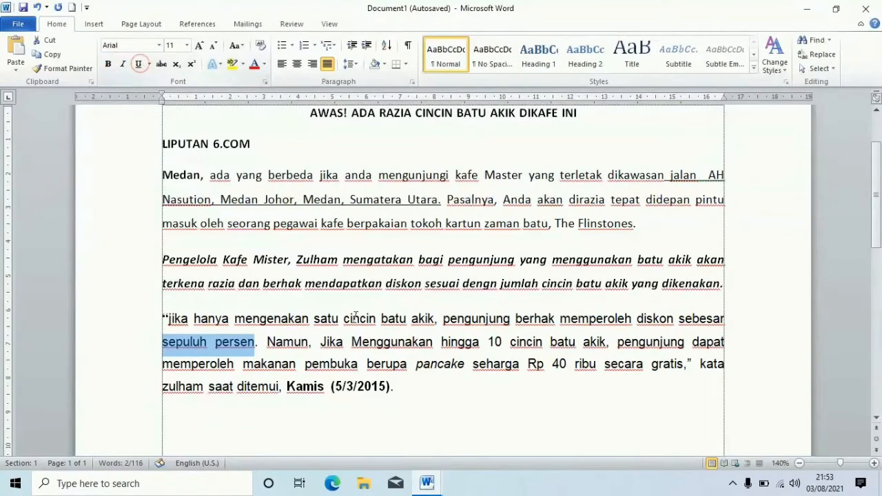
- Remove the bold from 'Kamis (5/3/2015).' and reselect 'sepuluh persen'
{"action": "left_click", "coordinate": [287, 386]}
{"action": "key", "text": "shift+Right"}
{"action": "key", "text": "shift+Right"}
{"action": "key", "text": "shift+Right"}
{"action": "key", "text": "shift+Right"}
{"action": "key", "text": "shift+Right"}
{"action": "key", "text": "shift+Right"}
{"action": "key", "text": "shift+Right"}
{"action": "key", "text": "shift+Right"}
{"action": "key", "text": "shift+Right"}
{"action": "key", "text": "shift+Right"}
{"action": "key", "text": "shift+Right"}
{"action": "key", "text": "shift+Right"}
{"action": "key", "text": "shift+Right"}
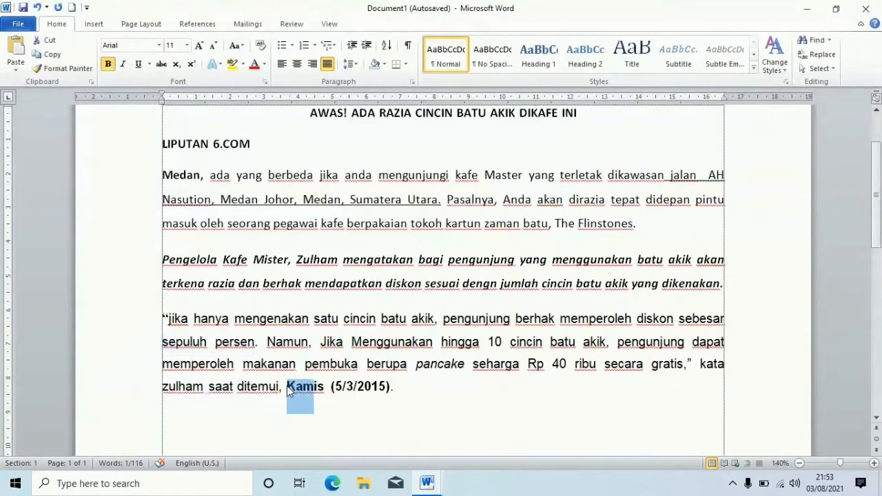
{"action": "key", "text": "shift+Right"}
{"action": "key", "text": "shift+Right"}
{"action": "key", "text": "shift+Right"}
{"action": "key", "text": "shift+Right"}
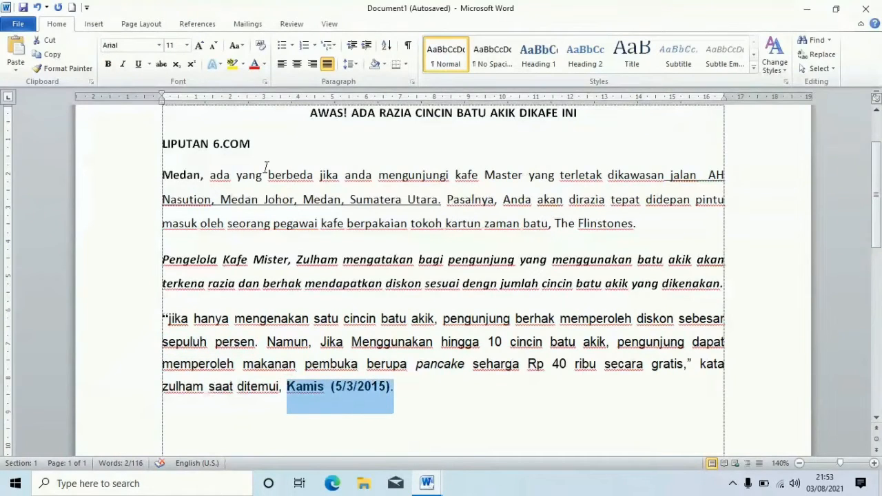
{"action": "left_click", "coordinate": [108, 65]}
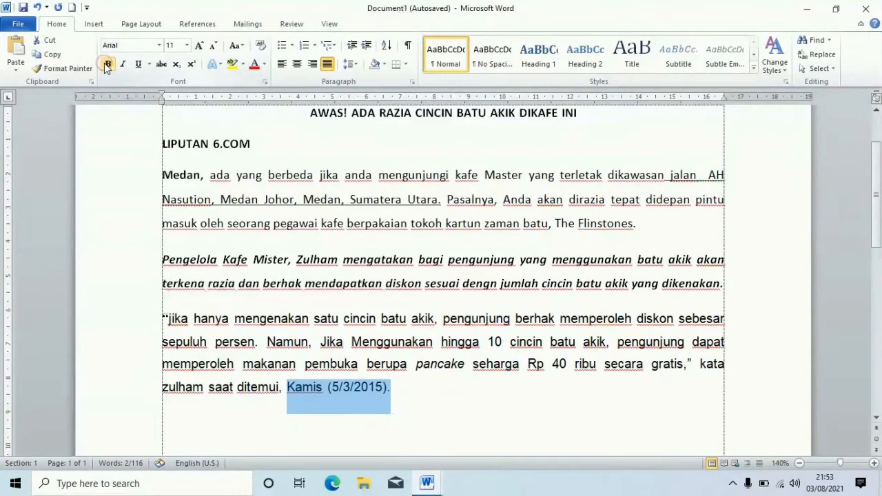
{"action": "left_click", "coordinate": [413, 342]}
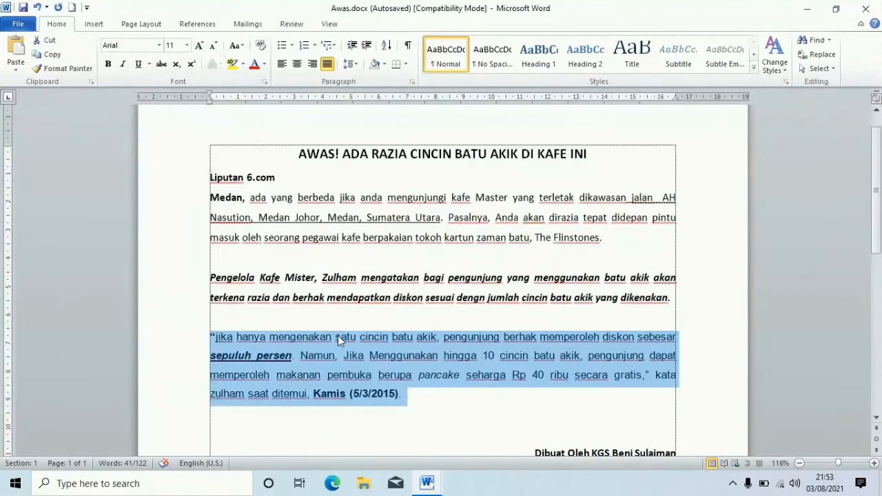
{"action": "left_click", "coordinate": [329, 355]}
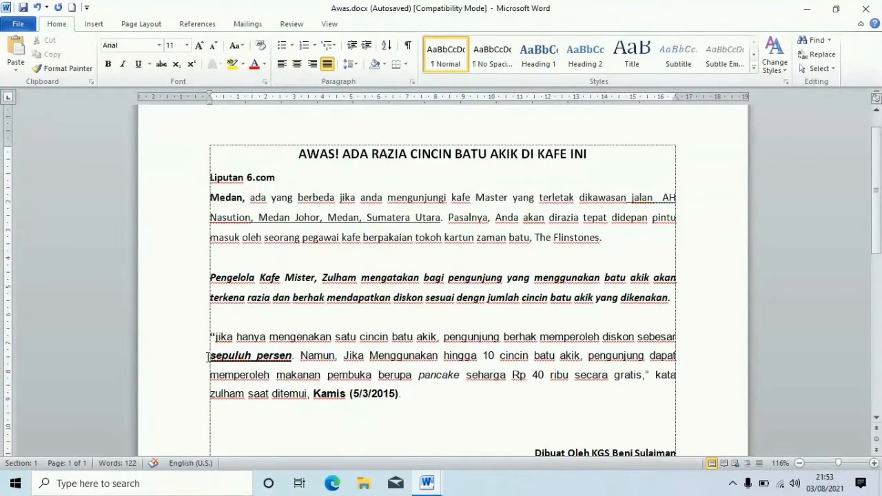
{"action": "left_click_drag", "start_coordinate": [207, 357], "coordinate": [291, 362]}
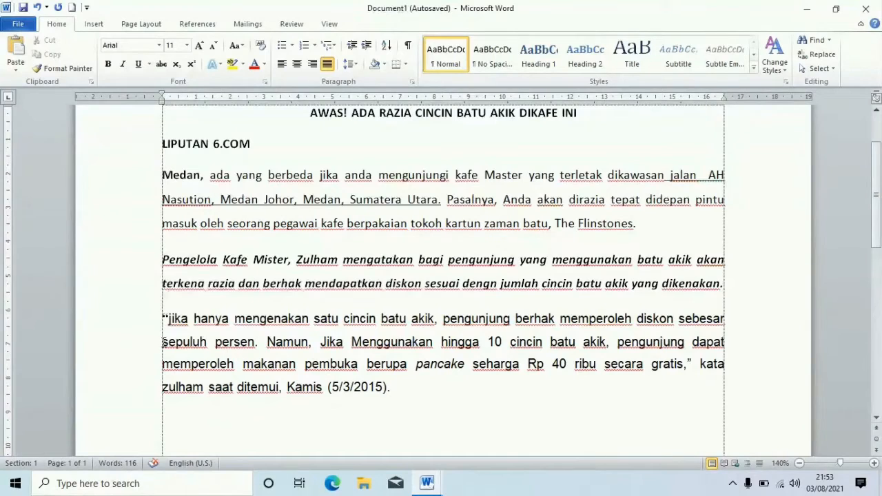
{"action": "left_click_drag", "start_coordinate": [163, 342], "coordinate": [254, 347]}
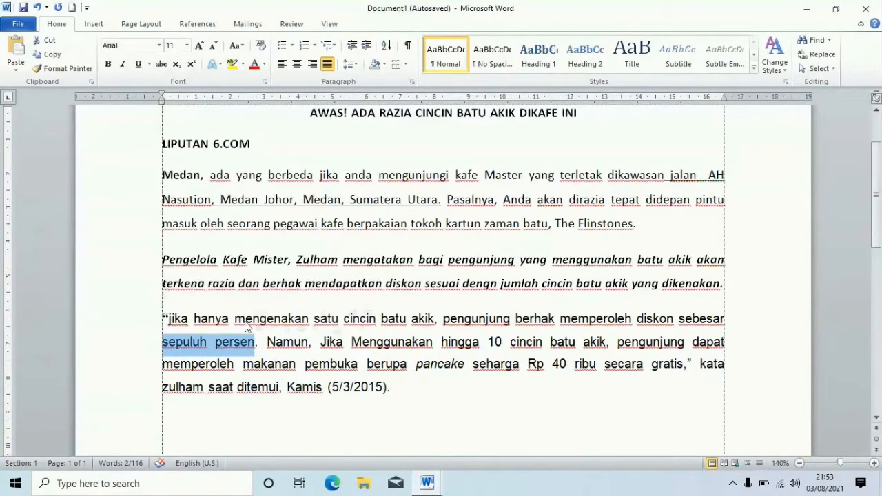
- Make 'sepuluh persen' bold, underlined and italic, comparing against Awas.docx
{"action": "left_click", "coordinate": [113, 67]}
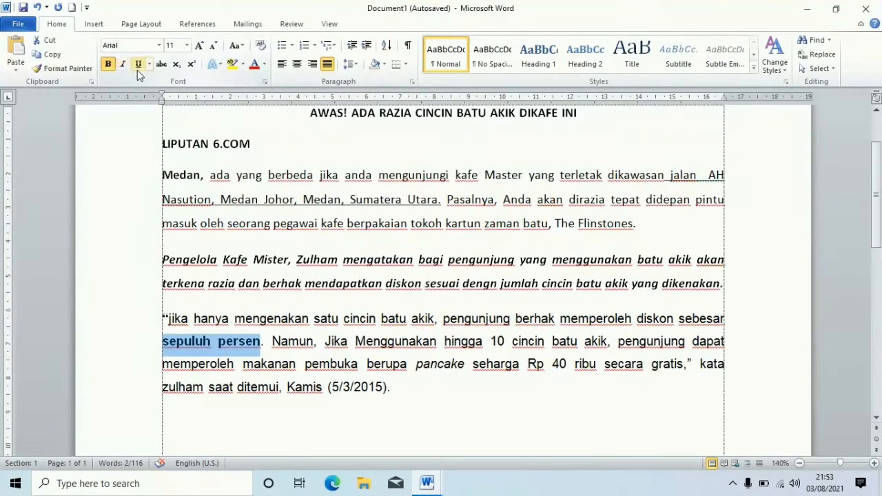
{"action": "left_click", "coordinate": [138, 66]}
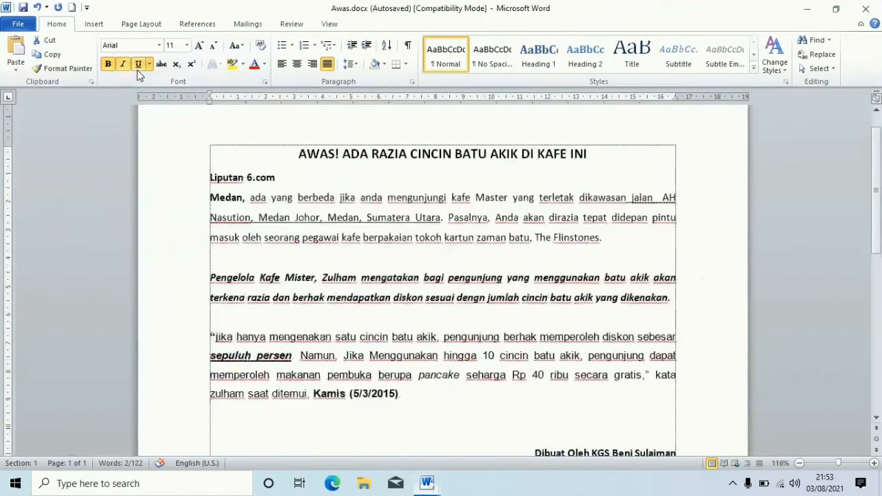
{"action": "key", "text": "alt+Tab"}
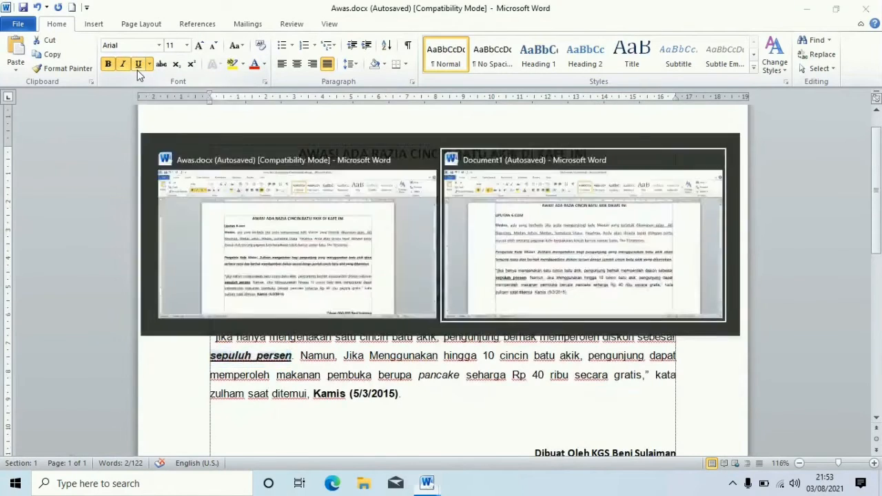
{"action": "left_click", "coordinate": [123, 64]}
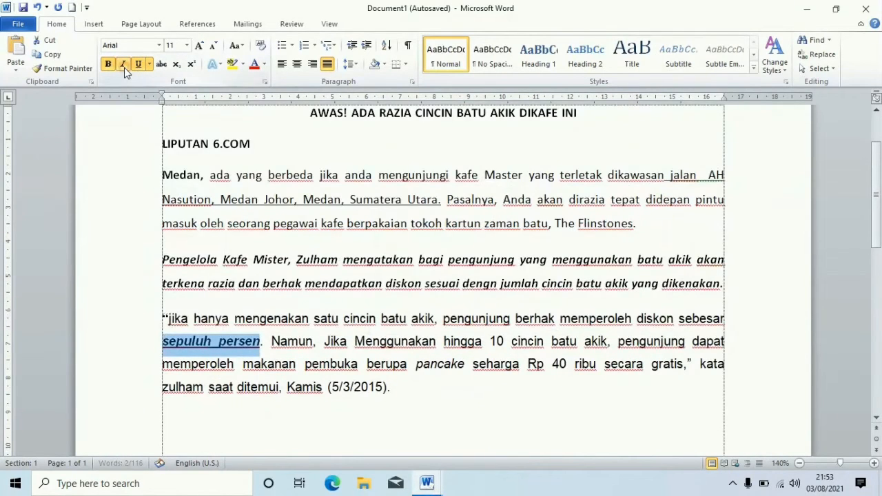
{"action": "key", "text": "alt+Tab"}
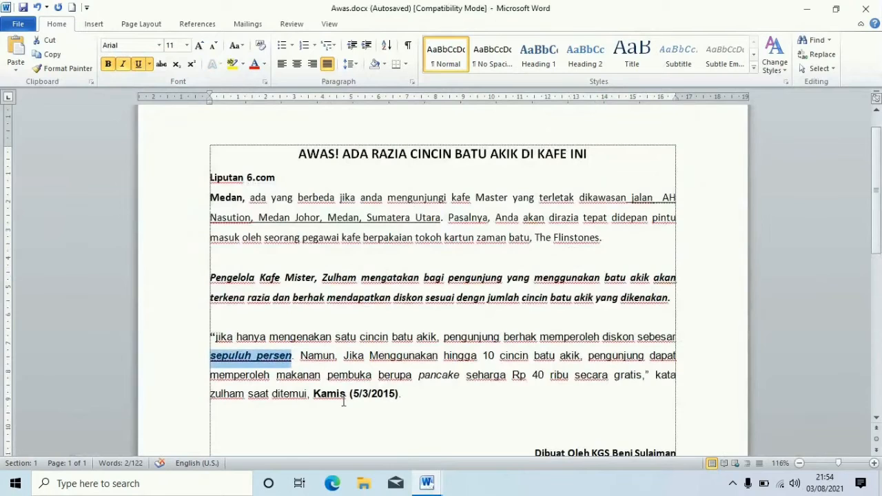
{"action": "key", "text": "alt+Tab"}
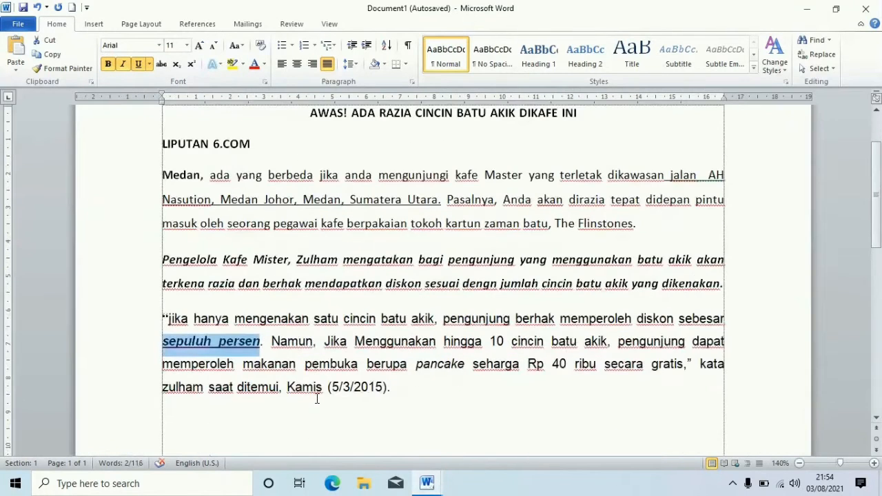
- Make 'Kamis (5/3/2015).' at the paragraph end bold
{"action": "left_click_drag", "start_coordinate": [288, 391], "coordinate": [395, 393]}
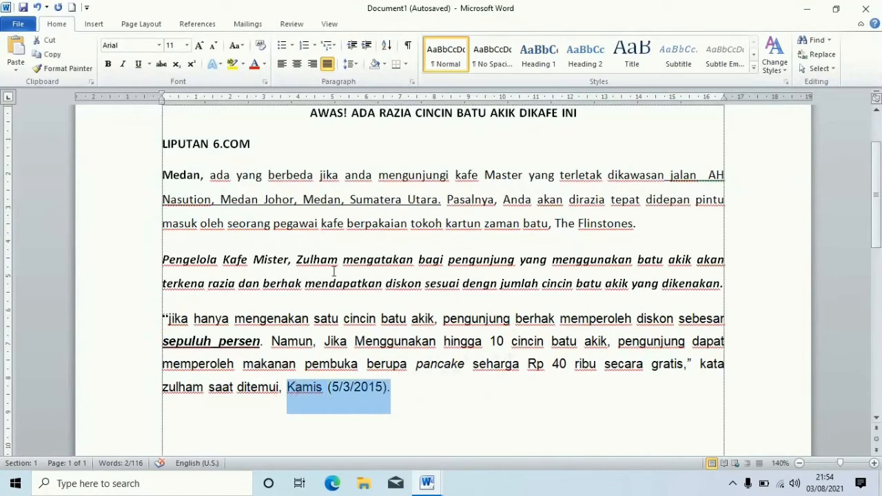
{"action": "left_click", "coordinate": [108, 64]}
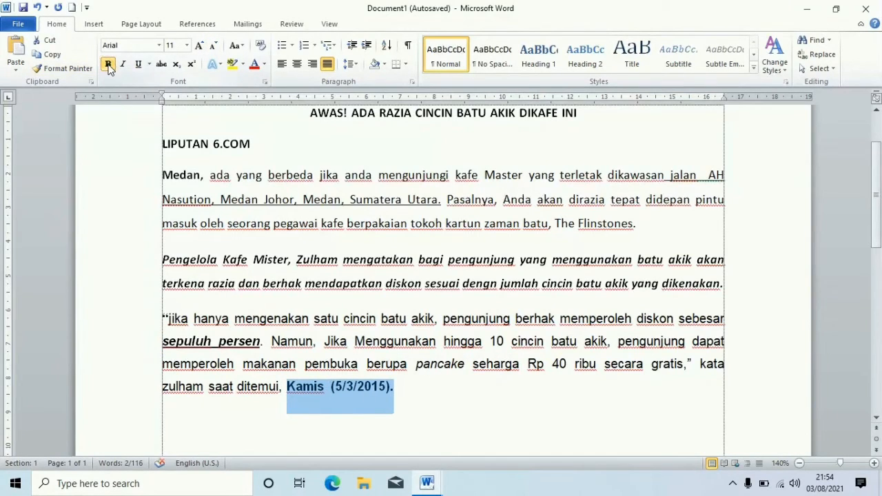
{"action": "left_click", "coordinate": [427, 388]}
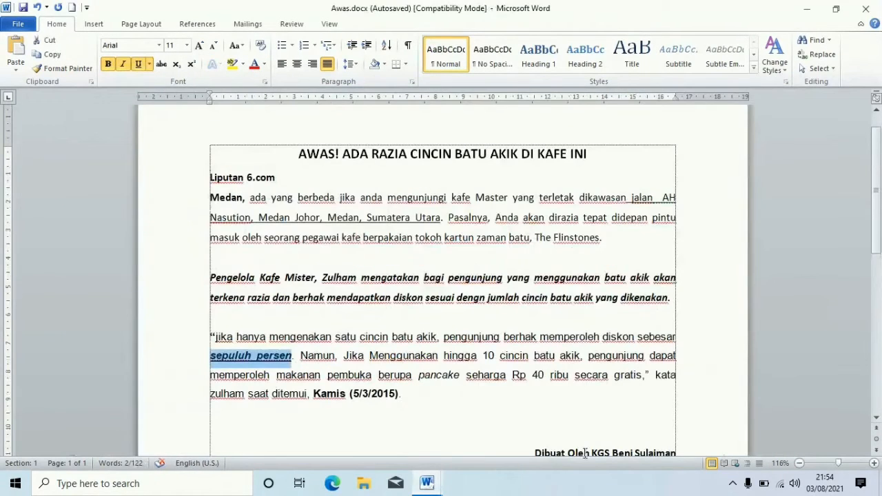
{"action": "scroll", "coordinate": [878, 205], "scroll_direction": "down", "scroll_amount": 1}
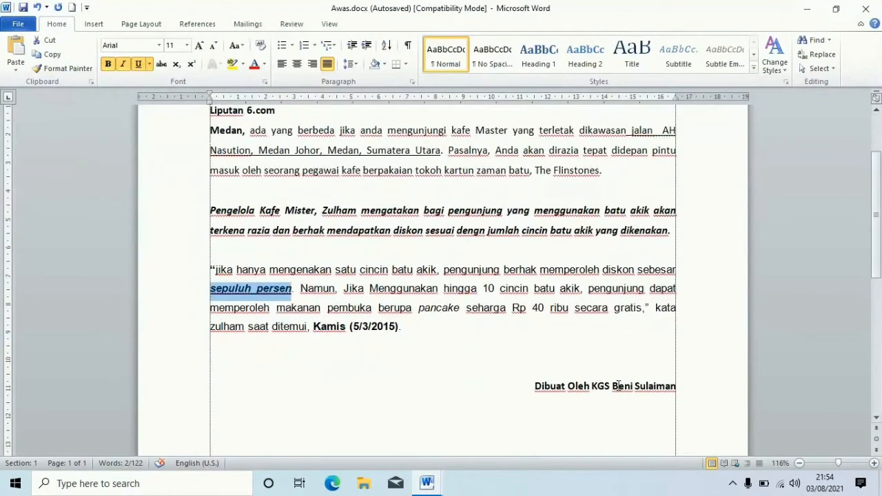
- Add a new bold line below the quotation reading 'Dibuat oleh' followed by the author's name
{"action": "key", "text": "alt+Tab"}
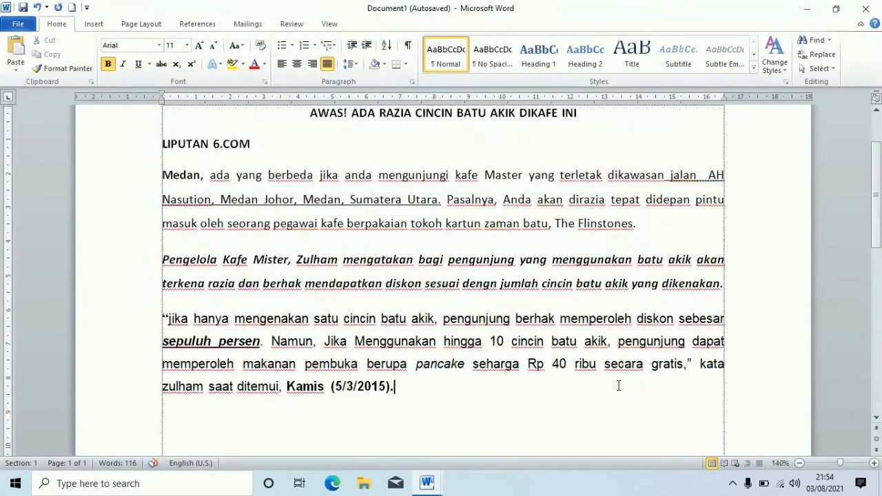
{"action": "key", "text": "Return"}
{"action": "key", "text": "Return"}
{"action": "type", "text": "Dibua"}
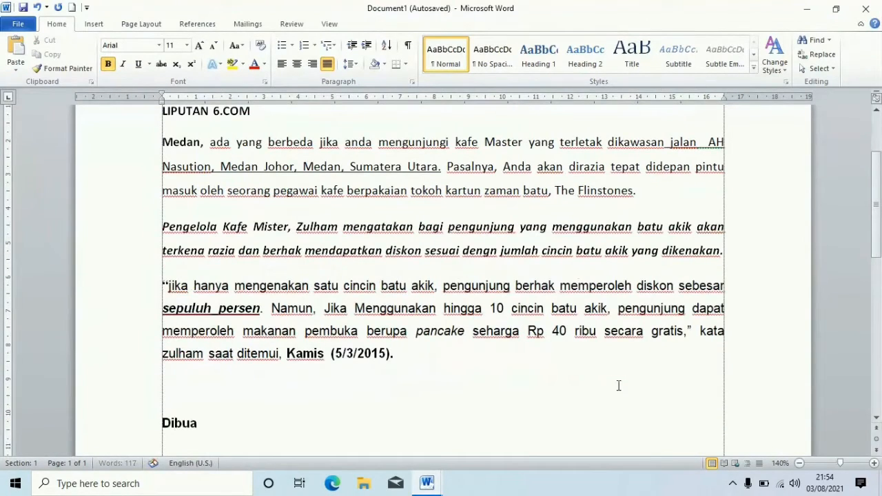
{"action": "type", "text": "t"}
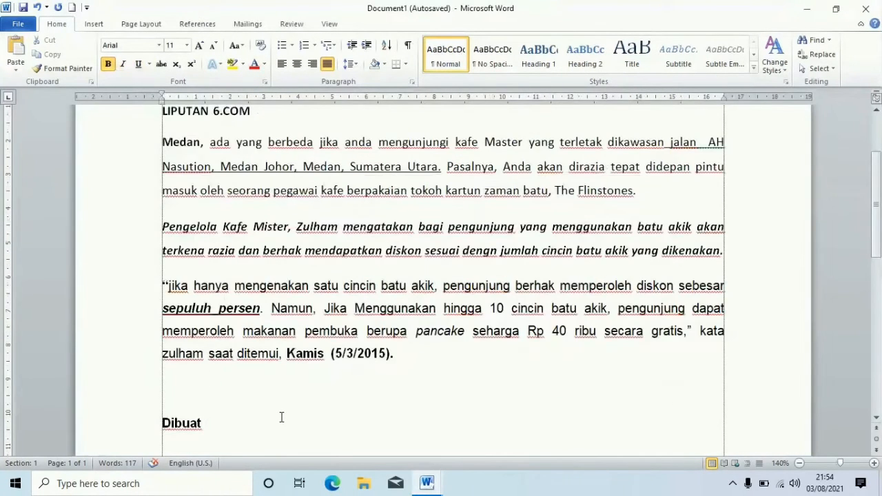
{"action": "type", "text": "oleh K"}
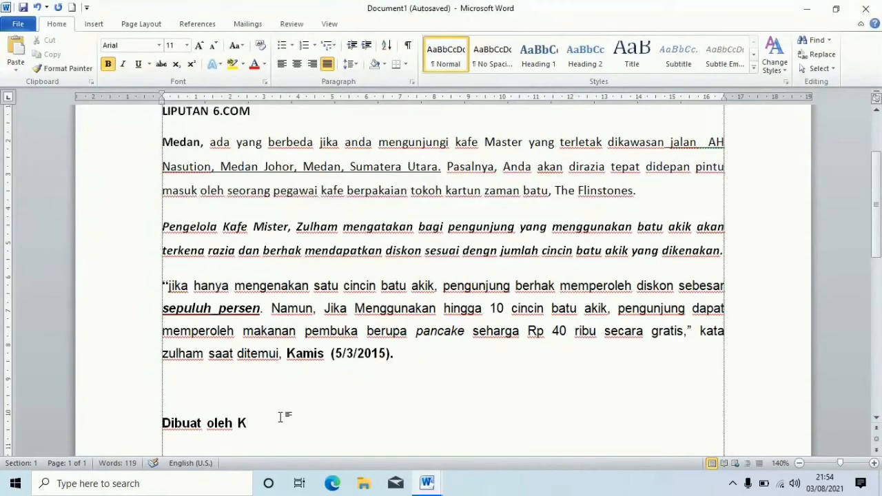
{"action": "type", "text": "GS Beni sulaiman"}
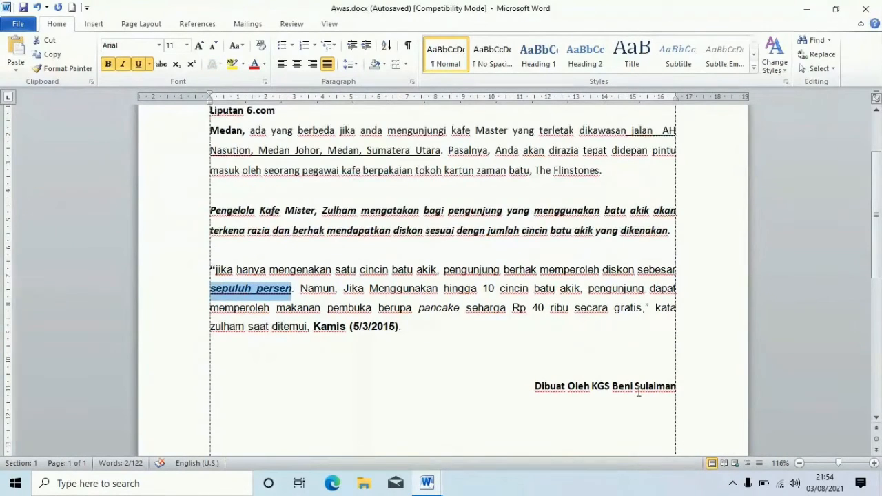
- Select the 'Dibuat oleh' credit line and align it right
{"action": "key", "text": "alt+Tab"}
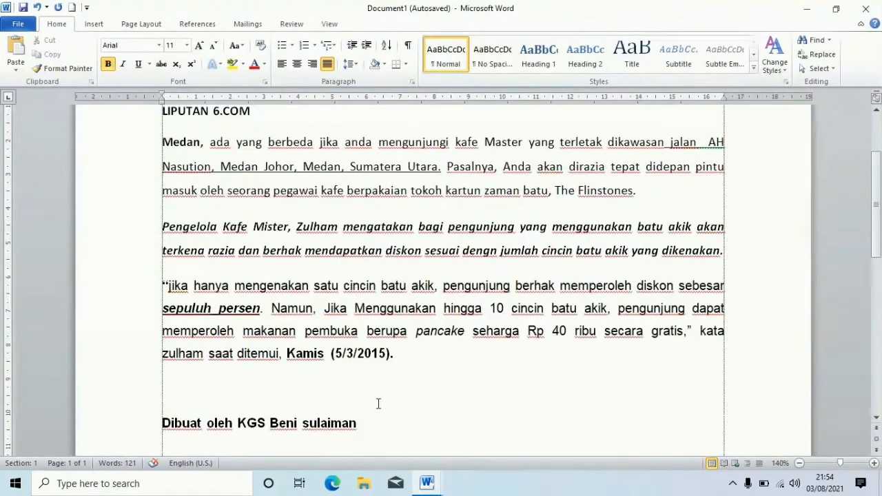
{"action": "mouse_move", "coordinate": [359, 424]}
{"action": "left_mouse_down"}
{"action": "mouse_move", "coordinate": [181, 409]}
{"action": "mouse_move", "coordinate": [163, 422]}
{"action": "left_mouse_up"}
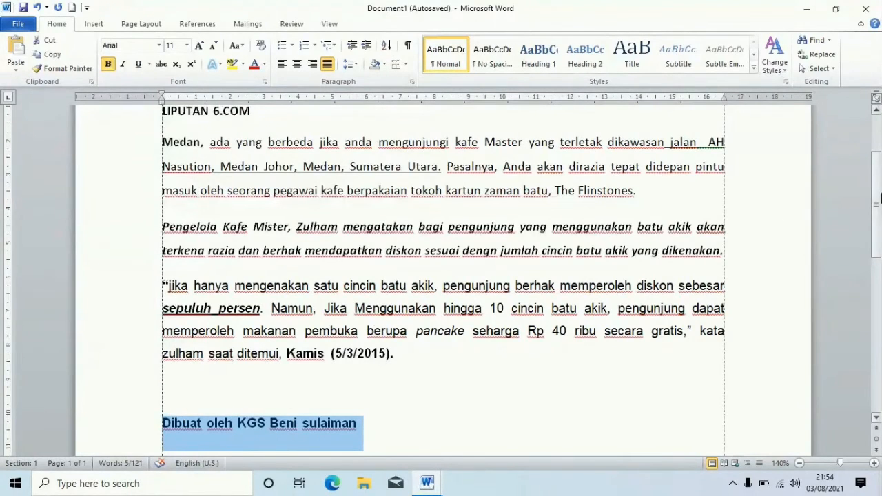
{"action": "scroll", "coordinate": [880, 198], "scroll_direction": "up", "scroll_amount": 2}
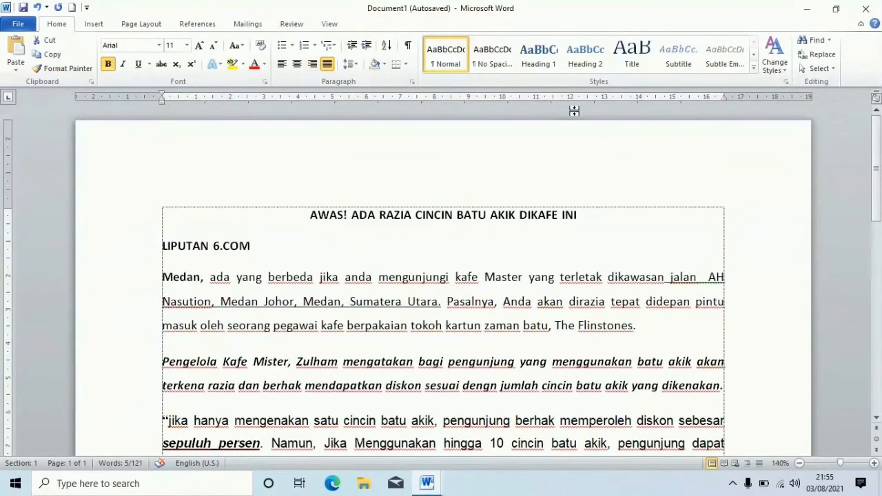
{"action": "scroll", "coordinate": [880, 136], "scroll_direction": "down", "scroll_amount": 5}
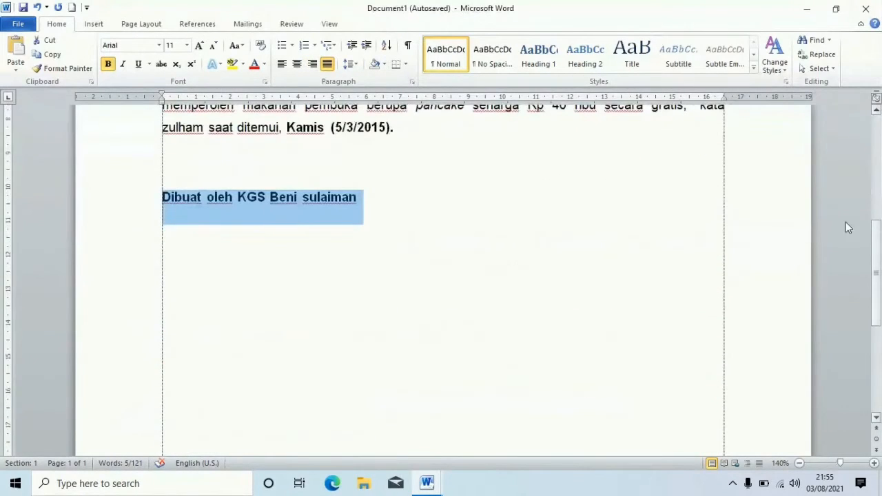
{"action": "key", "text": "alt+Tab"}
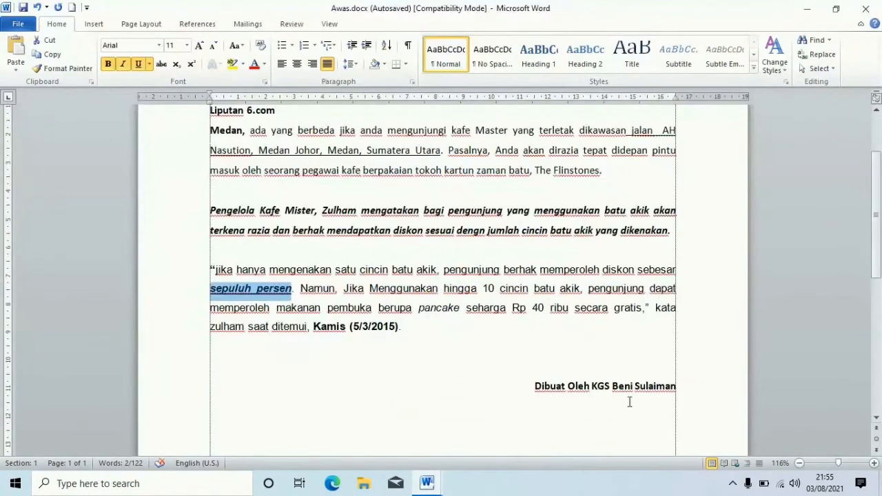
{"action": "key", "text": "alt+Tab"}
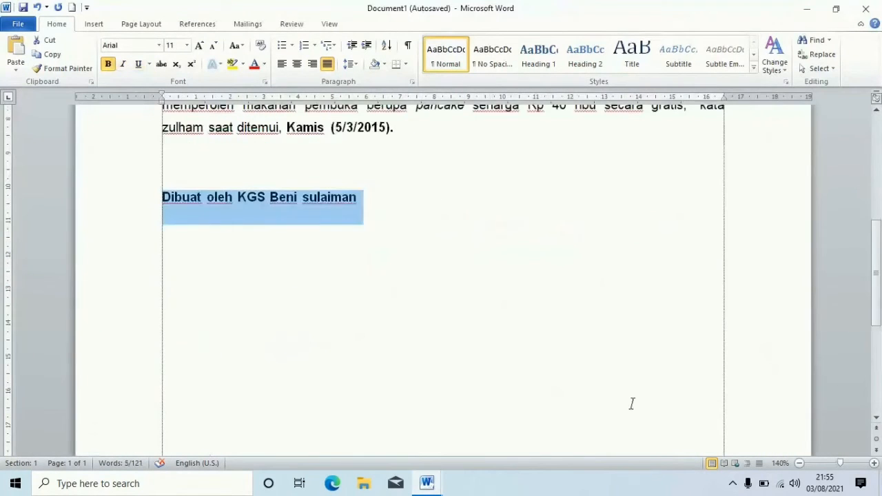
{"action": "left_click", "coordinate": [312, 63]}
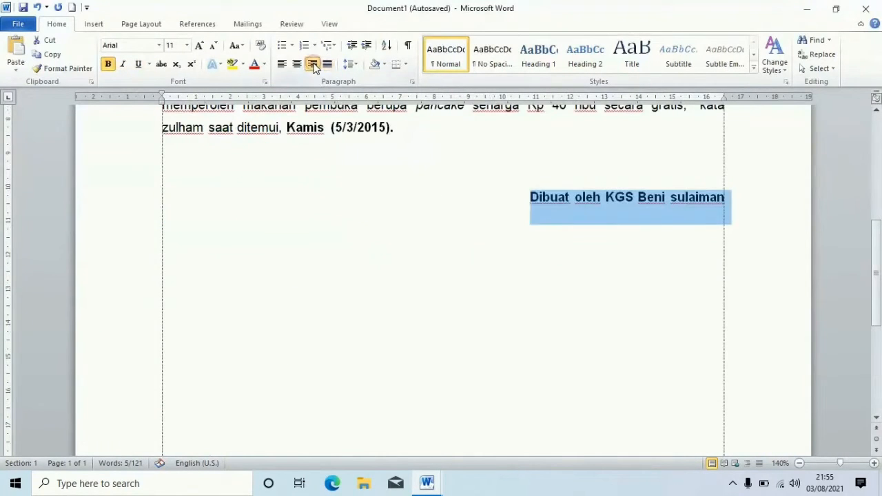
{"action": "left_click", "coordinate": [683, 333]}
{"action": "left_click_drag", "start_coordinate": [878, 265], "coordinate": [880, 181]}
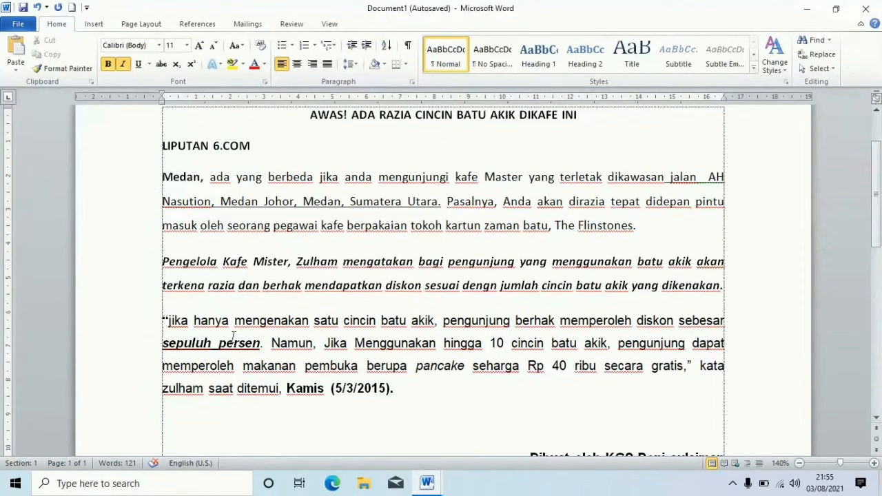
{"action": "left_click", "coordinate": [164, 177]}
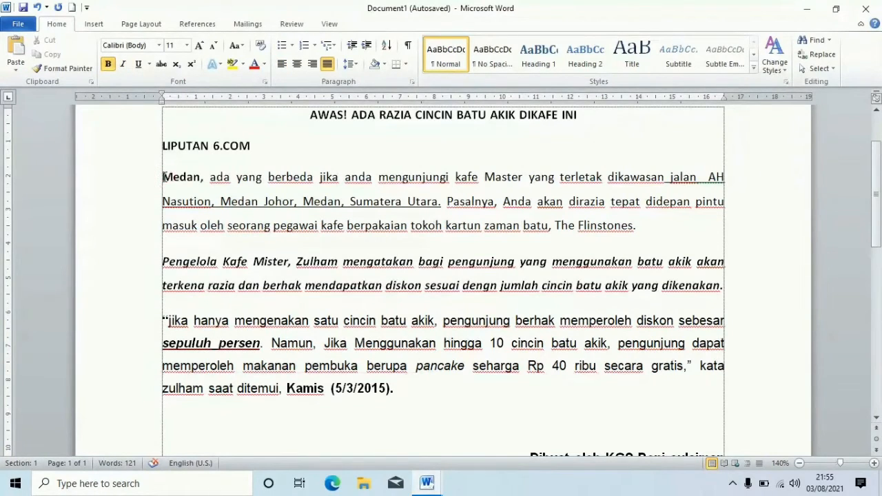
{"action": "key", "text": "shift+Down"}
{"action": "key", "text": "shift+Down"}
{"action": "key", "text": "shift+Down"}
{"action": "key", "text": "shift+Down"}
{"action": "key", "text": "shift+Down"}
{"action": "key", "text": "shift+Down"}
{"action": "key", "text": "shift+Down"}
{"action": "key", "text": "shift+Down"}
{"action": "key", "text": "shift+Down"}
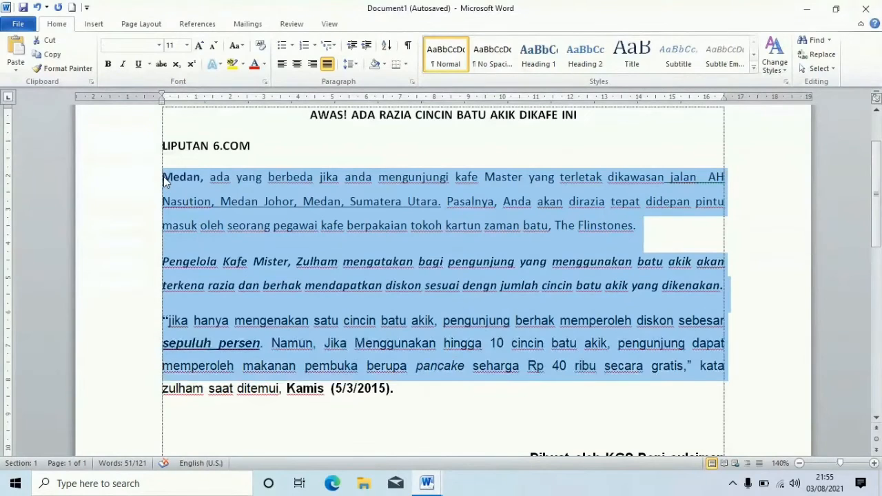
{"action": "left_click", "coordinate": [329, 64]}
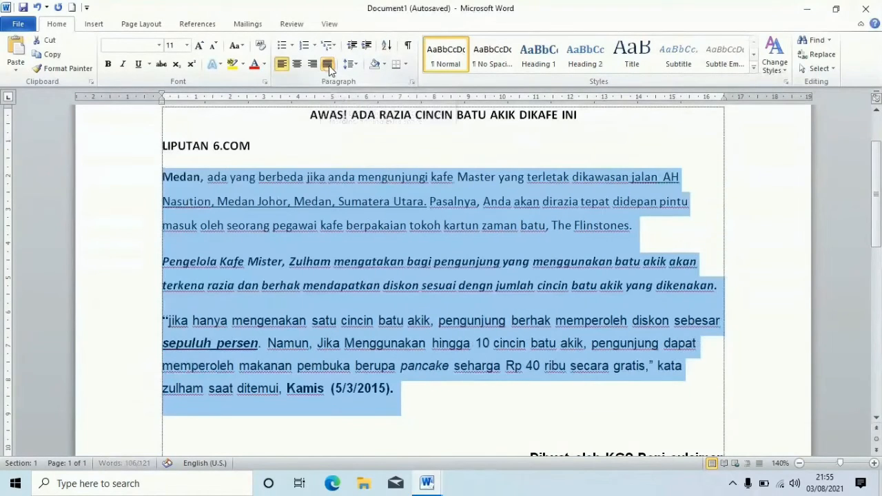
{"action": "left_click", "coordinate": [740, 241]}
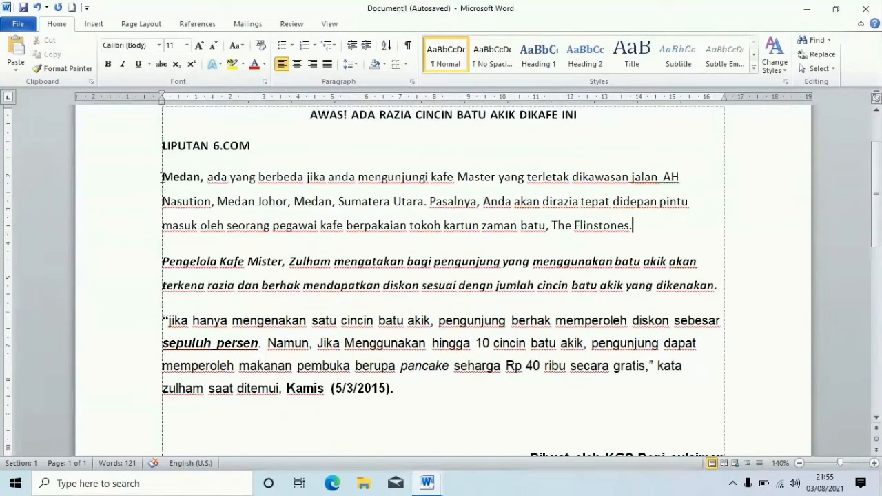
{"action": "left_click_drag", "start_coordinate": [163, 177], "coordinate": [476, 393]}
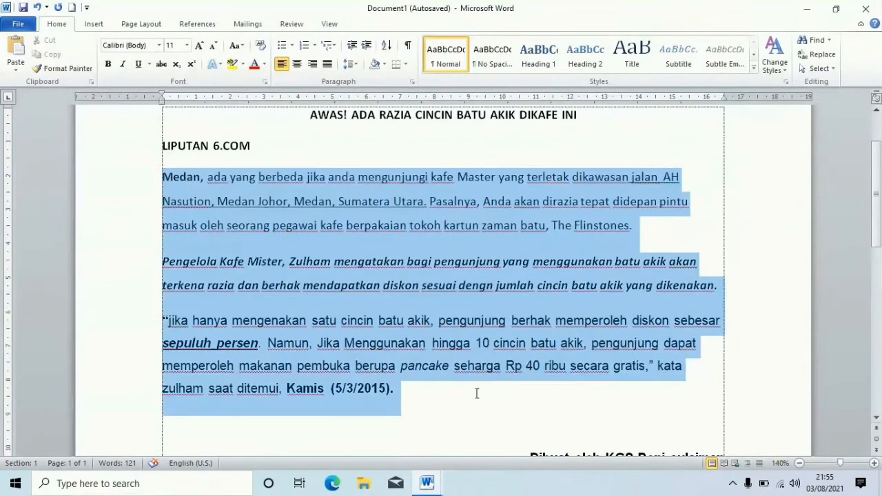
{"action": "left_click", "coordinate": [475, 394]}
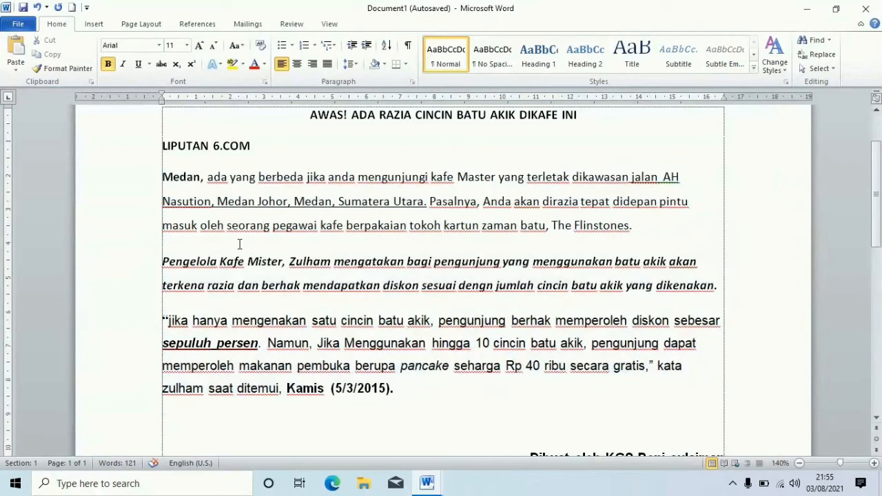
{"action": "left_click_drag", "start_coordinate": [163, 178], "coordinate": [480, 402]}
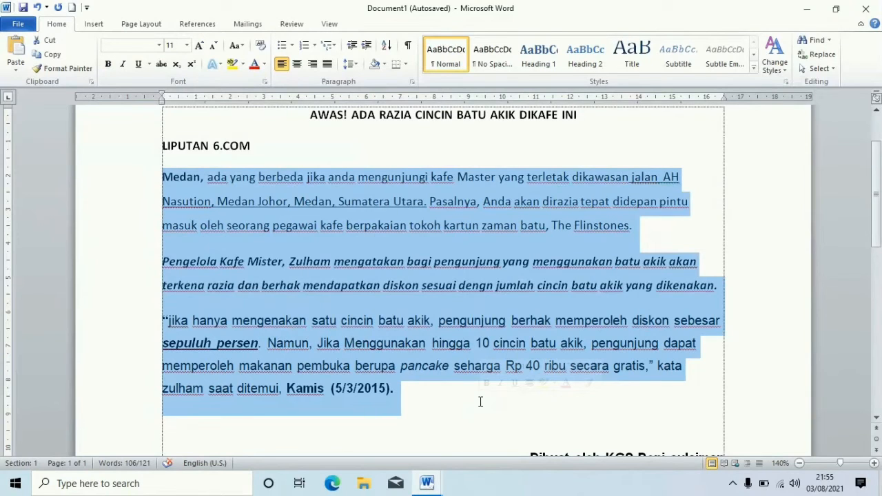
{"action": "left_click", "coordinate": [327, 63]}
{"action": "left_click", "coordinate": [458, 324]}
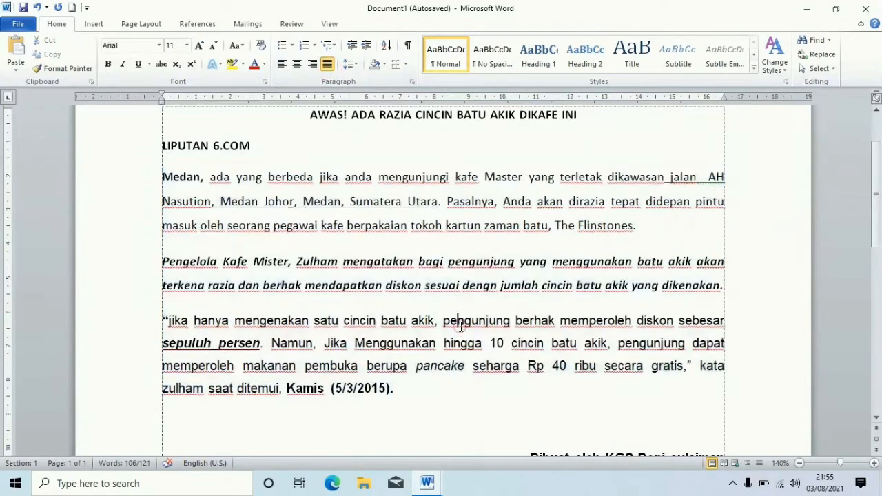
{"action": "key", "text": "ctrl+z"}
{"action": "key", "text": "Left"}
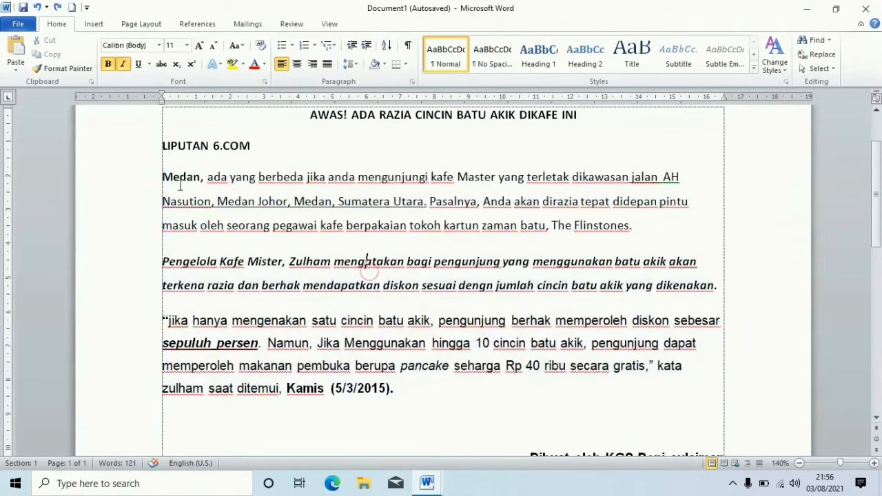
{"action": "left_click_drag", "start_coordinate": [163, 176], "coordinate": [403, 404]}
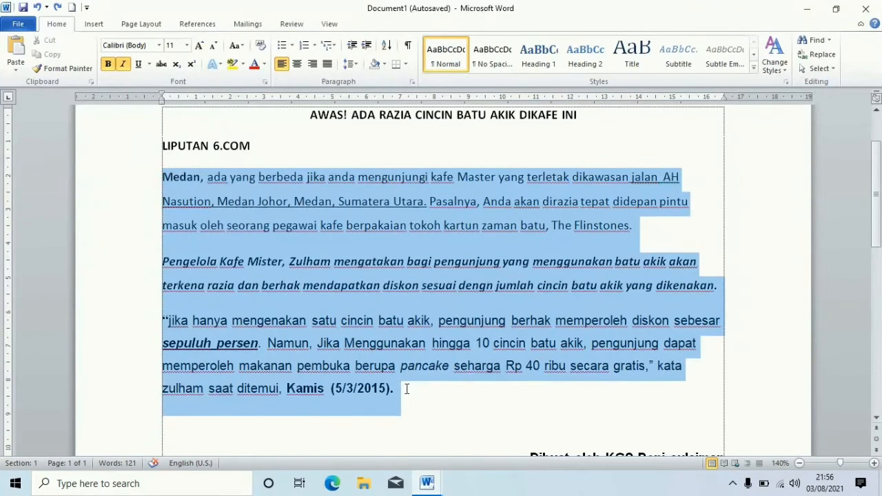
{"action": "left_click", "coordinate": [327, 64]}
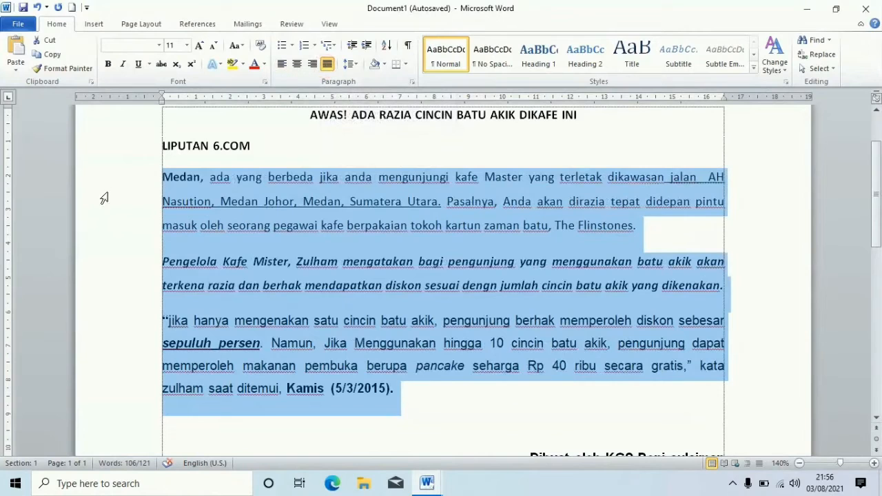
{"action": "left_click", "coordinate": [734, 199]}
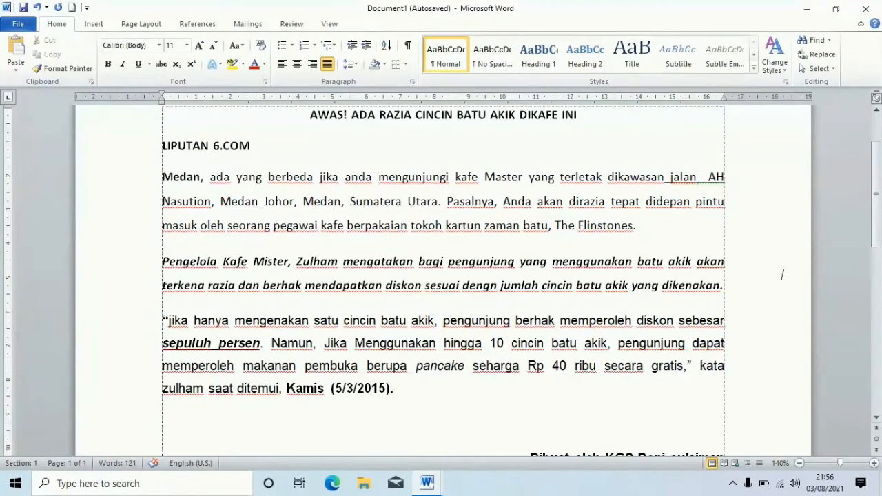
- Type a long line of random filler text on the empty line below the credit line
{"action": "scroll", "coordinate": [880, 297], "scroll_direction": "down", "scroll_amount": 3}
{"action": "scroll", "coordinate": [880, 297], "scroll_direction": "down", "scroll_amount": 6}
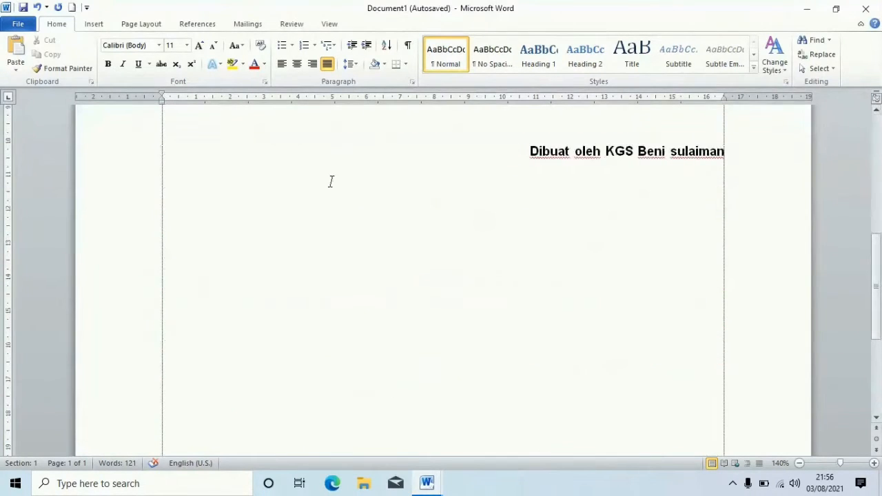
{"action": "left_click", "coordinate": [249, 233]}
{"action": "type", "text": "xassakjxs"}
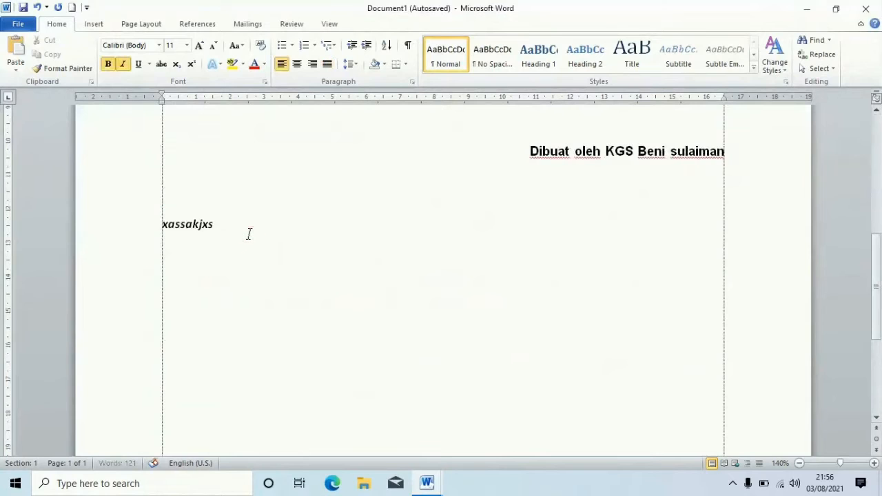
{"action": "type", "text": " skdskjjjjjjjjjjjjjjjjjj"}
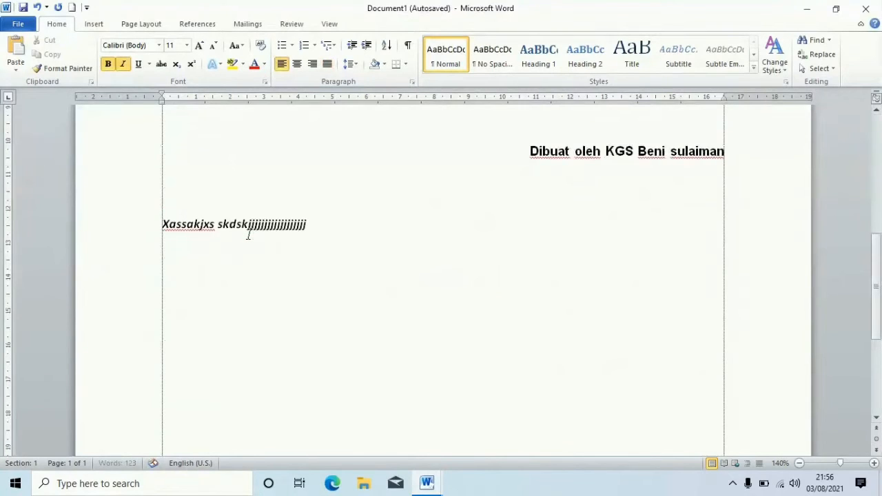
{"action": "type", "text": "jjjjjjjjjjjjjjjjjjjjjjjjjjjjjjjjjjjjjjjjjjjjjjjjjjjjjjjjjjjjjjjjjjjjj"}
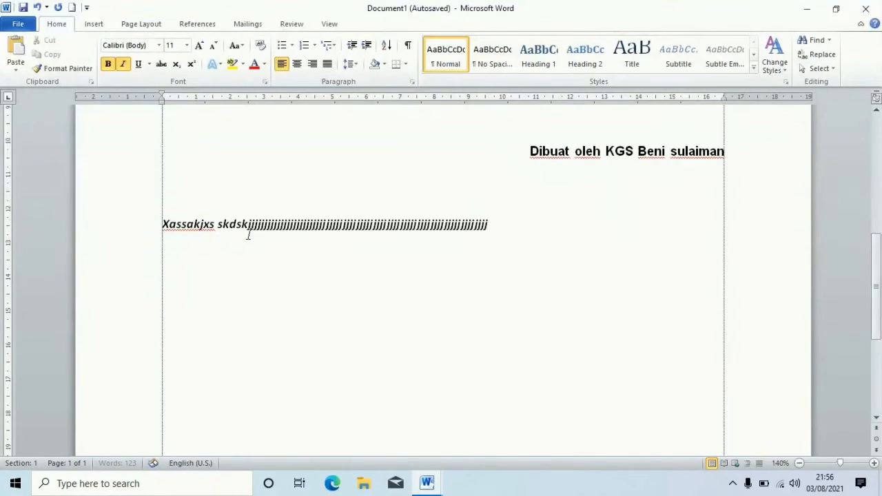
{"action": "type", "text": "jjjjjj  kwjdwjdkwdj"}
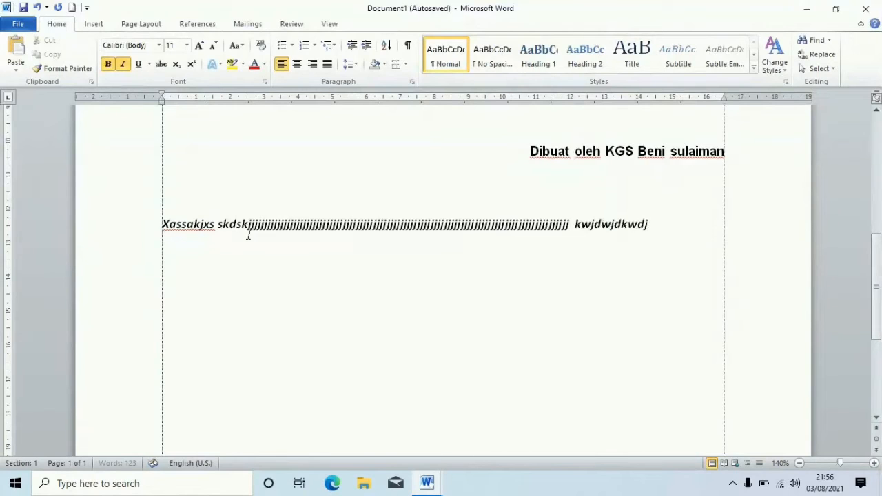
{"action": "type", "text": "kwjdkwjddwk"}
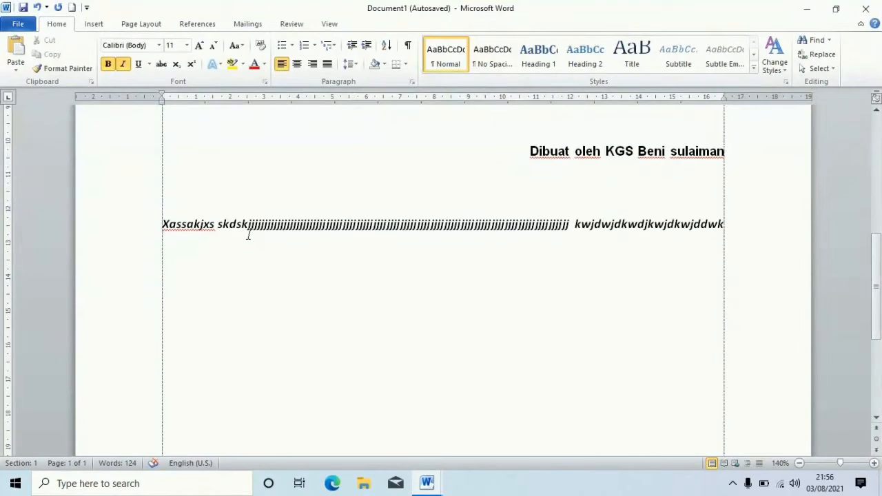
{"action": "key", "text": "Return"}
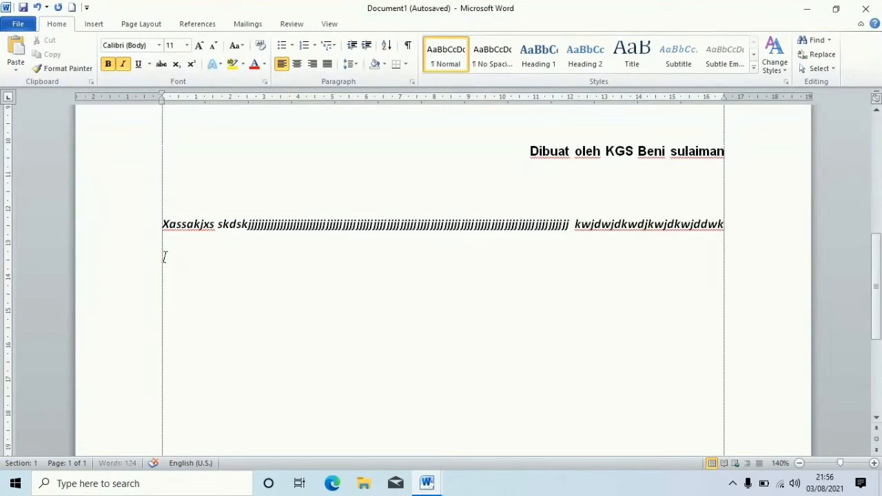
{"action": "key", "text": "BackSpace"}
{"action": "type", "text": "sdnndsdnsmnd"}
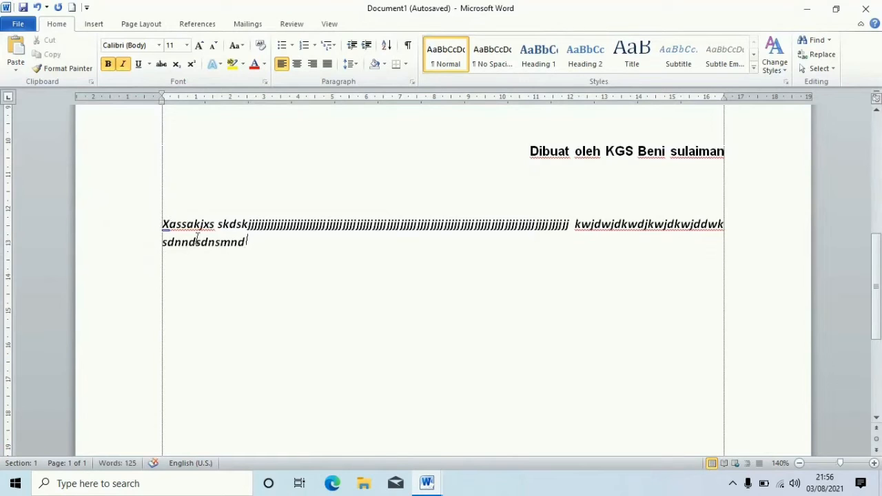
{"action": "left_click_drag", "start_coordinate": [877, 290], "coordinate": [850, 200]}
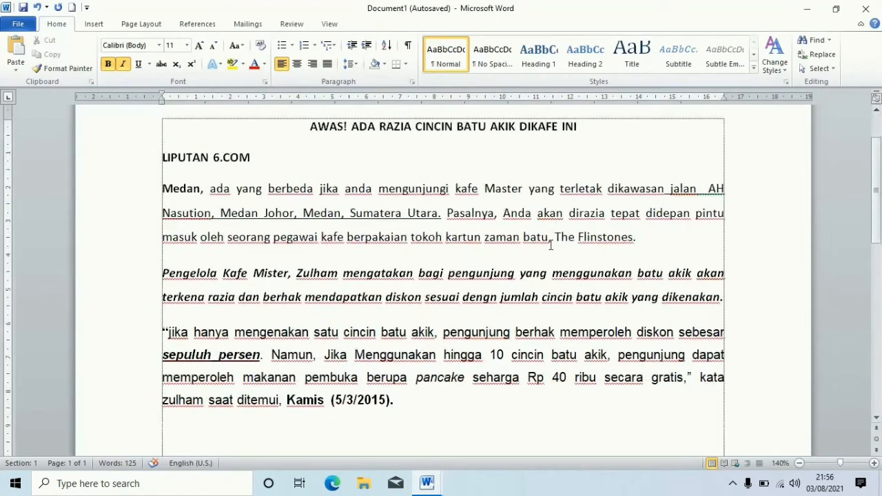
- Check the formatting of the Medan, Pengelola, quotation and AH lines
{"action": "left_click", "coordinate": [641, 240]}
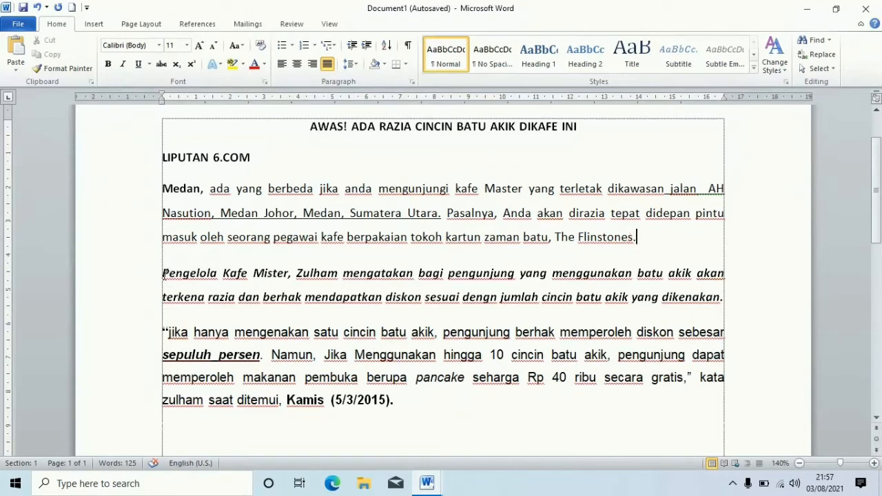
{"action": "left_click", "coordinate": [164, 188]}
{"action": "left_click", "coordinate": [164, 273]}
{"action": "left_click", "coordinate": [163, 334]}
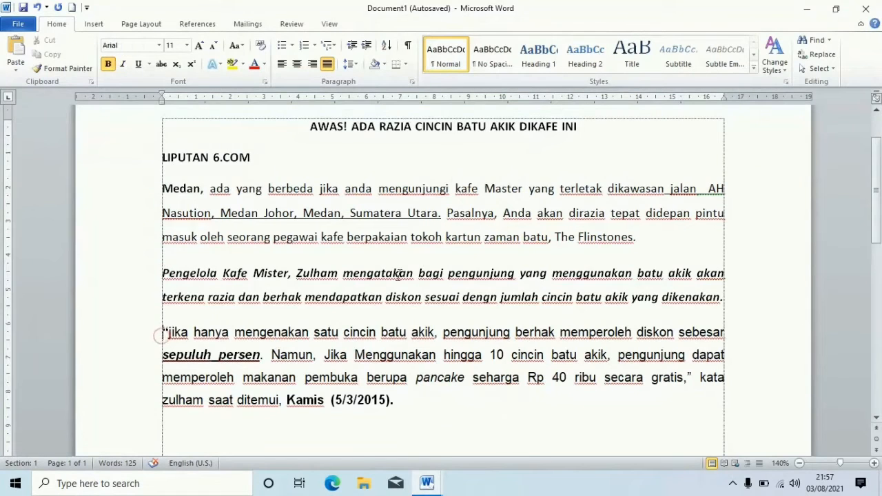
{"action": "left_click", "coordinate": [727, 186]}
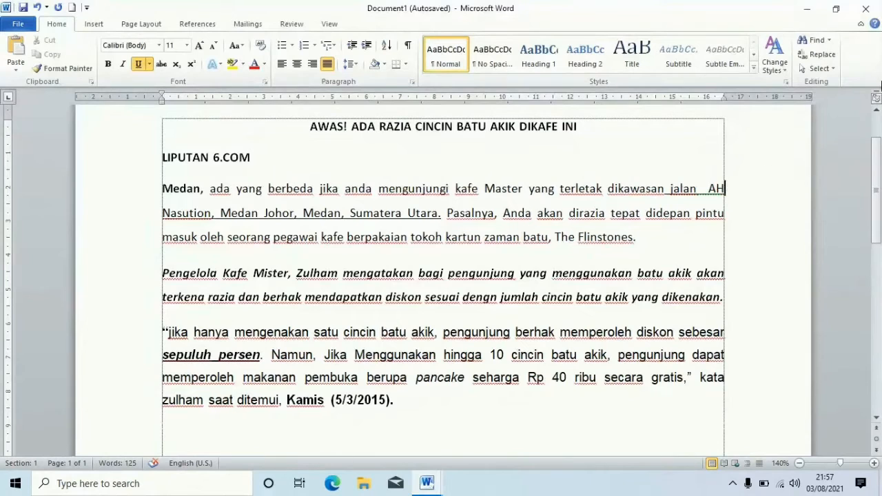
- Continue the filler text with another random line below it
{"action": "left_click_drag", "start_coordinate": [877, 174], "coordinate": [877, 264]}
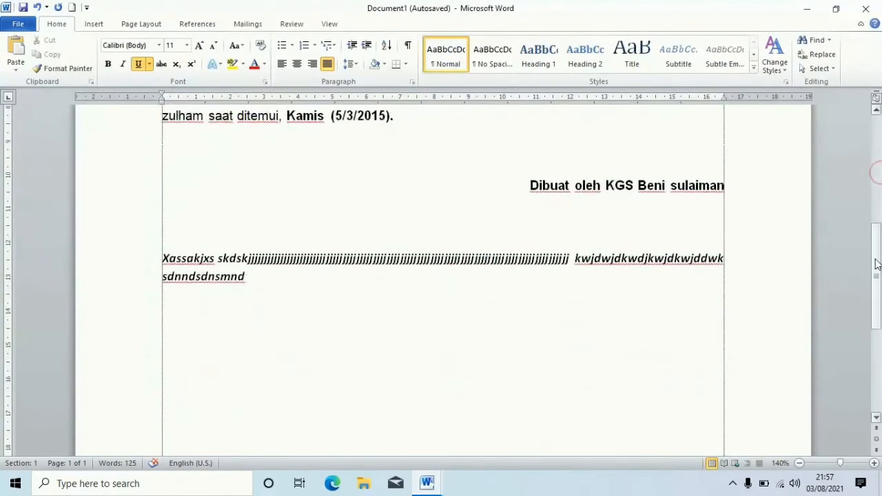
{"action": "left_click", "coordinate": [344, 278]}
{"action": "type", "text": "dncd"}
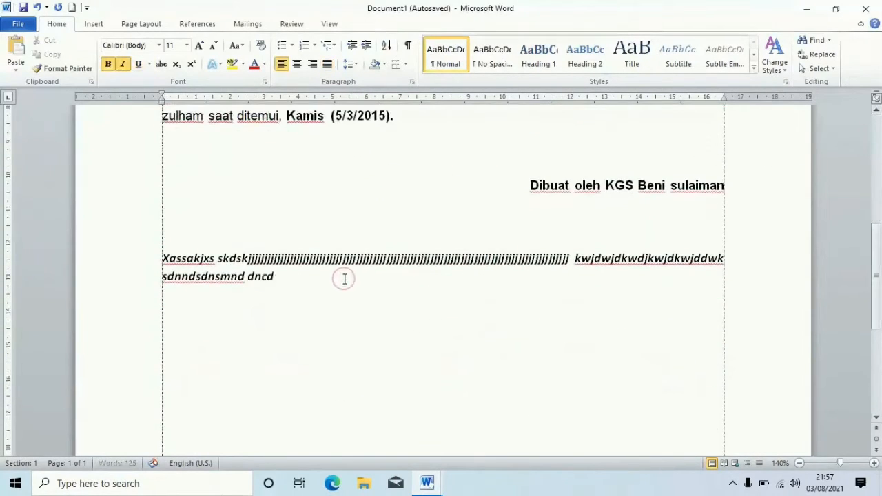
{"action": "type", "text": "jnnnnnnnnnnnnnnnnnnnnnnnnnnnnnnnnnnnnnnnnn"}
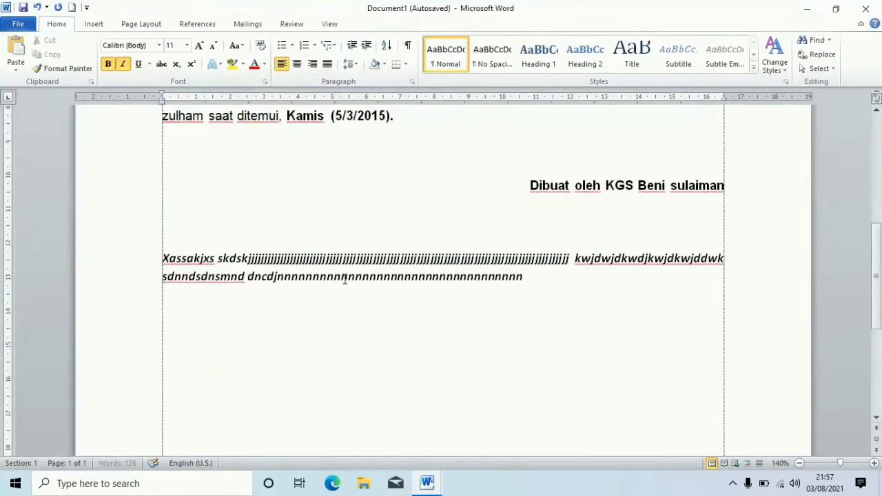
{"action": "type", "text": "nnnnnnnnnnnnnnnnnnnnnnnnnnnnnnnnnn"}
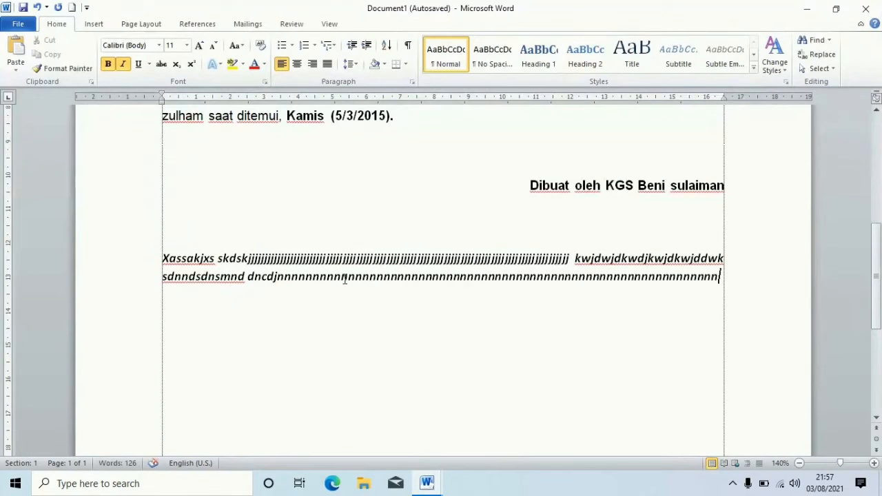
{"action": "type", "text": "j dn"}
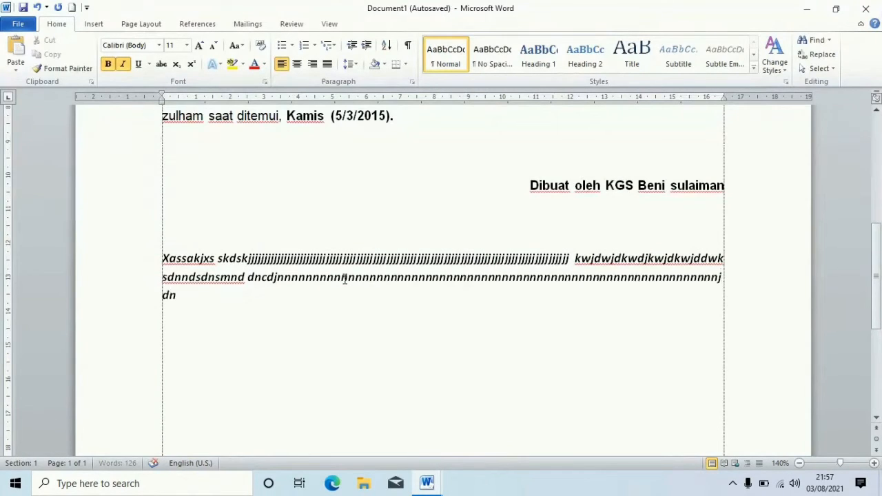
{"action": "type", "text": "dsdnsdnsdnsknsk"}
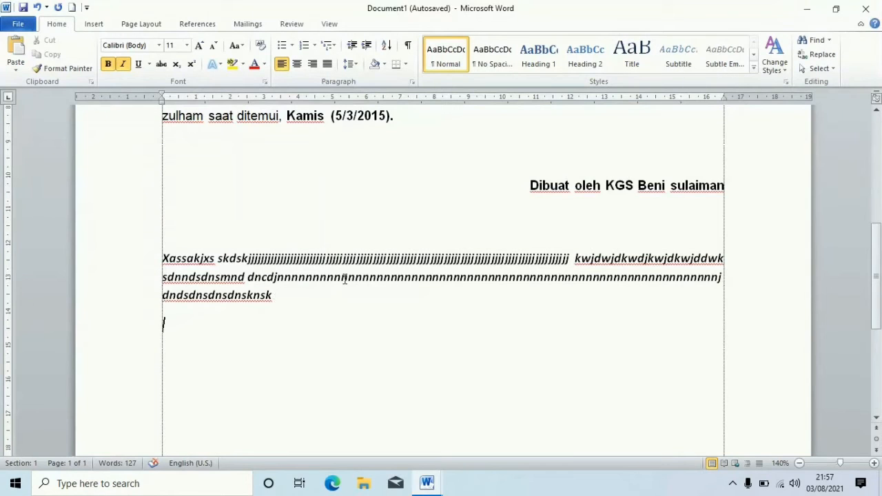
{"action": "type", "text": "chdjchjdhcjhcjchs"}
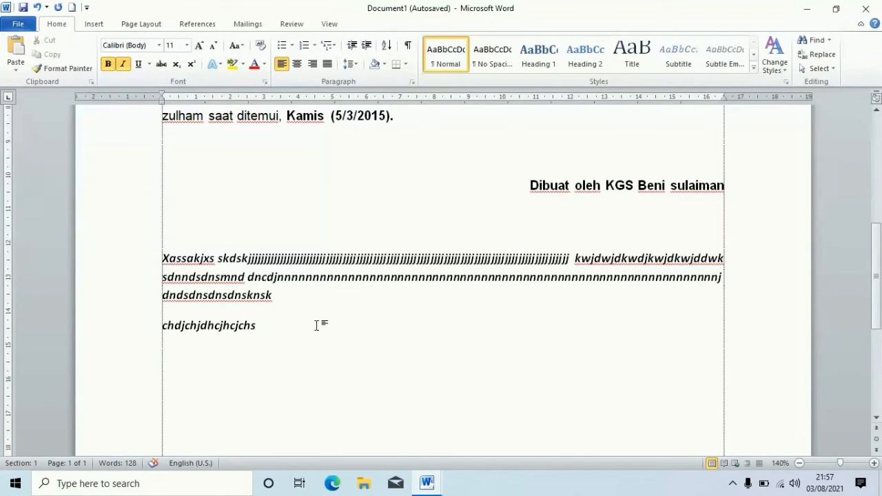
{"action": "type", "text": "dhwdwd"}
{"action": "scroll", "coordinate": [880, 303], "scroll_direction": "up", "scroll_amount": 3}
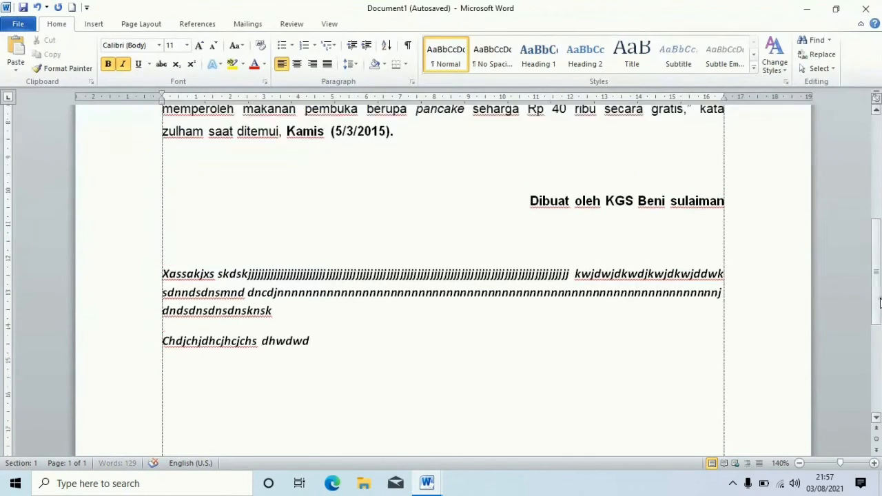
{"action": "scroll", "coordinate": [879, 303], "scroll_direction": "down", "scroll_amount": 2}
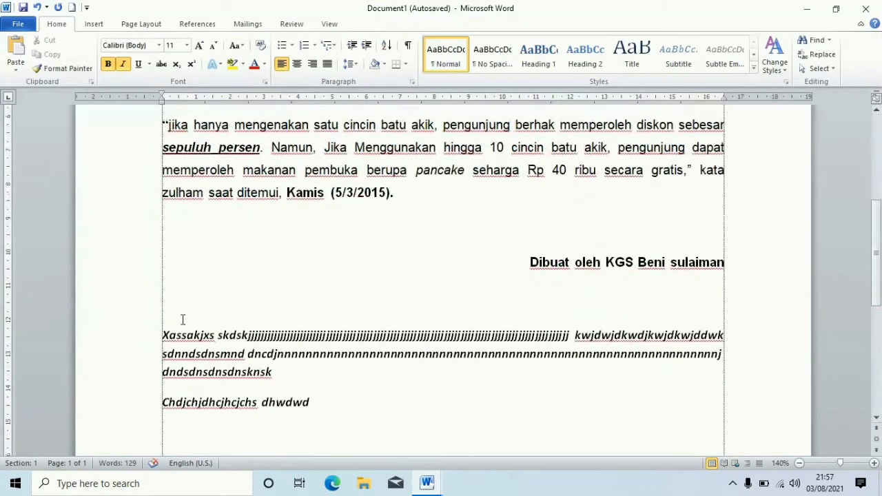
- Select both filler lines below the credit line and delete them, back to 121 words
{"action": "left_click", "coordinate": [165, 334]}
{"action": "key", "text": "shift+Down"}
{"action": "key", "text": "shift+Down"}
{"action": "key", "text": "shift+Down"}
{"action": "key", "text": "shift+Down"}
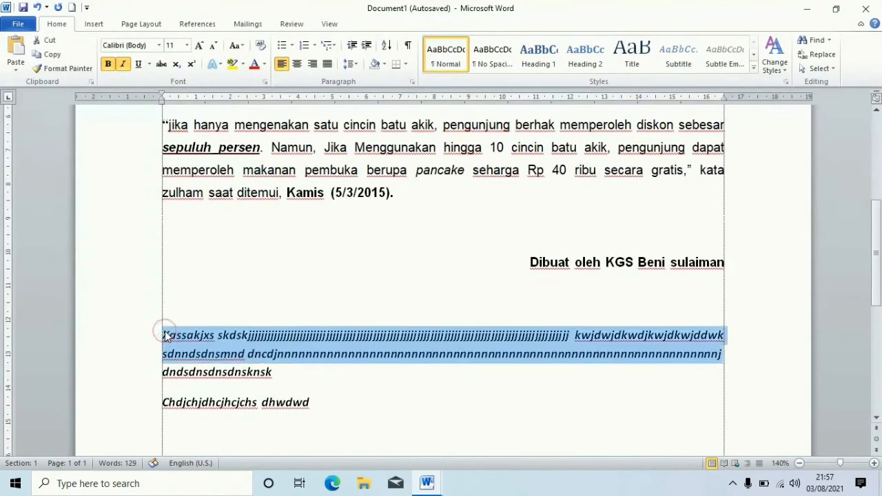
{"action": "key", "text": "Delete"}
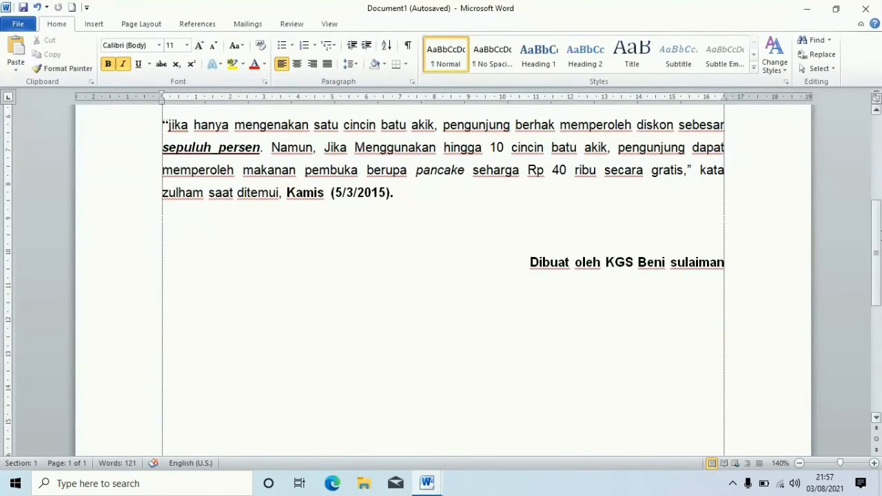
{"action": "scroll", "coordinate": [880, 167], "scroll_direction": "up", "scroll_amount": 3}
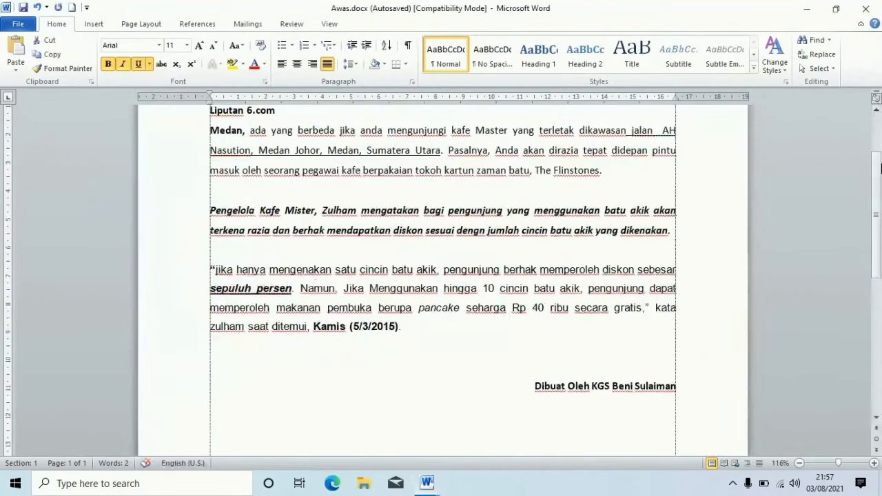
{"action": "left_click_drag", "start_coordinate": [210, 288], "coordinate": [292, 288]}
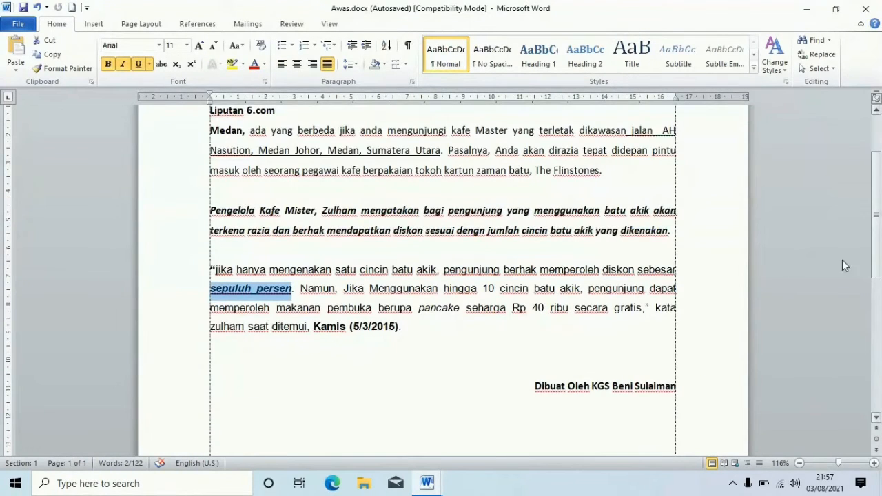
{"action": "scroll", "coordinate": [876, 250], "scroll_direction": "up", "scroll_amount": 3}
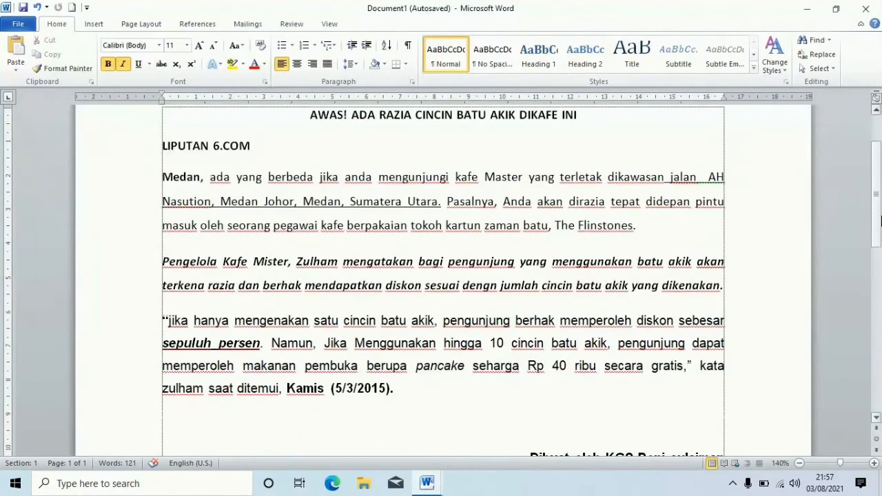
{"action": "scroll", "coordinate": [879, 227], "scroll_direction": "down", "scroll_amount": 2}
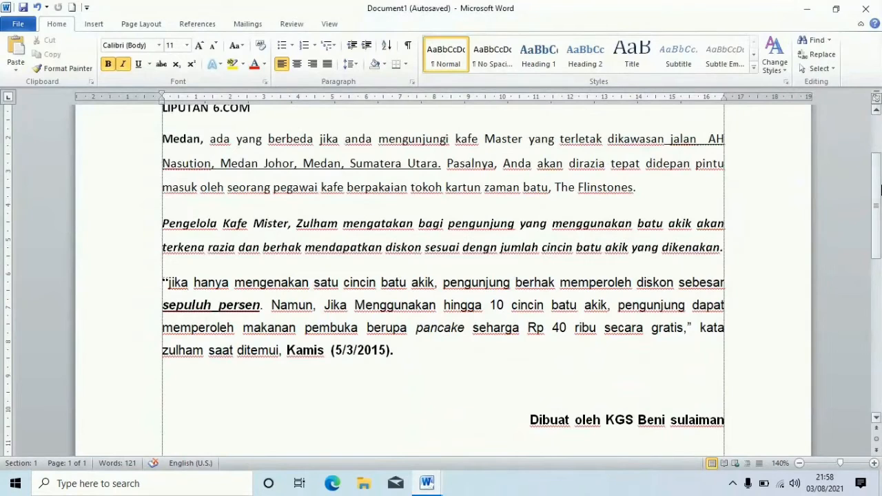
{"action": "scroll", "coordinate": [880, 186], "scroll_direction": "up", "scroll_amount": 3}
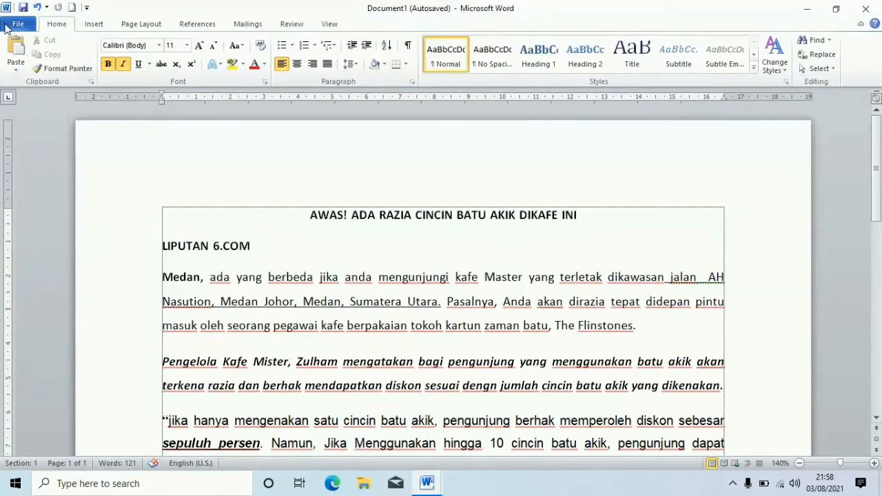
{"action": "left_click", "coordinate": [7, 28]}
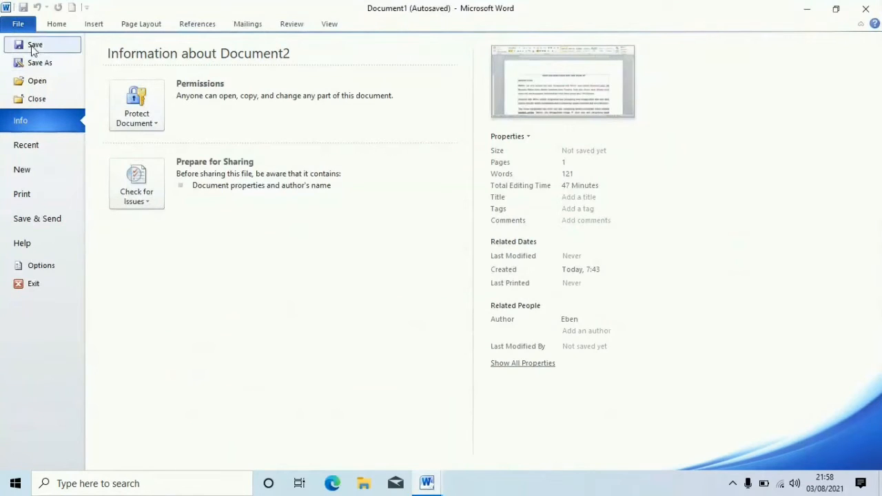
{"action": "left_click", "coordinate": [16, 24]}
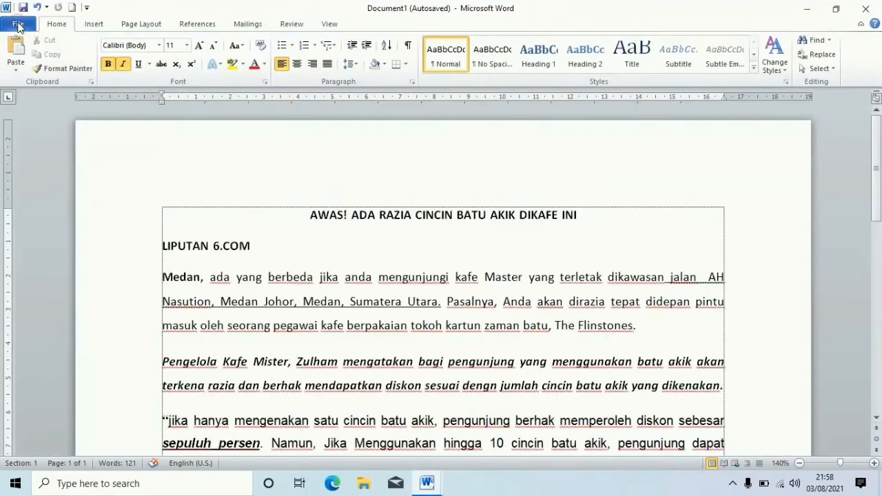
{"action": "left_click", "coordinate": [306, 318]}
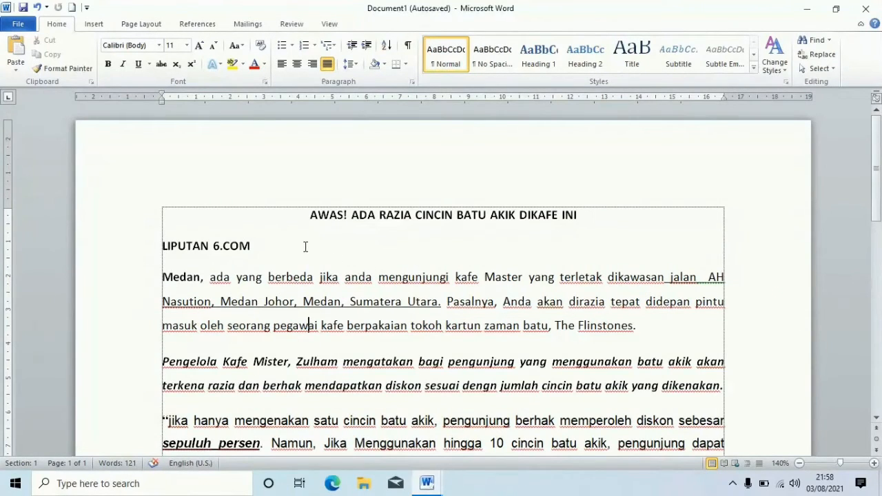
{"action": "left_click", "coordinate": [14, 25]}
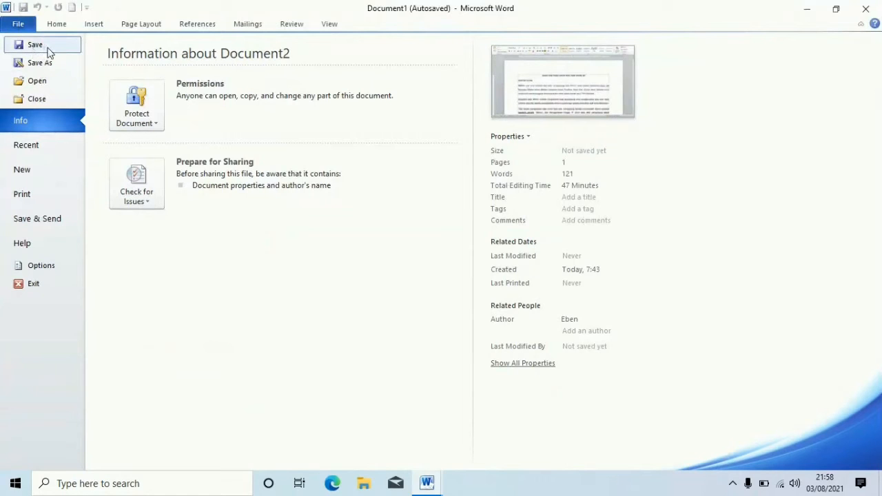
{"action": "left_click", "coordinate": [48, 53]}
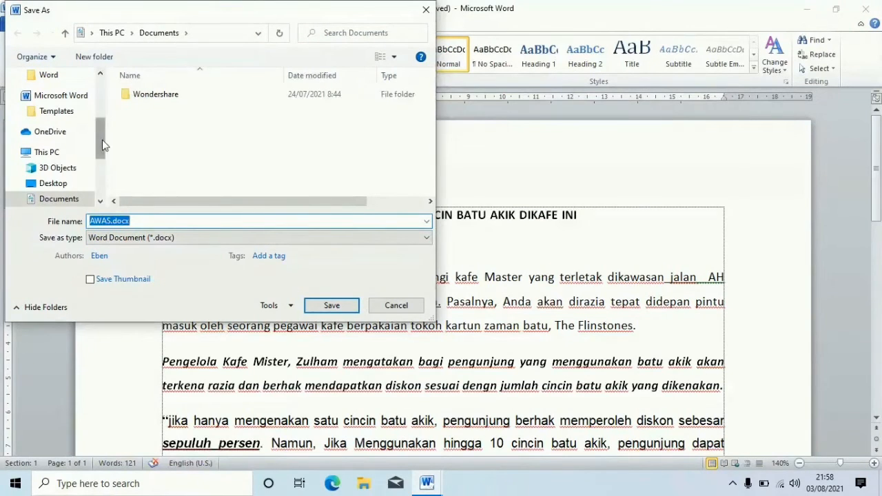
- Scroll the Save As navigation pane down and select Data (D:) to list its folders
{"action": "left_click_drag", "start_coordinate": [102, 145], "coordinate": [105, 191]}
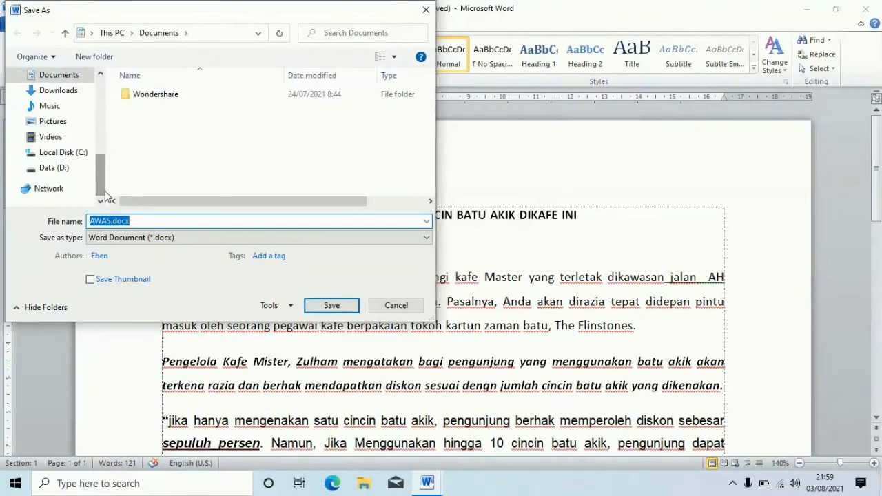
{"action": "left_click", "coordinate": [50, 172]}
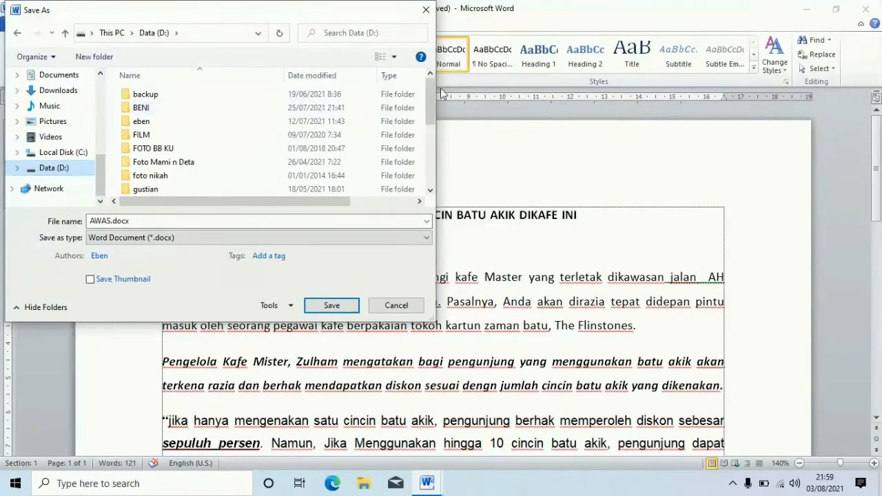
{"action": "left_click_drag", "start_coordinate": [433, 96], "coordinate": [429, 68]}
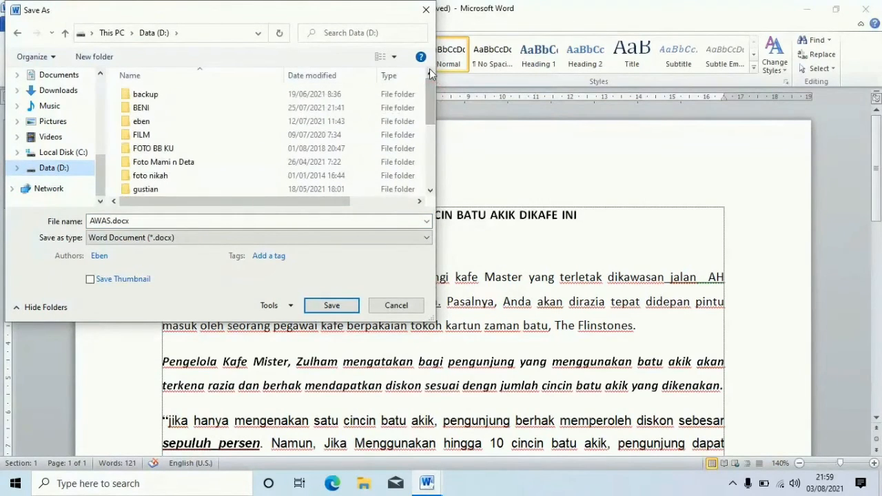
- Create a new folder named benny on Data (D:) and open it as the save location
{"action": "left_click", "coordinate": [107, 61]}
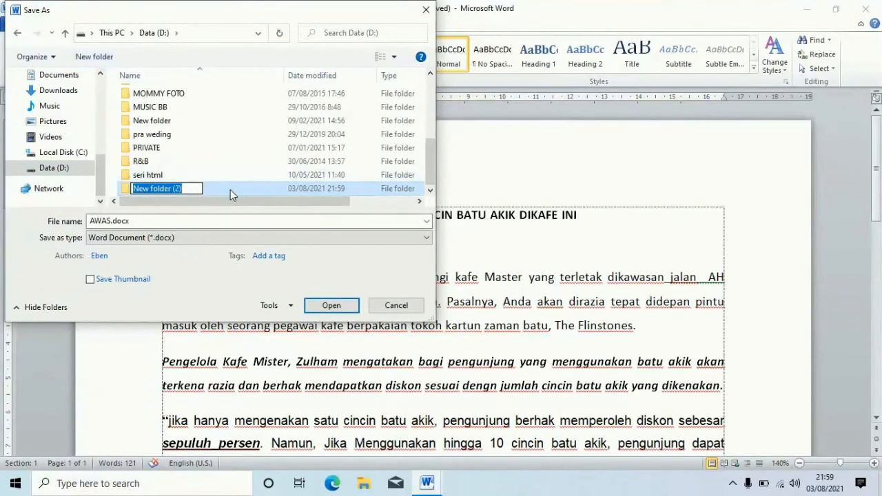
{"action": "left_click", "coordinate": [205, 188]}
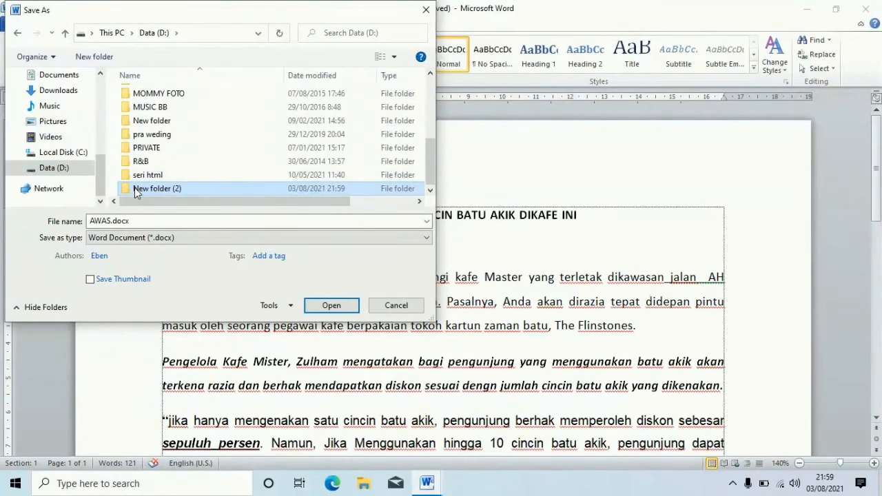
{"action": "key", "text": "Delete"}
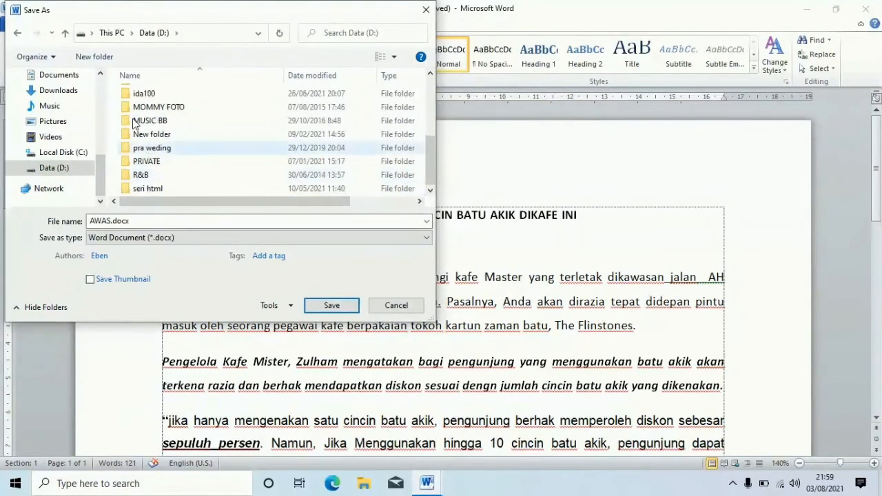
{"action": "left_click", "coordinate": [93, 60]}
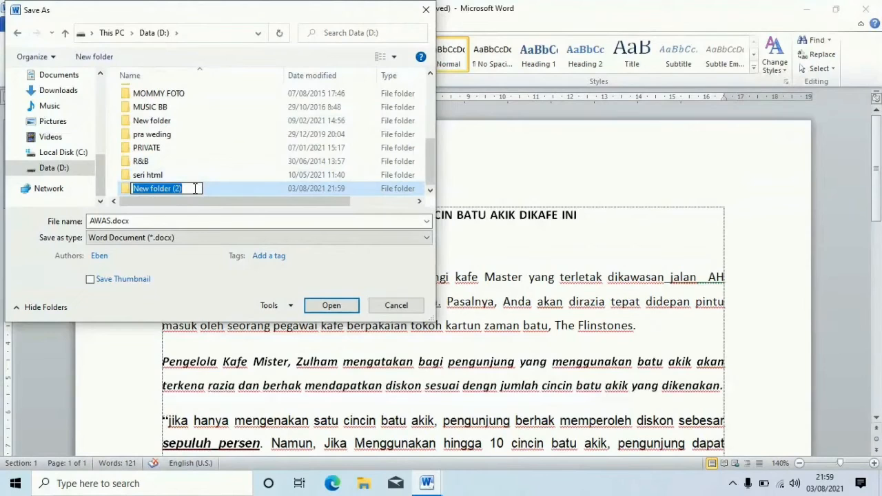
{"action": "key", "text": "BackSpace"}
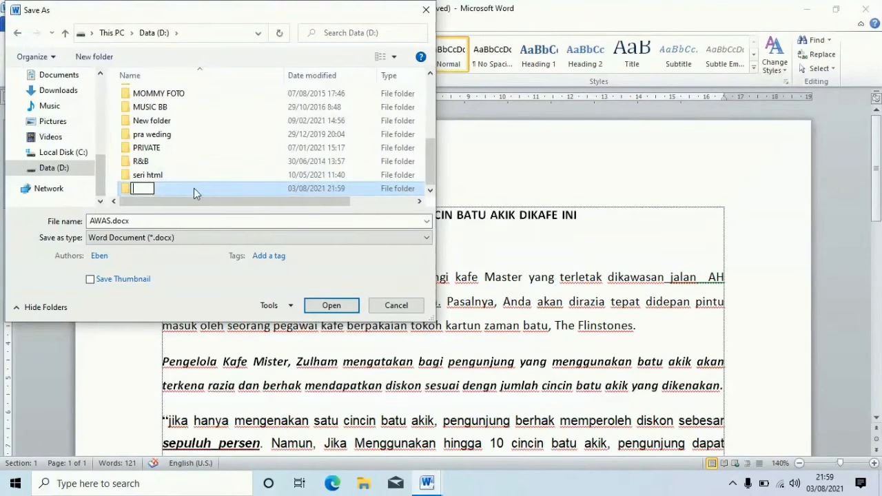
{"action": "type", "text": "bein"}
{"action": "key", "text": "BackSpace"}
{"action": "key", "text": "BackSpace"}
{"action": "type", "text": "nny"}
{"action": "key", "text": "Return"}
{"action": "double_click", "coordinate": [170, 189]}
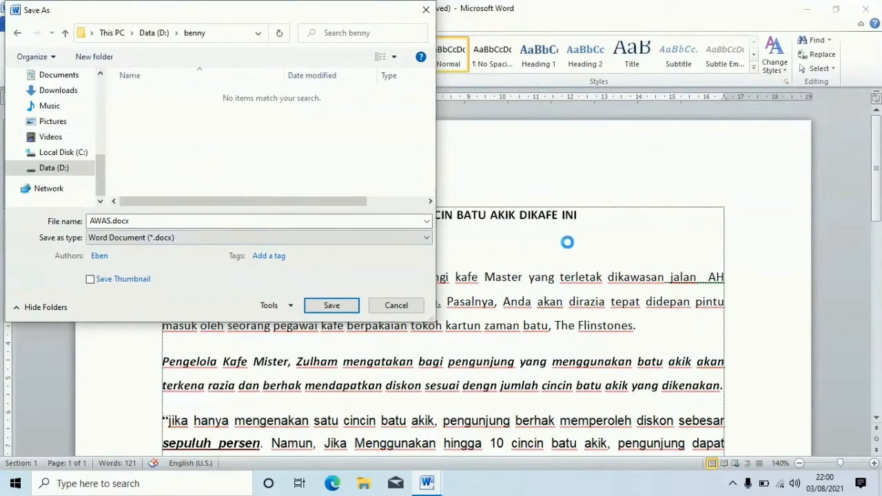
- Replace the file name with latihan1 and save the document in the benny folder
{"action": "left_click_drag", "start_coordinate": [356, 16], "coordinate": [343, 67]}
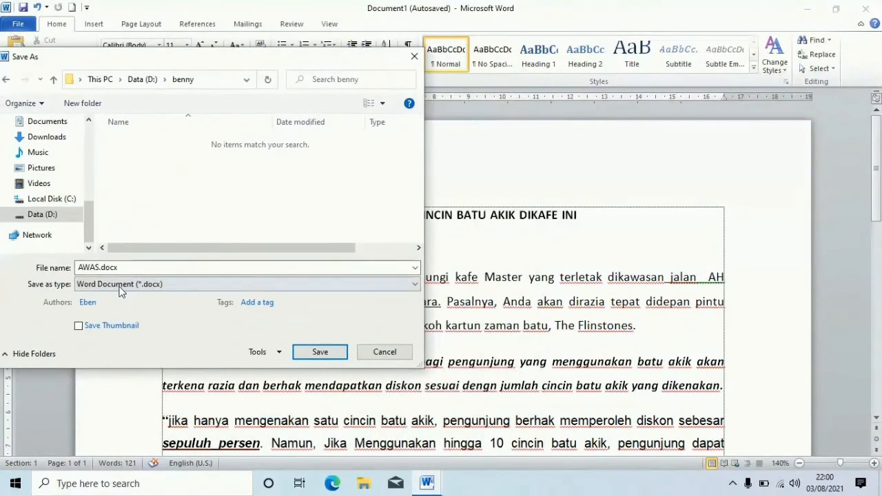
{"action": "double_click", "coordinate": [135, 268]}
{"action": "key", "text": "BackSpace"}
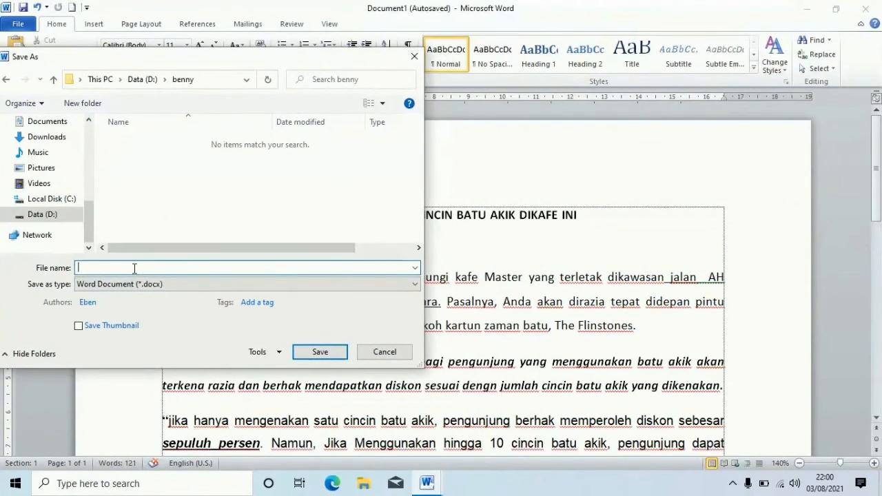
{"action": "type", "text": "latihan1"}
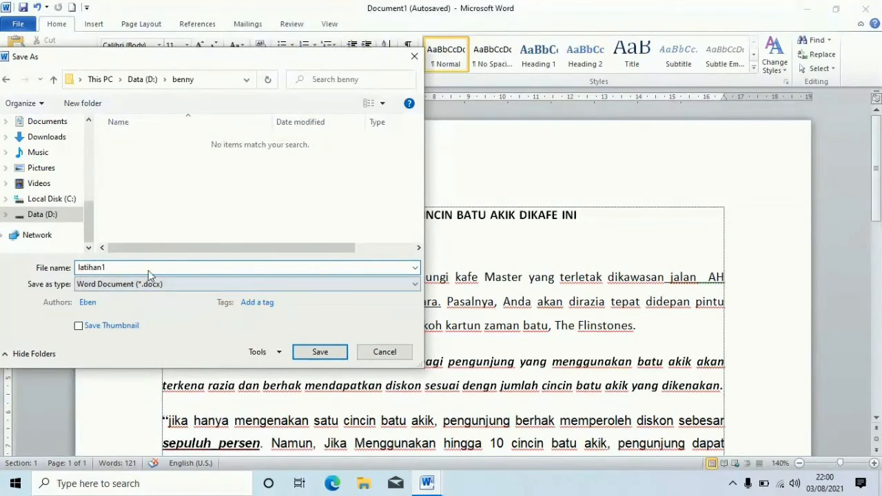
{"action": "left_click", "coordinate": [332, 354]}
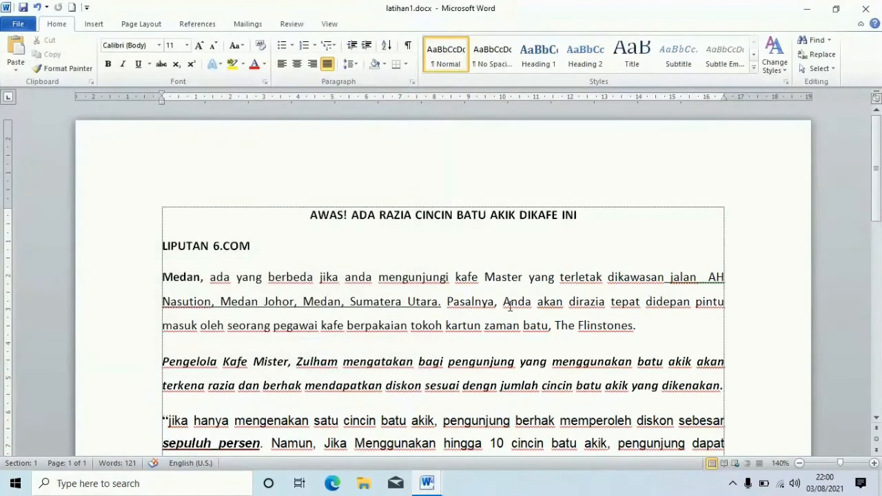
- Close latihan1.docx, close Awas.docx without saving, then close the empty Word window
{"action": "left_click_drag", "start_coordinate": [880, 168], "coordinate": [881, 112]}
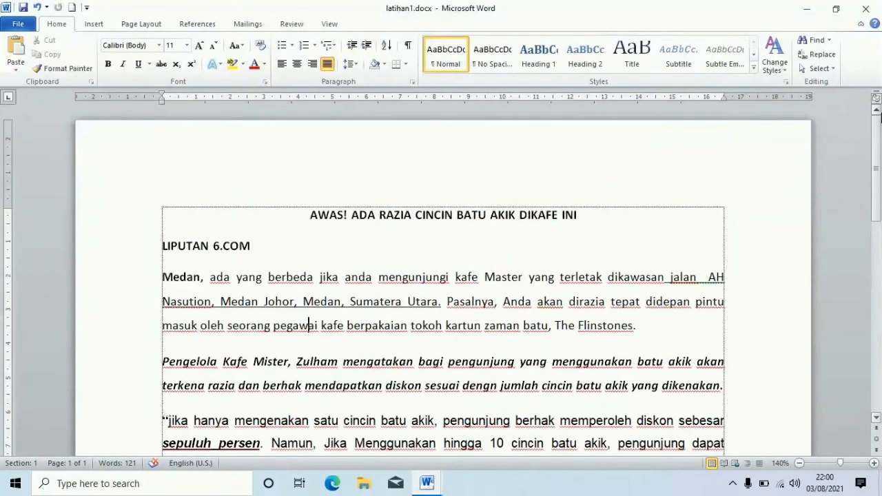
{"action": "left_click", "coordinate": [868, 9]}
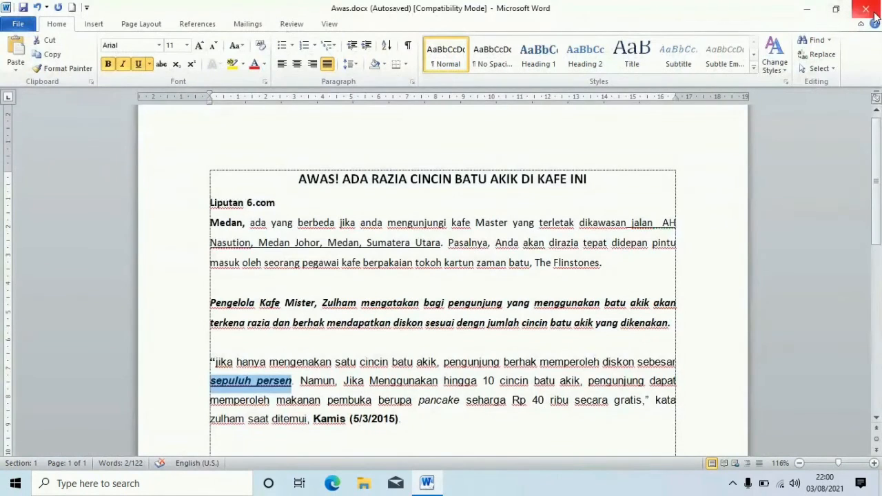
{"action": "left_click", "coordinate": [872, 11]}
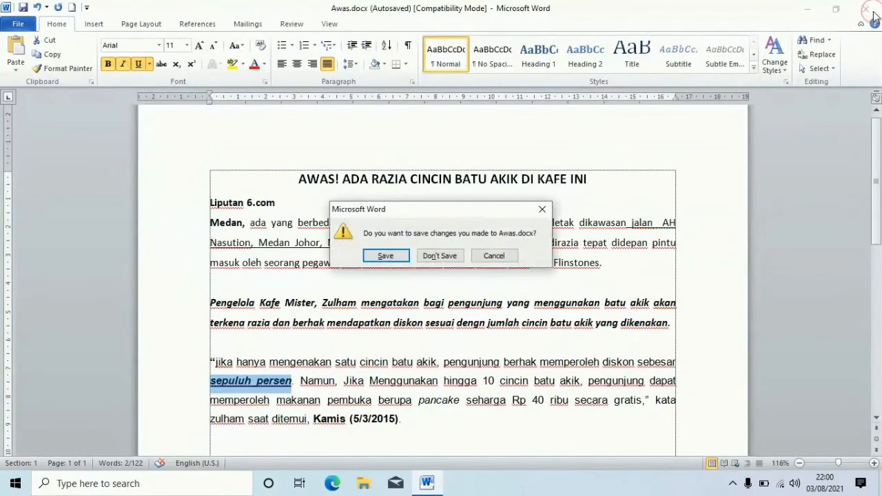
{"action": "left_click", "coordinate": [453, 253]}
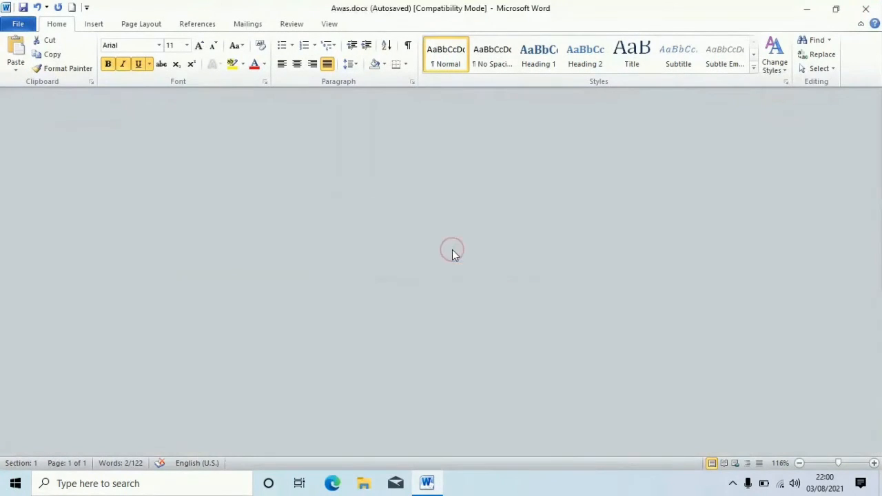
{"action": "left_click", "coordinate": [865, 10]}
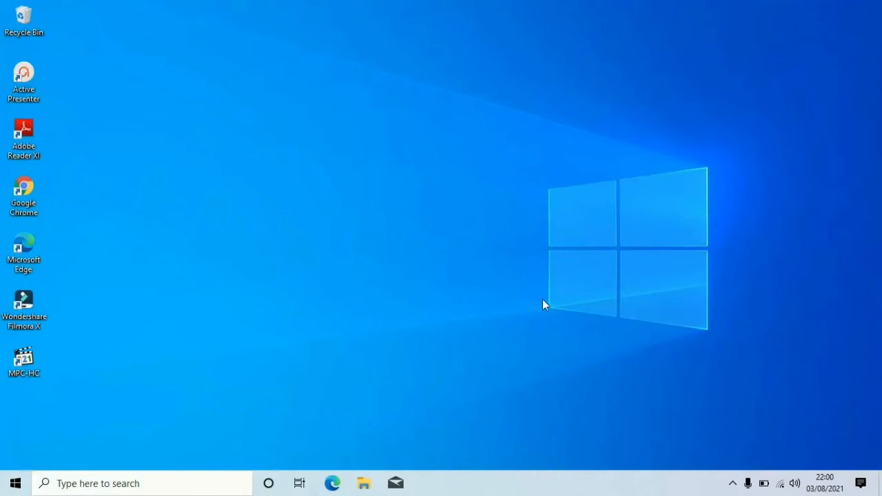
- Search 'word' from the Start menu and launch Microsoft Word 2010
{"action": "key", "text": "super"}
{"action": "type", "text": "w"}
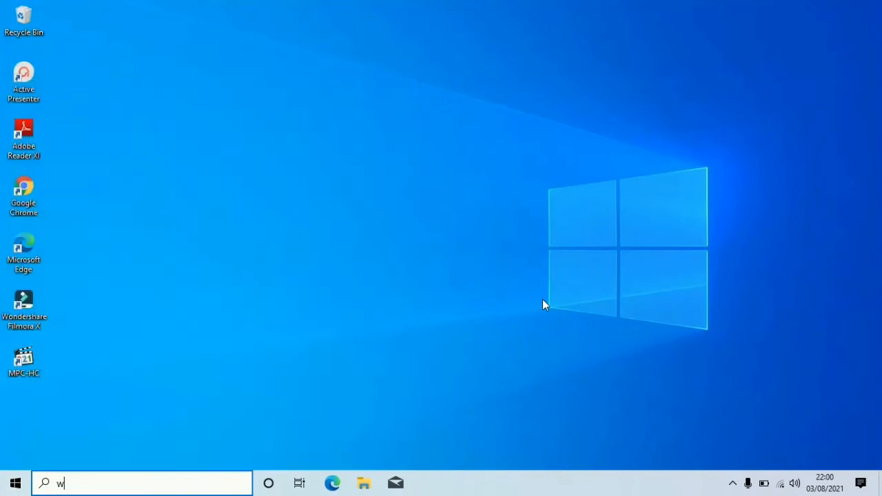
{"action": "type", "text": "ord"}
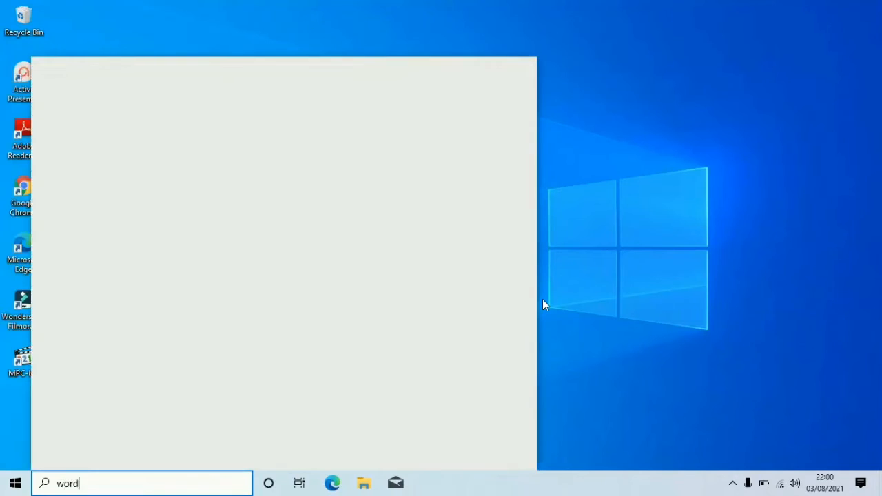
{"action": "key", "text": "Down"}
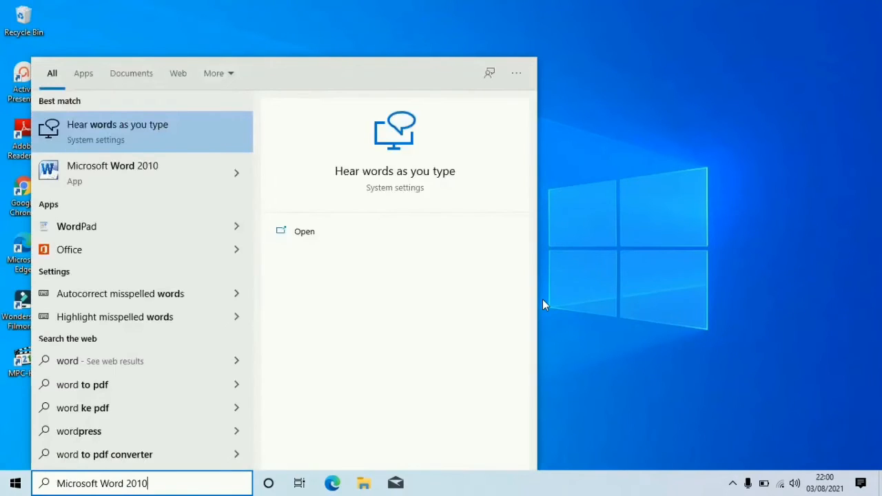
{"action": "key", "text": "Return"}
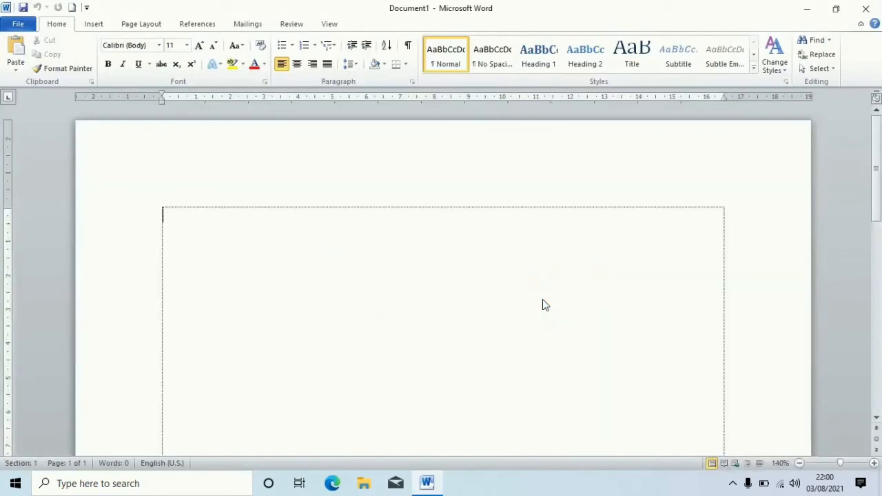
- Open latihan1.docx from the benny folder on Data (D:) via File > Open
{"action": "left_click", "coordinate": [19, 26]}
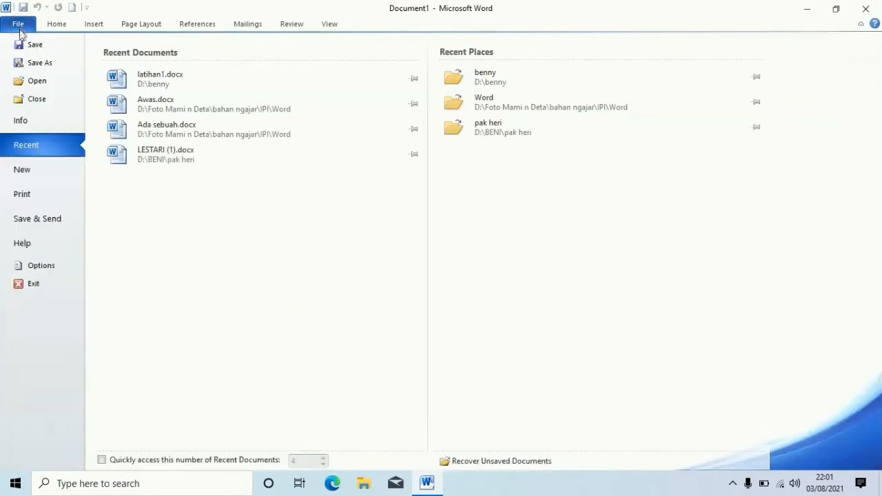
{"action": "left_click", "coordinate": [36, 82]}
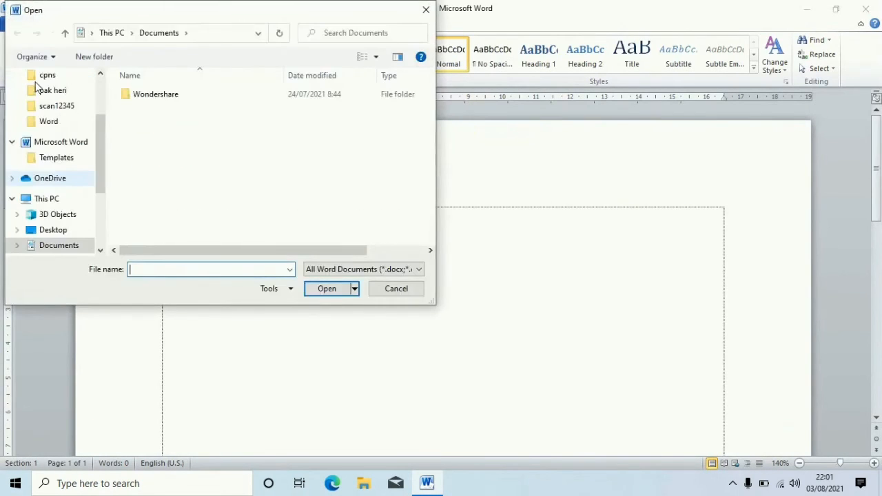
{"action": "left_click_drag", "start_coordinate": [101, 140], "coordinate": [102, 220]}
{"action": "left_click", "coordinate": [66, 225]}
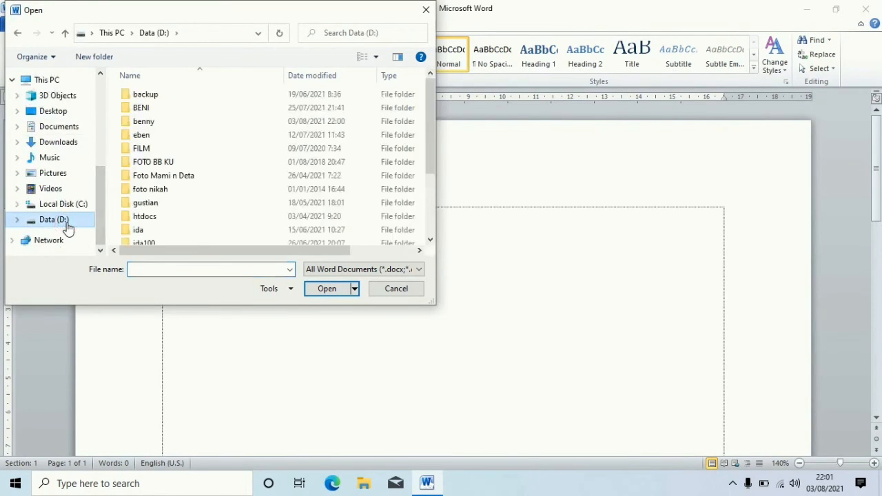
{"action": "left_click", "coordinate": [154, 123]}
{"action": "double_click", "coordinate": [154, 123]}
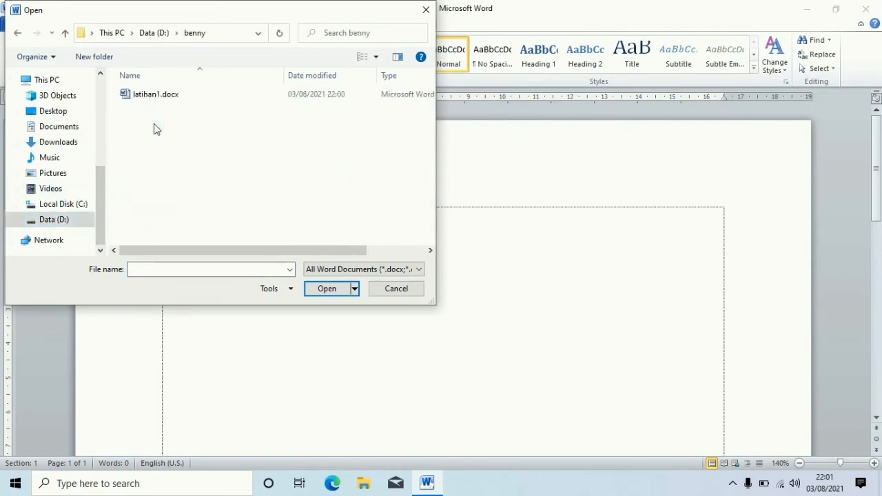
{"action": "left_click", "coordinate": [144, 98]}
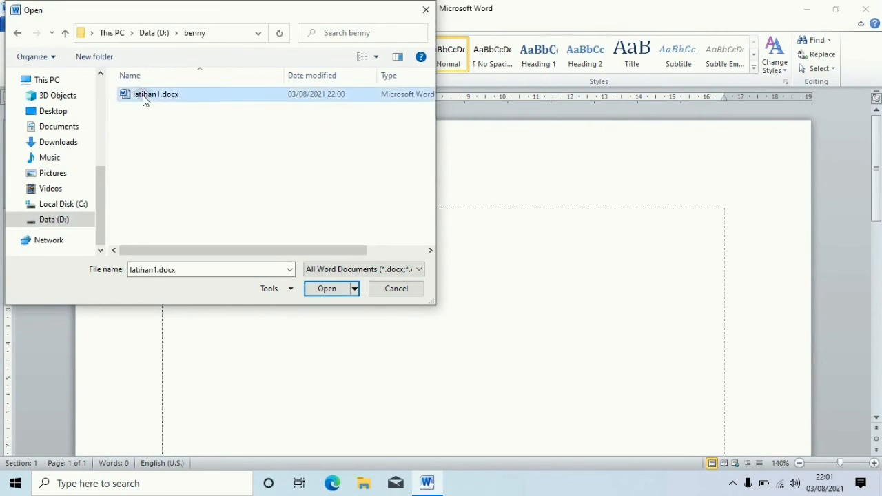
{"action": "left_click", "coordinate": [321, 289]}
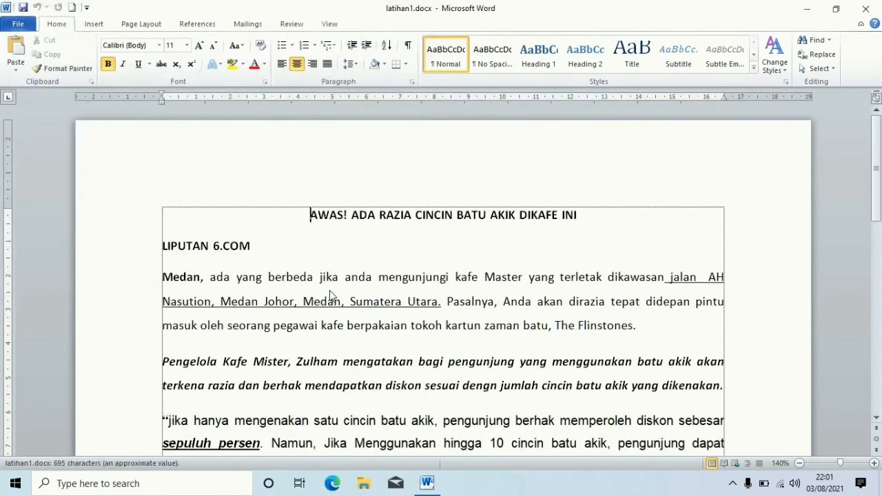
{"action": "mouse_move", "coordinate": [876, 181]}
{"action": "left_mouse_down"}
{"action": "mouse_move", "coordinate": [880, 303]}
{"action": "mouse_move", "coordinate": [880, 180]}
{"action": "left_mouse_up"}
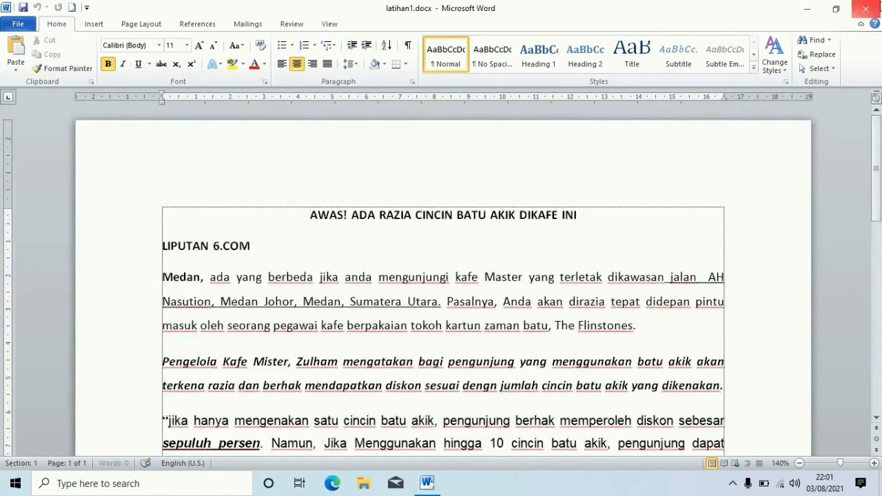
- Close Word and open a maximised File Explorer window from the taskbar
{"action": "left_click", "coordinate": [873, 9]}
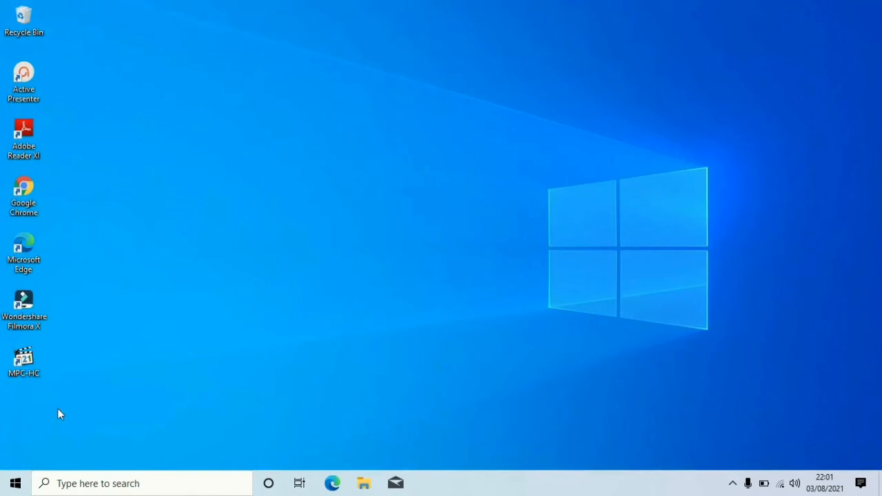
{"action": "left_click", "coordinate": [367, 487]}
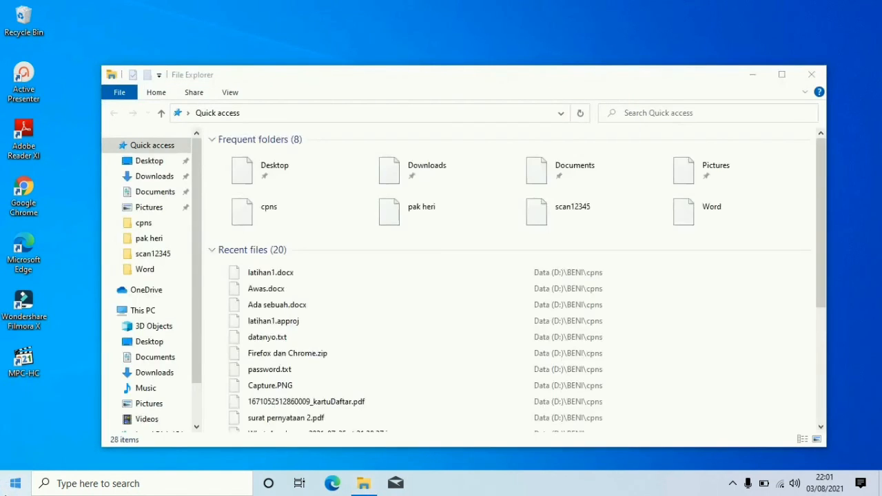
{"action": "right_click", "coordinate": [9, 491]}
{"action": "left_click", "coordinate": [9, 485]}
{"action": "right_click", "coordinate": [16, 484]}
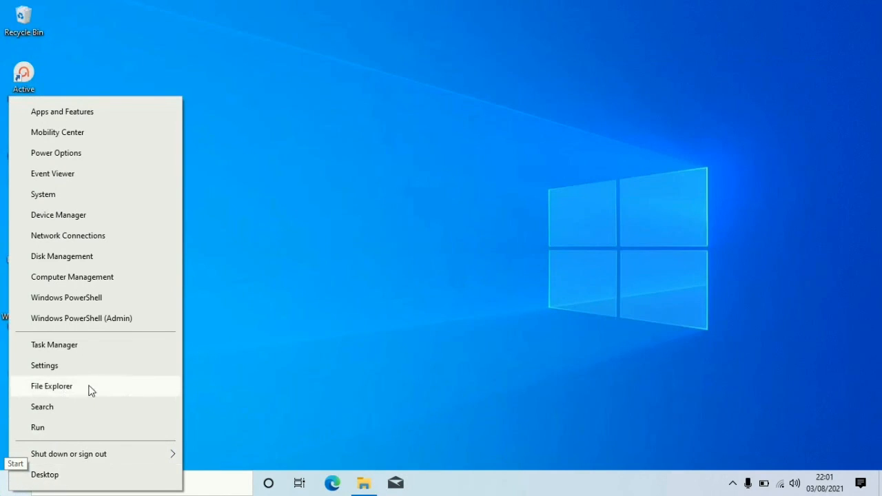
{"action": "left_click", "coordinate": [360, 484]}
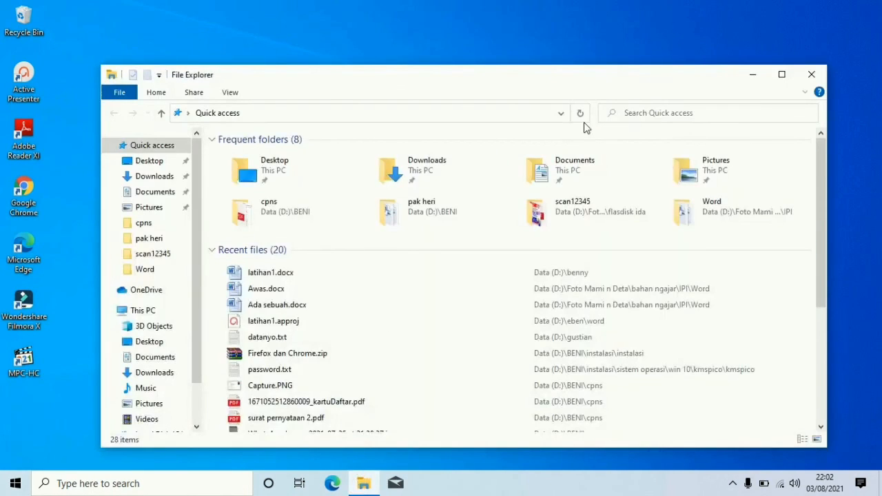
{"action": "left_click", "coordinate": [783, 74]}
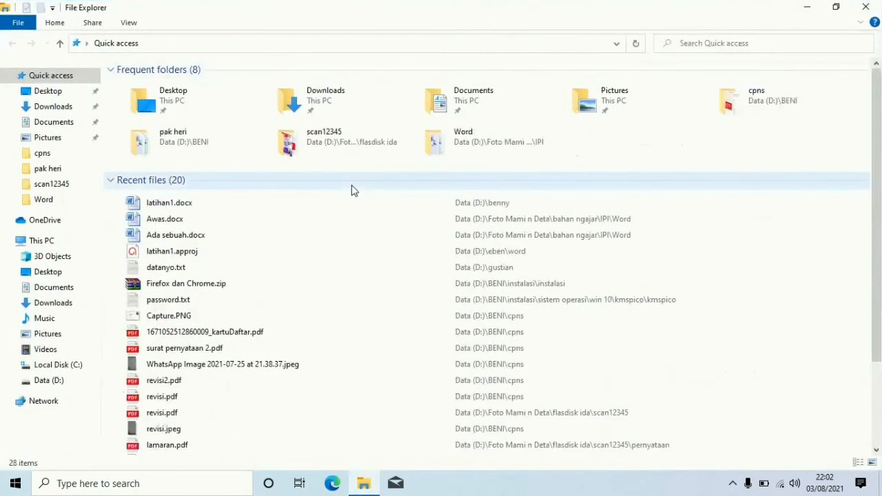
- Browse to Data (D:) > benny and open latihan1.docx in Word
{"action": "left_click", "coordinate": [48, 380]}
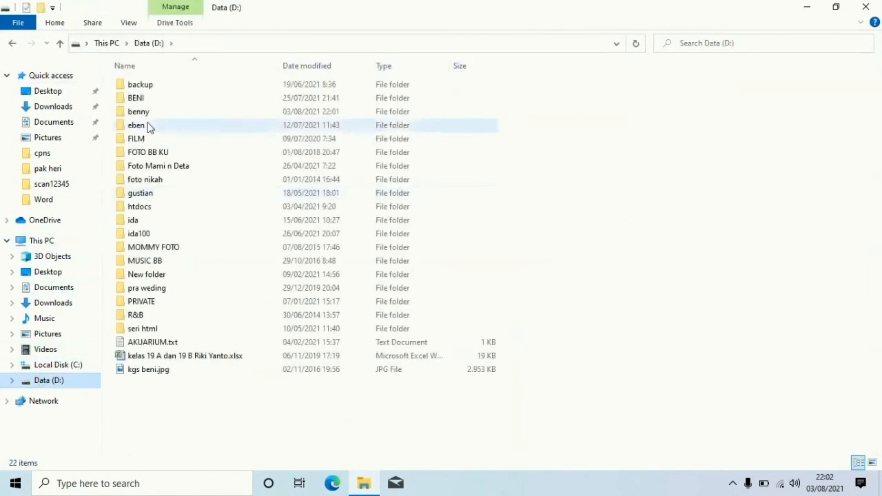
{"action": "double_click", "coordinate": [141, 115]}
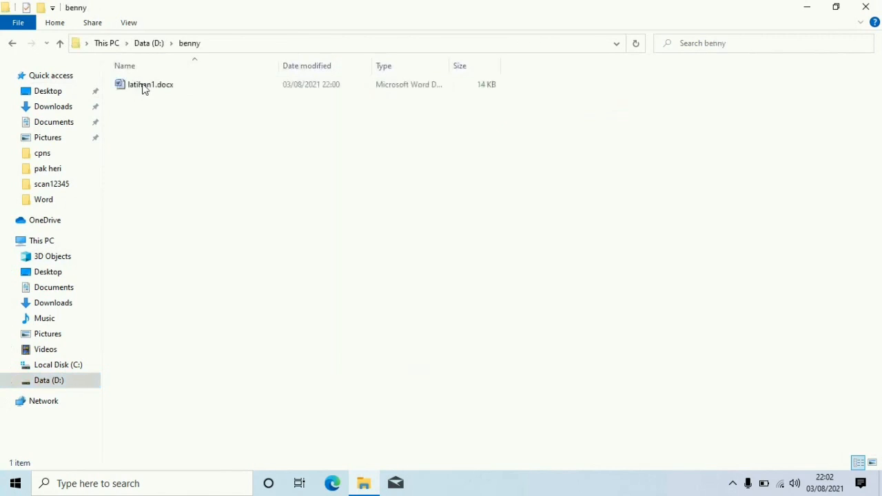
{"action": "left_click", "coordinate": [142, 89]}
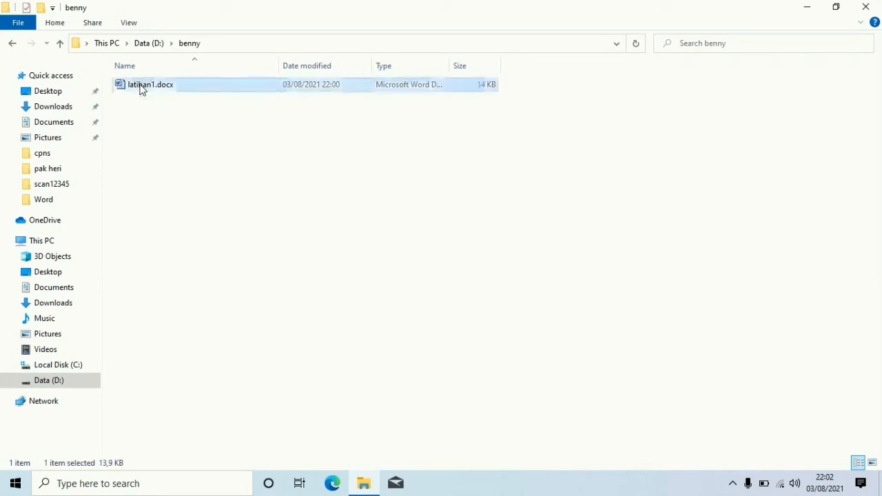
{"action": "double_click", "coordinate": [142, 88]}
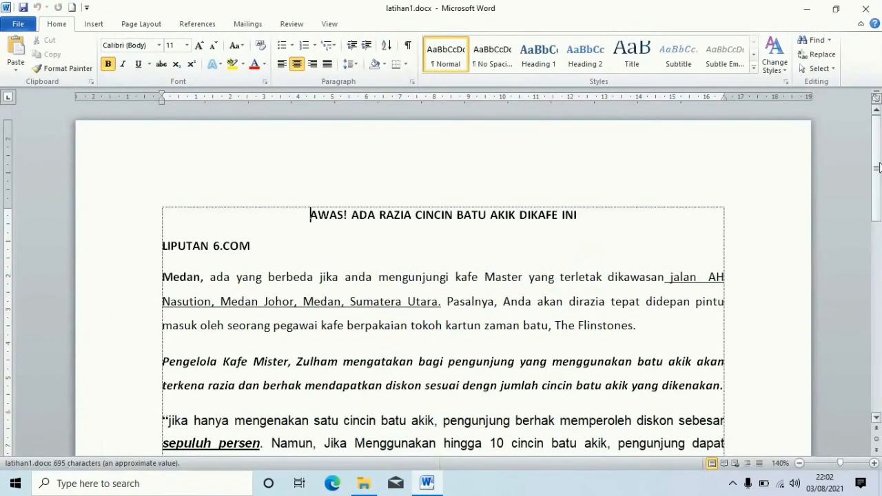
- Scroll through latihan1.docx to check the bold centred heading, LIPUTAN 6.COM and body paragraphs
{"action": "left_click_drag", "start_coordinate": [877, 169], "coordinate": [879, 141]}
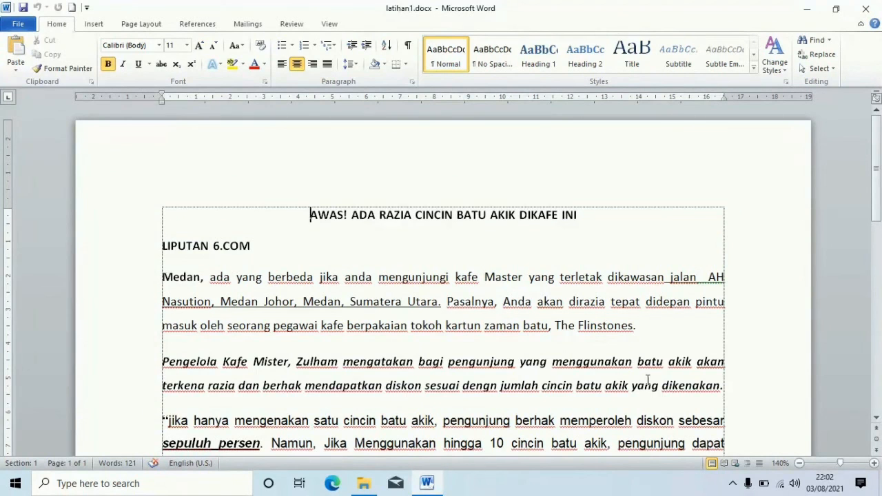
{"action": "left_click", "coordinate": [734, 483]}
{"action": "left_click", "coordinate": [743, 456]}
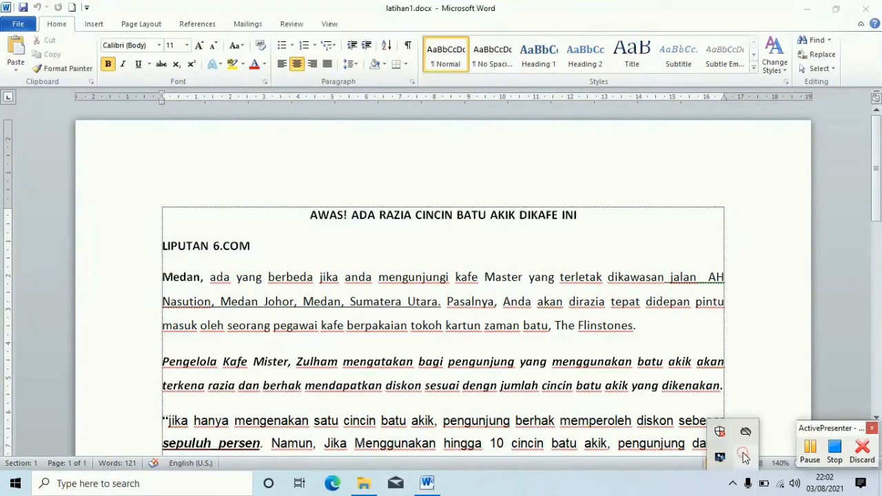